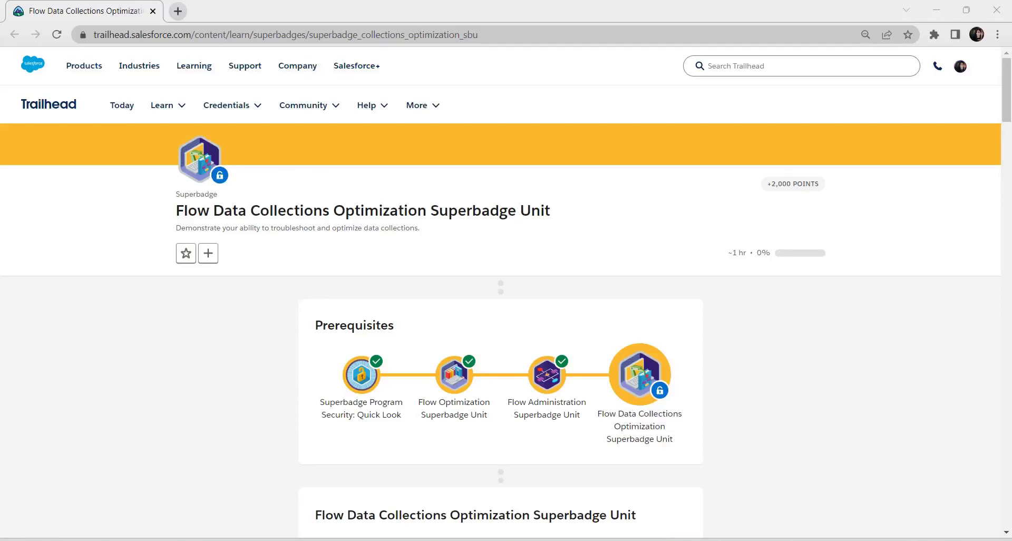
# - Launch the connected hands-on org from the superbadge unit's challenge section
pyautogui.scroll(-10, 501, 295)
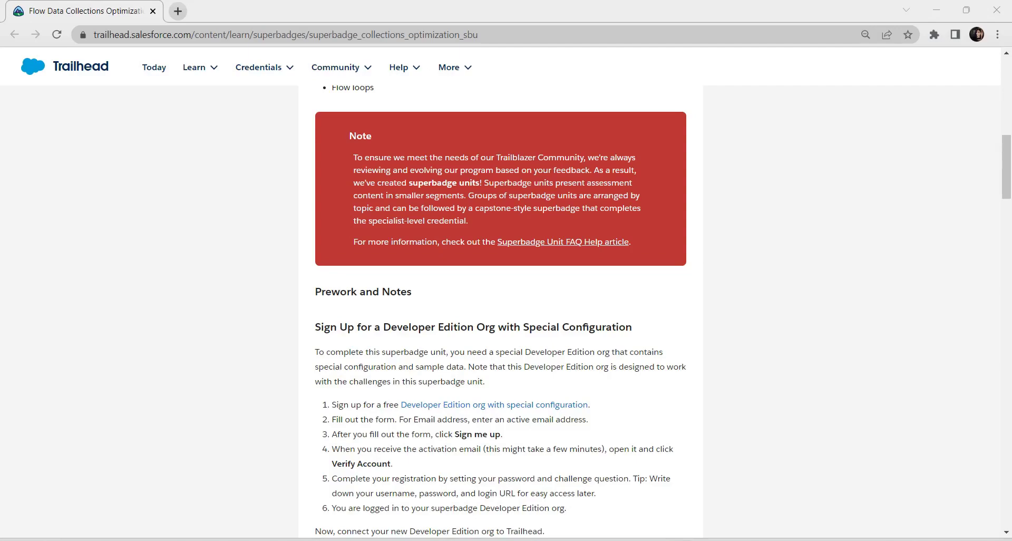
pyautogui.scroll(-7, 501, 311)
pyautogui.scroll(-20, 500, 311)
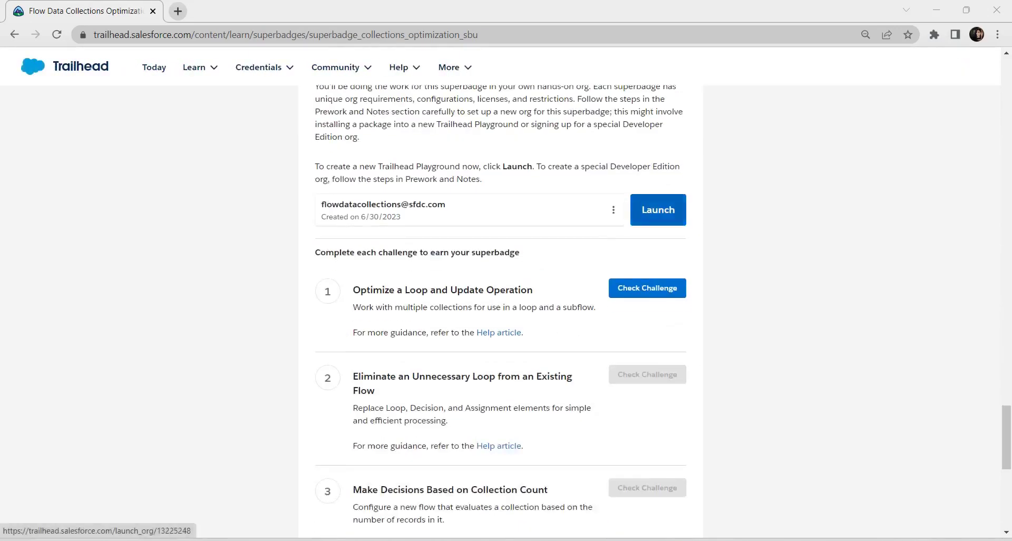
pyautogui.click(658, 209)
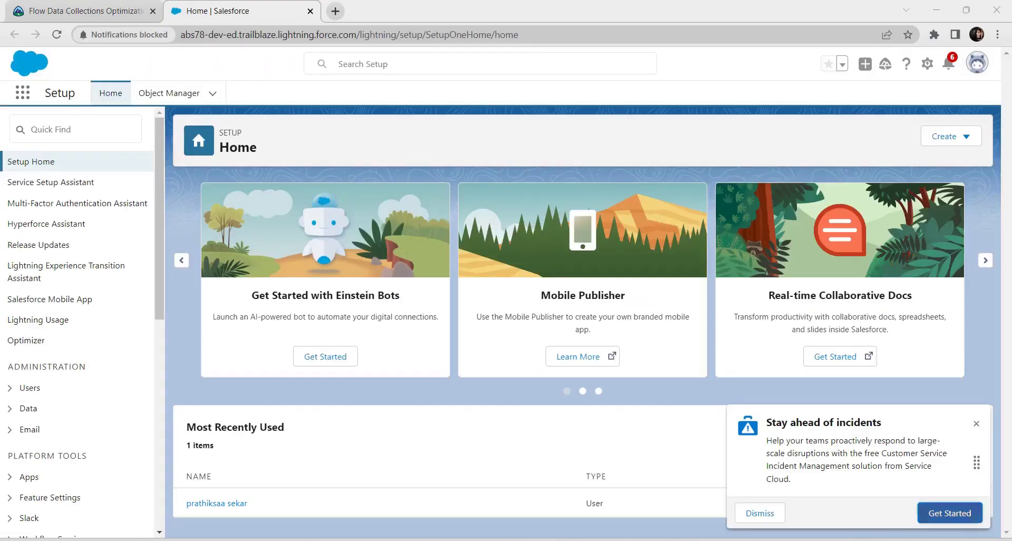
# - Search Setup for "flow" and open the Flows page under Process Automation
pyautogui.click(75, 128)
pyautogui.write('fl')
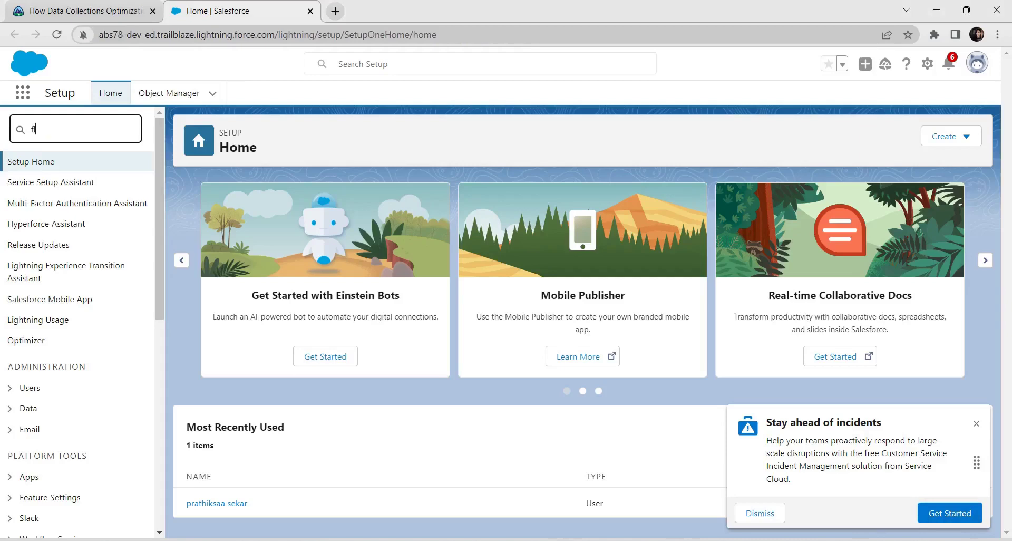
pyautogui.write('ow')
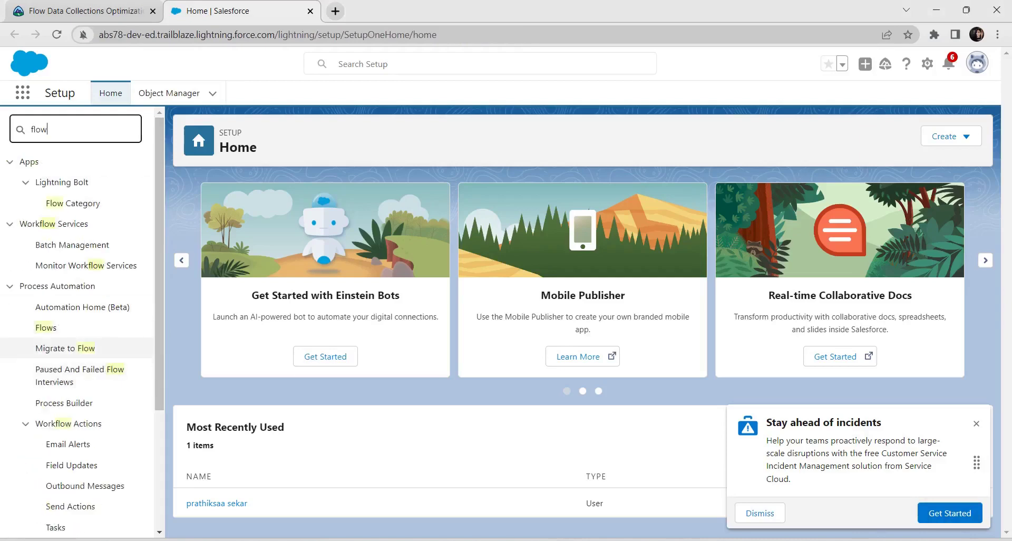
pyautogui.click(45, 327)
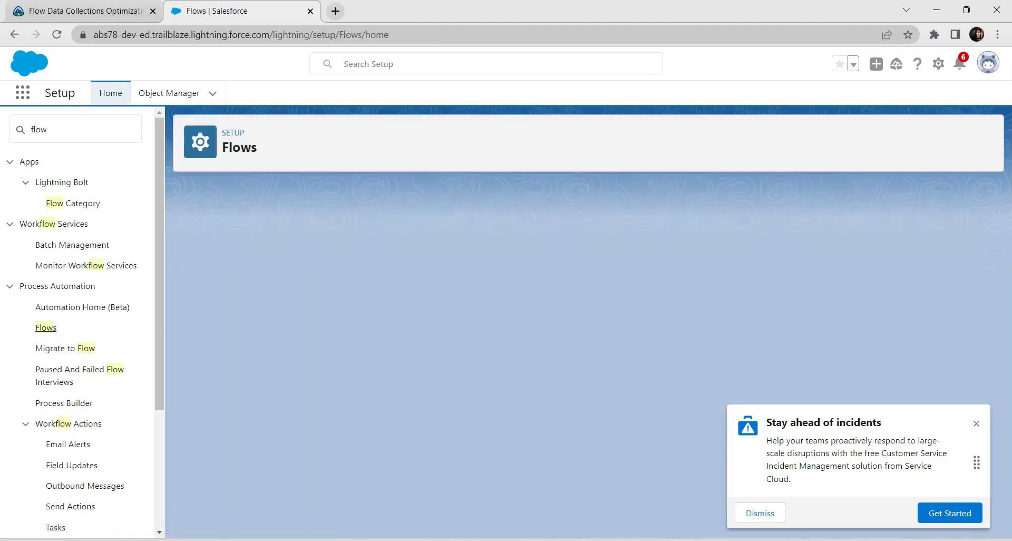
# - Open the flow "Suspended Account - Opportunity Updater" and dismiss the Add Element tip
pyautogui.scroll(-4, 580, 379)
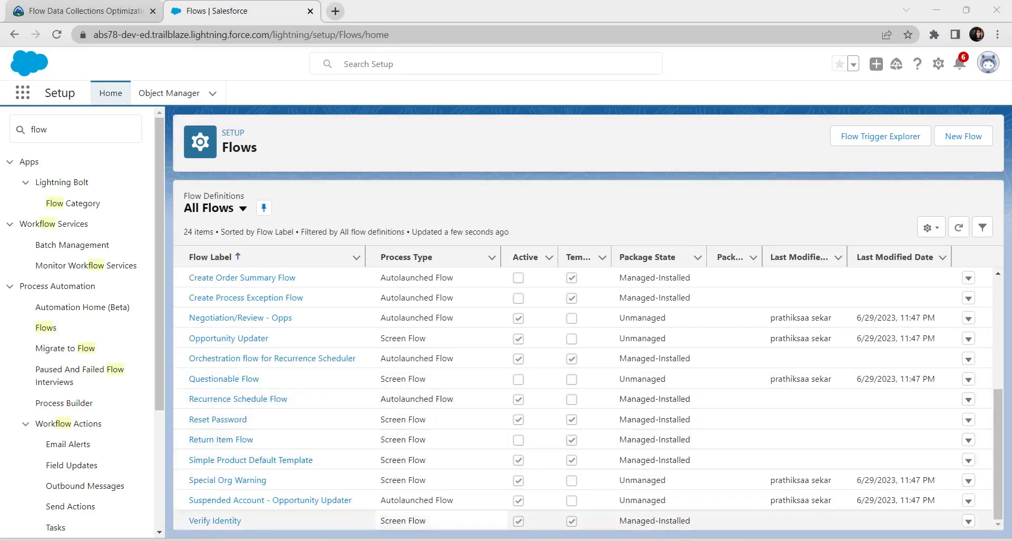
pyautogui.click(269, 500)
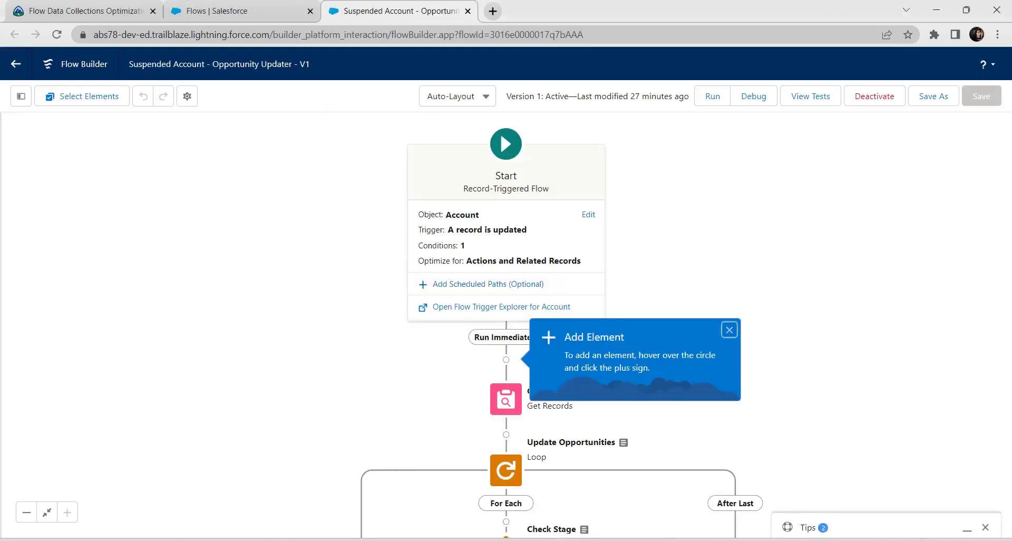
pyautogui.click(729, 329)
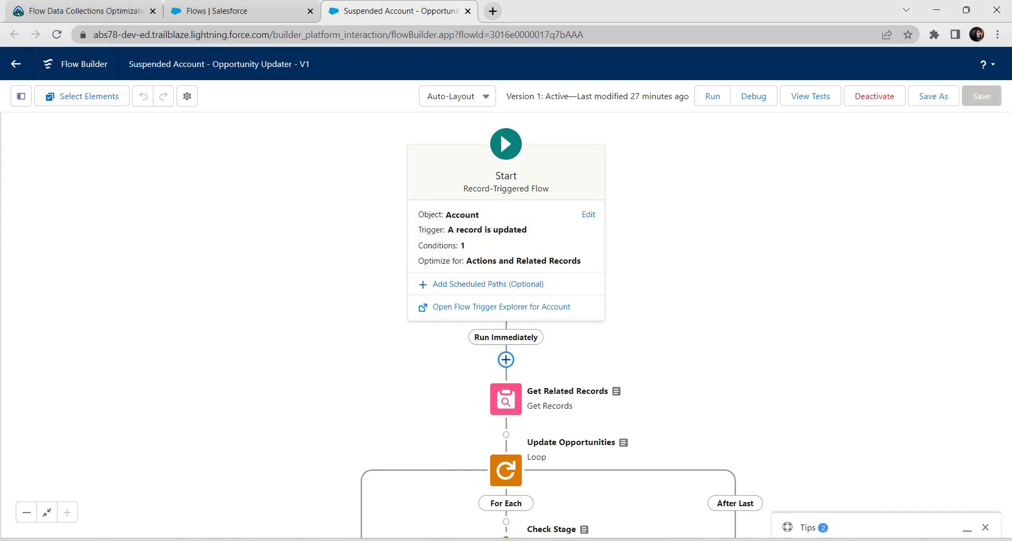
# - Show the flow's toolbox and start a new Variable resource with the API name stageOppRecords
pyautogui.click(21, 96)
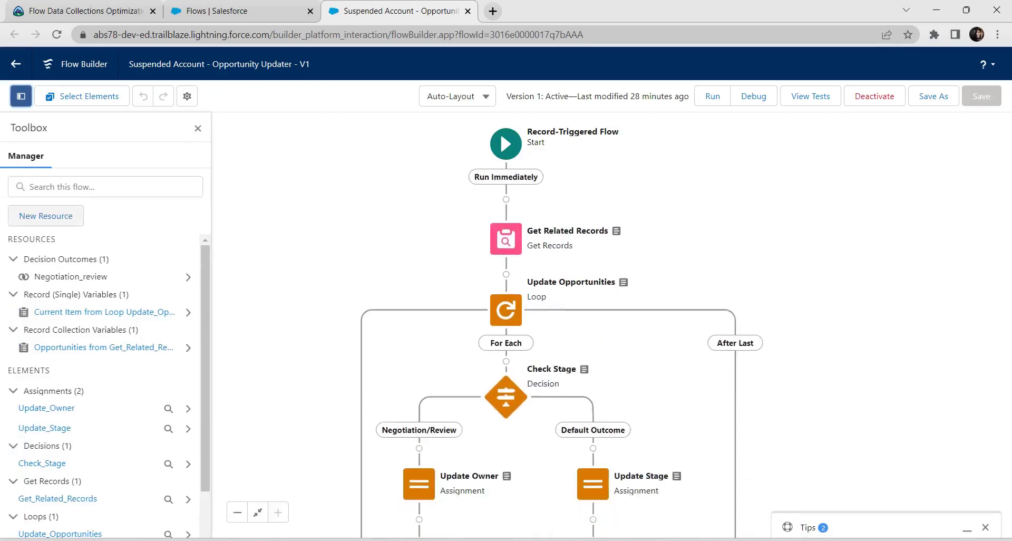
pyautogui.click(46, 215)
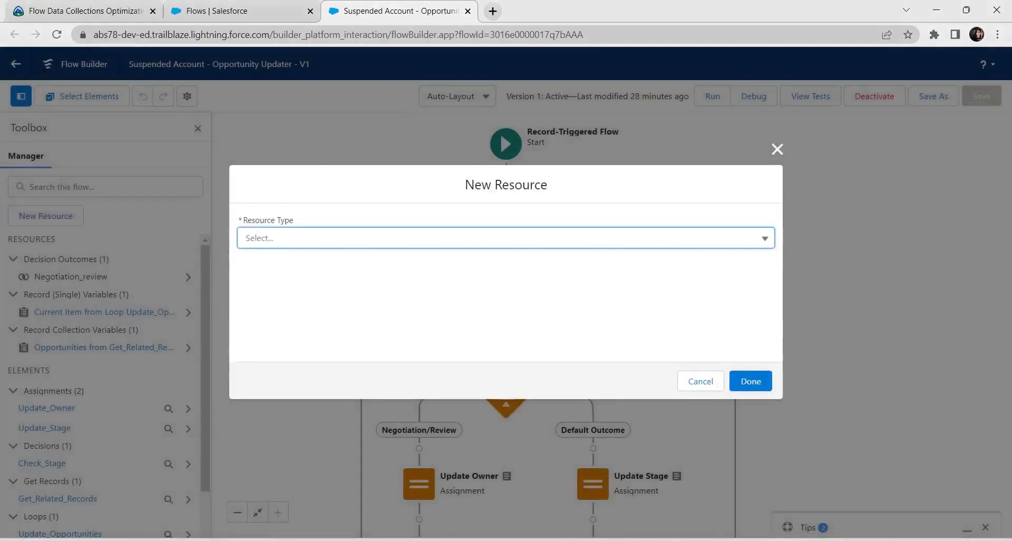
pyautogui.click(505, 237)
pyautogui.click(505, 266)
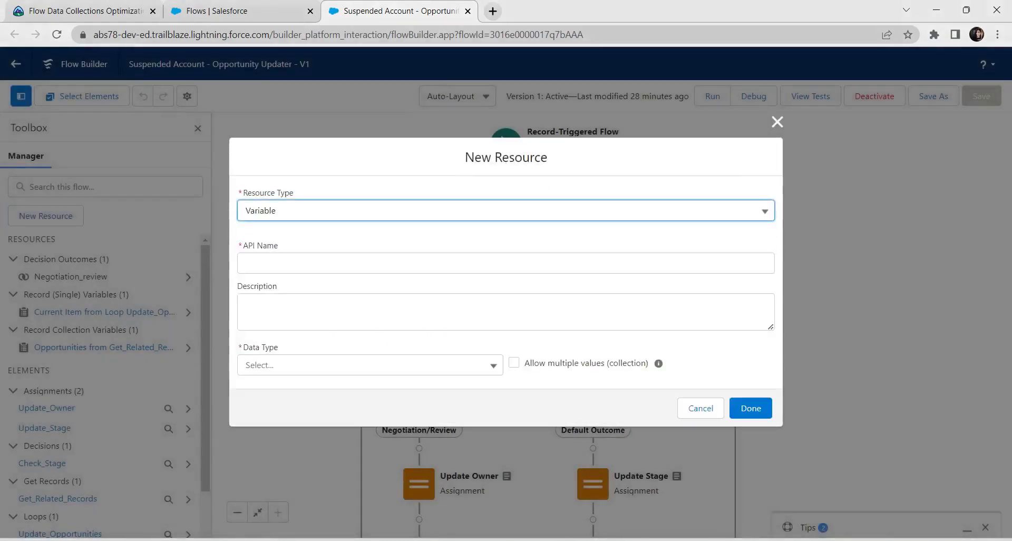
pyautogui.click(505, 262)
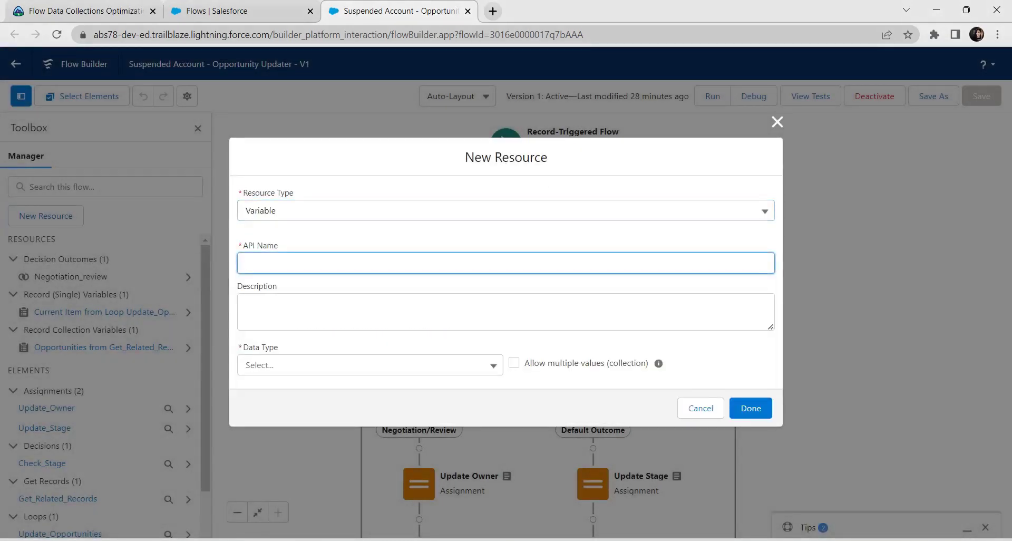
pyautogui.hotkey('alt', 'Tab')
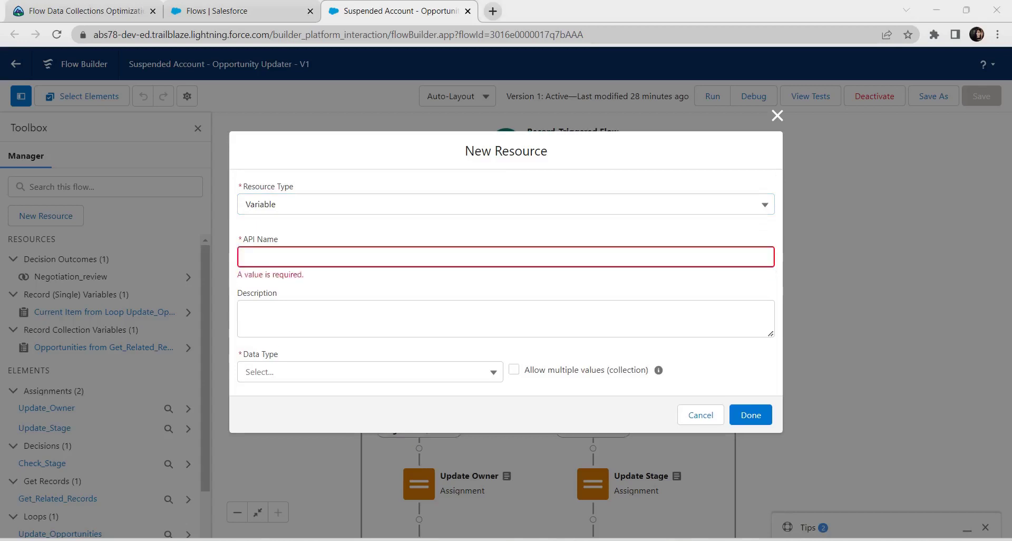
pyautogui.hotkey('alt', 'Tab')
pyautogui.write('stah')
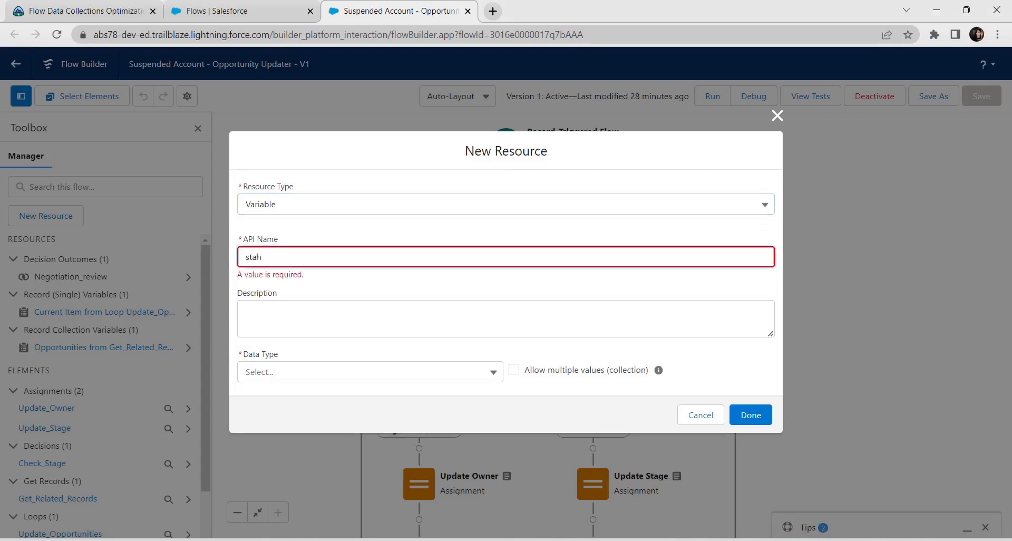
pyautogui.press('BackSpace')
pyautogui.write('geOppRecords')
pyautogui.click(246, 312)
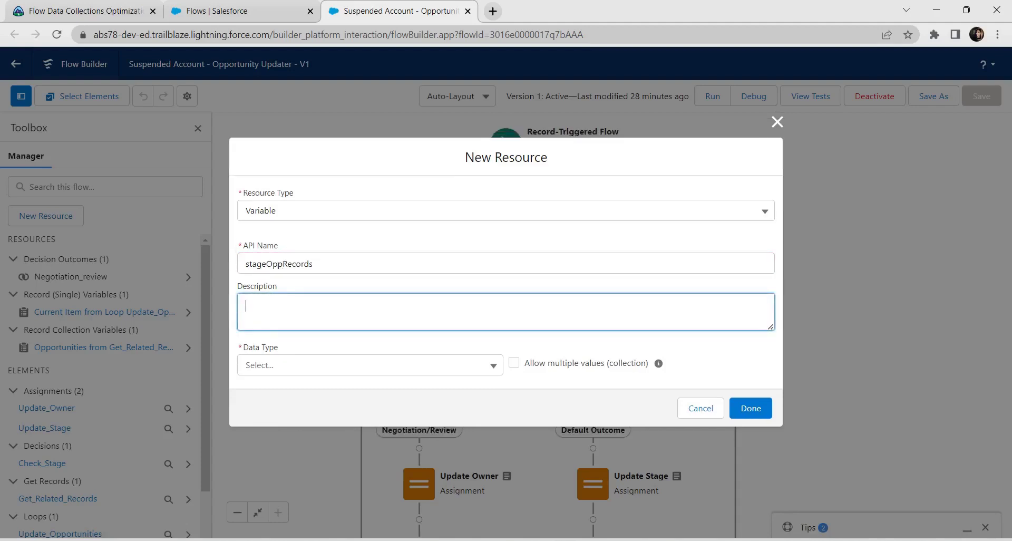
# - Make stageOppRecords a Record variable for the Opportunity object that allows multiple values, and create it
pyautogui.click(369, 364)
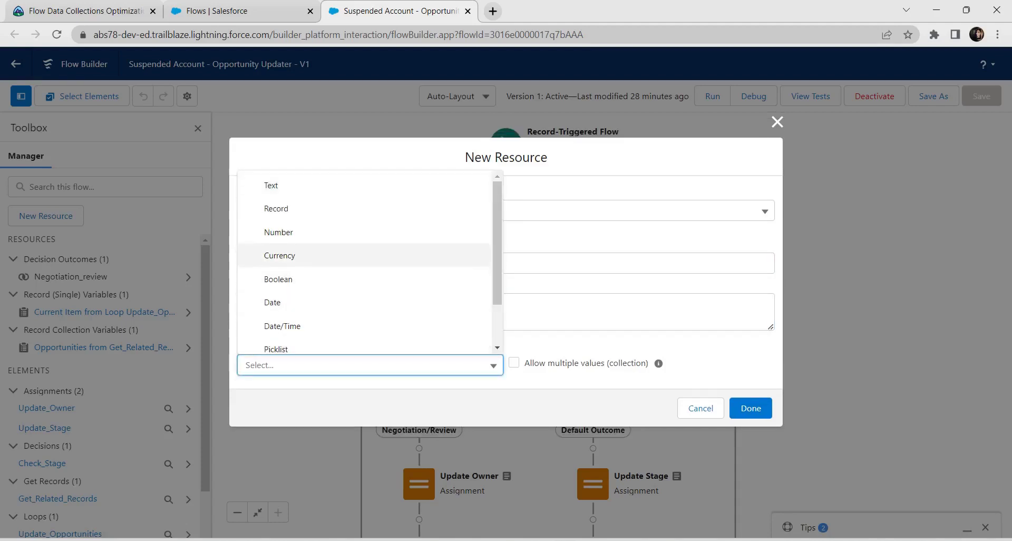
pyautogui.click(275, 209)
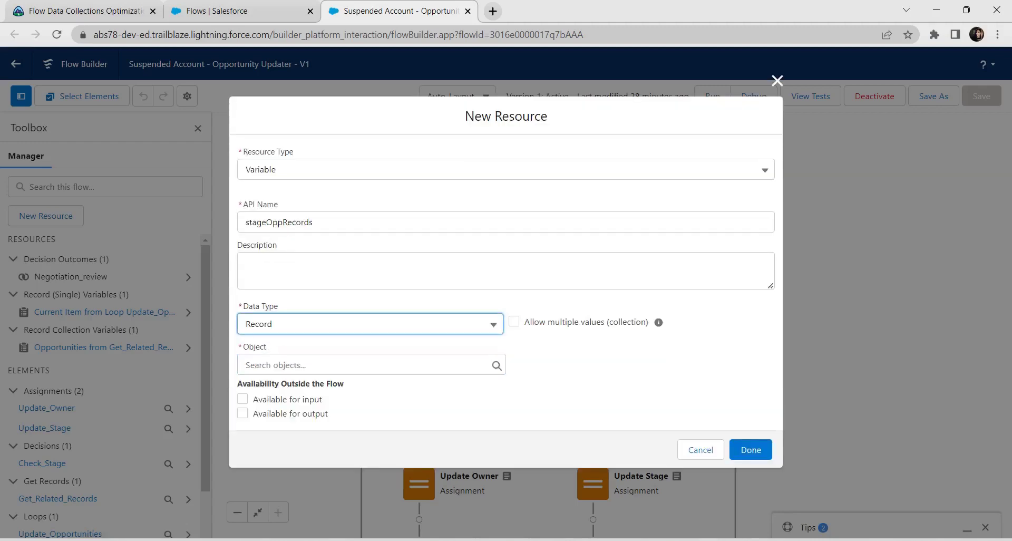
pyautogui.click(245, 365)
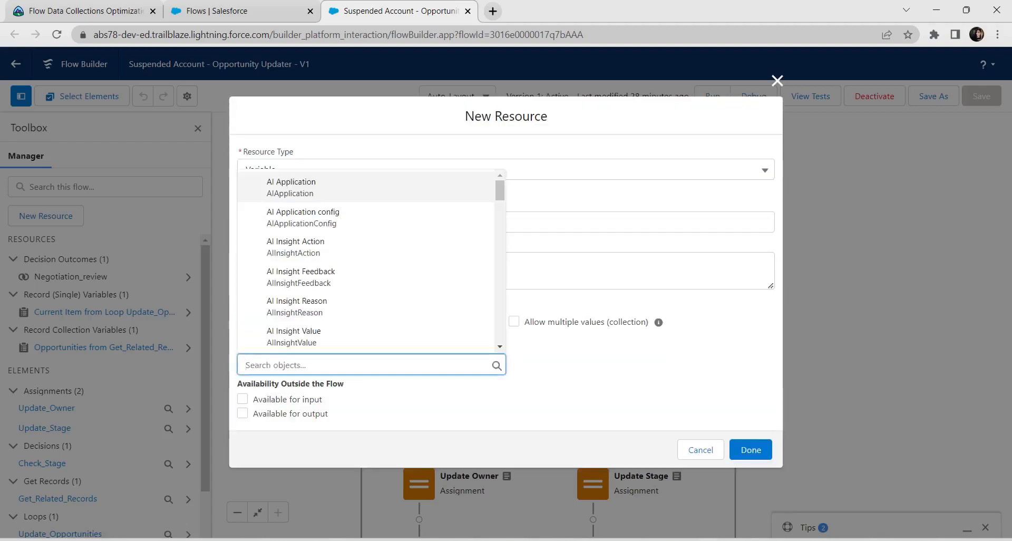
pyautogui.write('oppo')
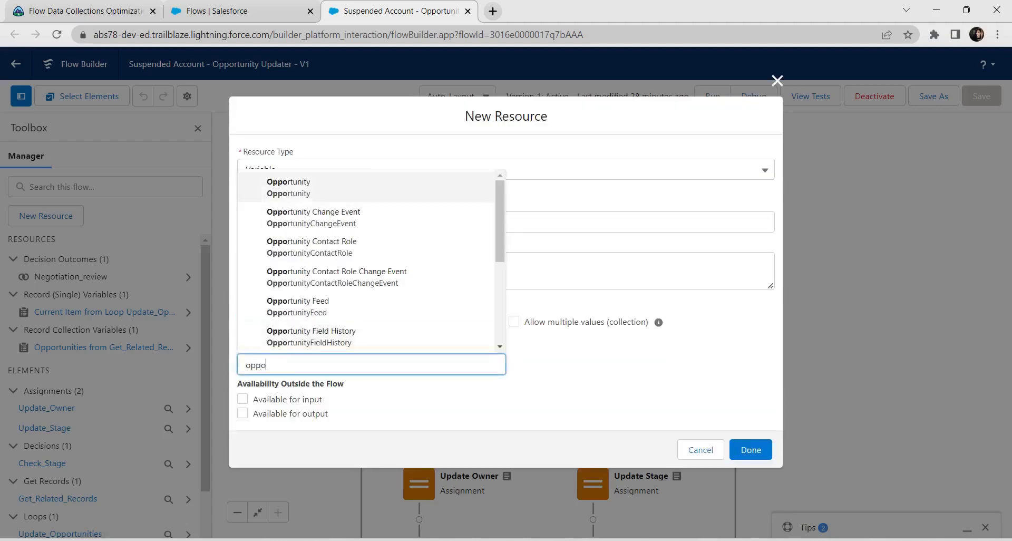
pyautogui.click(289, 187)
pyautogui.hotkey('alt', 'Tab')
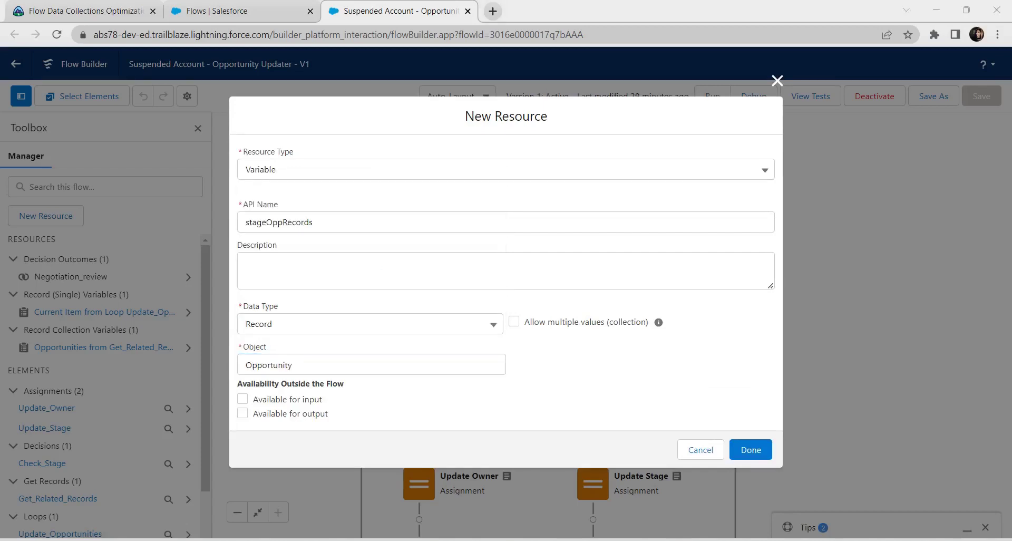
pyautogui.click(513, 321)
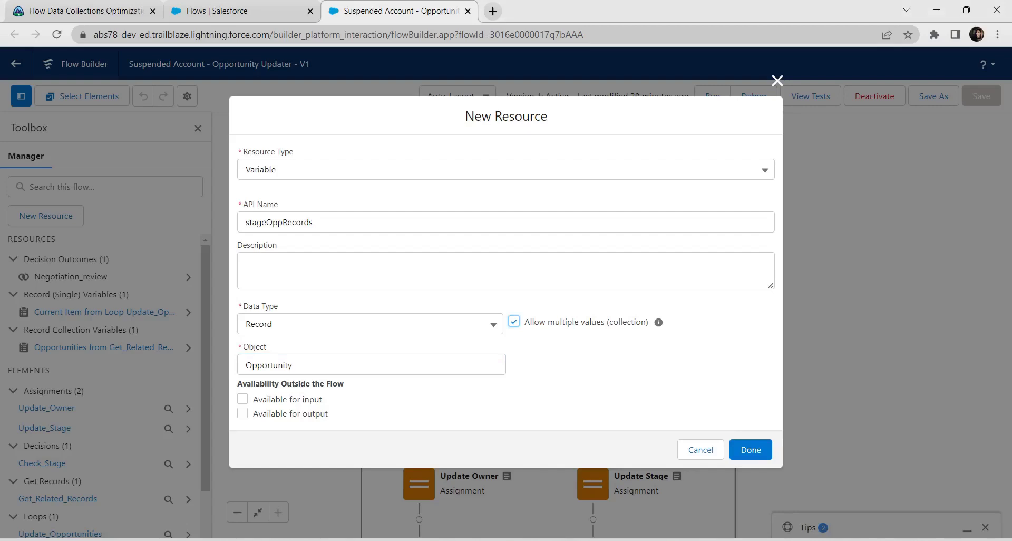
pyautogui.click(751, 449)
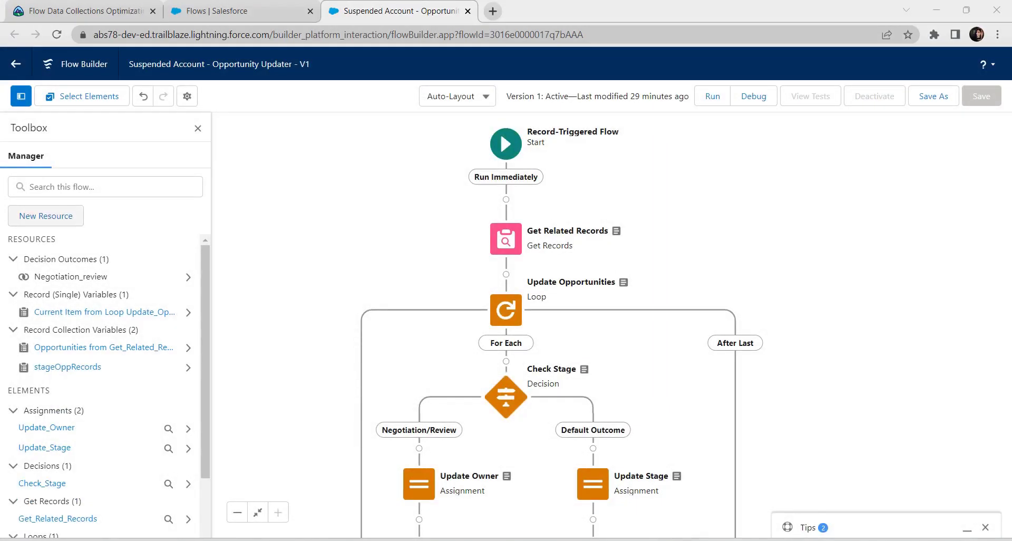
# - Start another new Variable resource with the API name ownerOppRecords
pyautogui.click(46, 215)
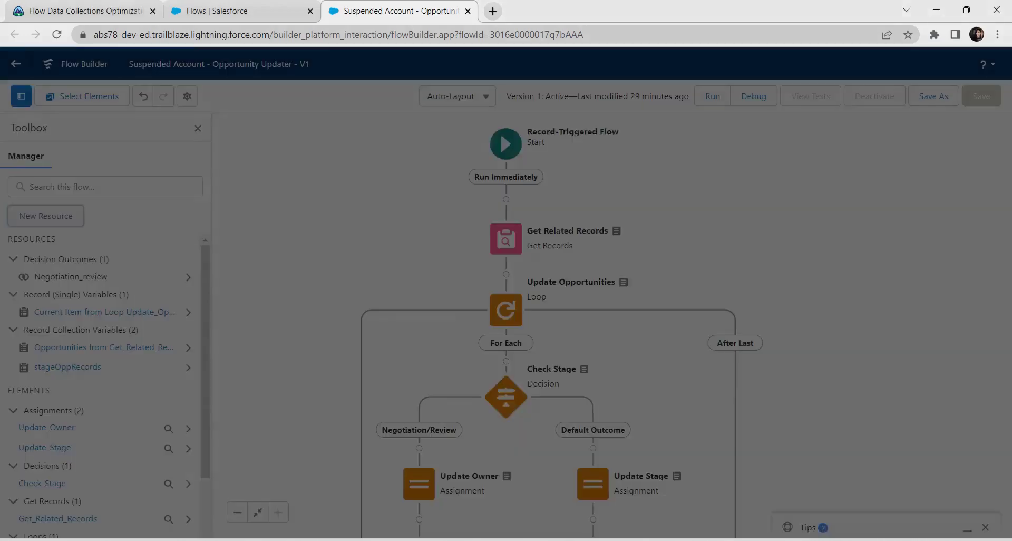
pyautogui.click(505, 238)
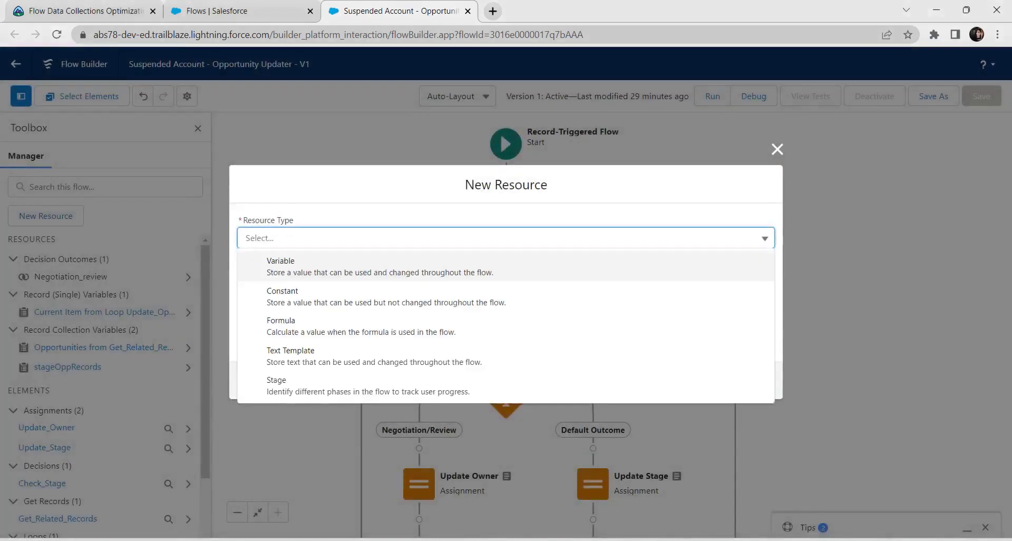
pyautogui.click(379, 266)
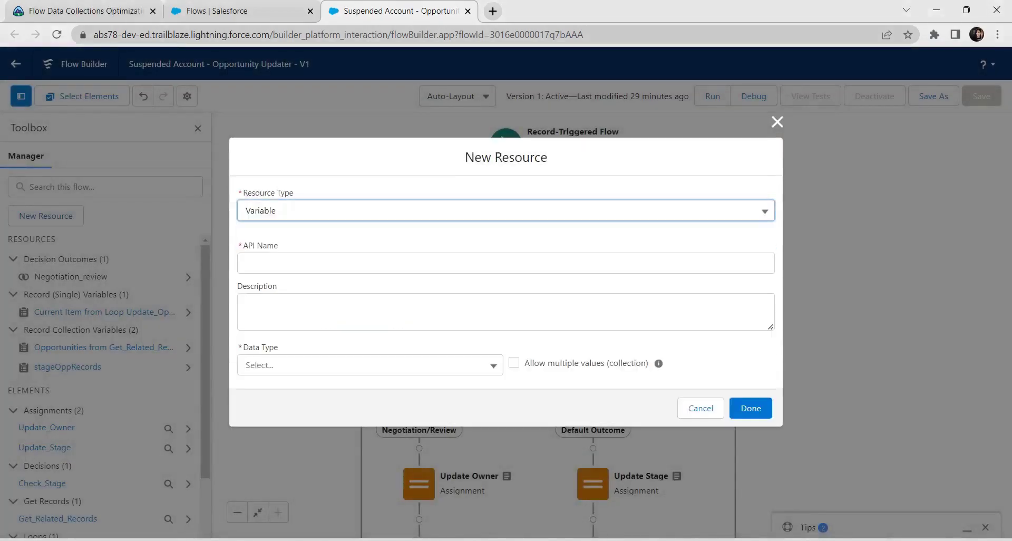
pyautogui.click(505, 262)
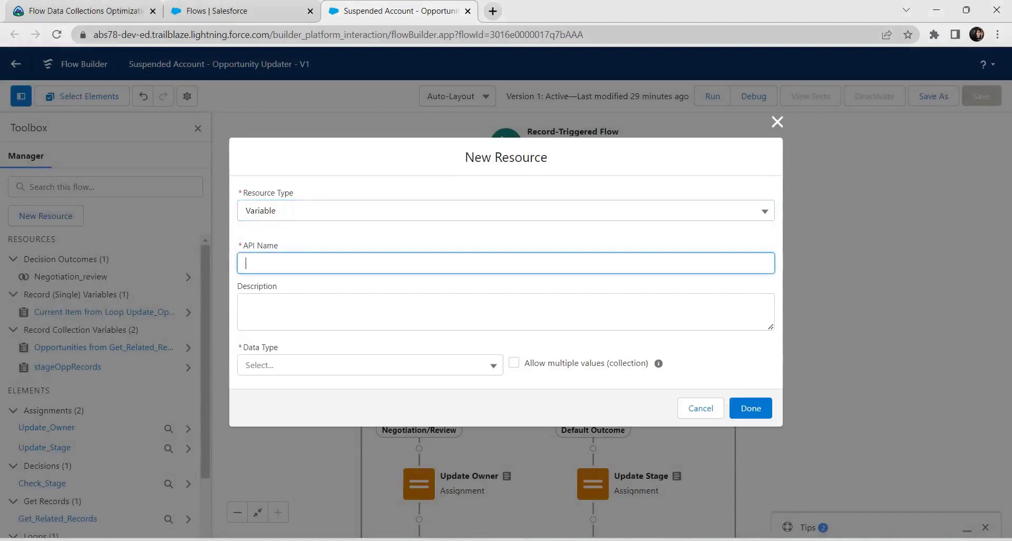
pyautogui.write('ownerOppRecords')
pyautogui.click(246, 305)
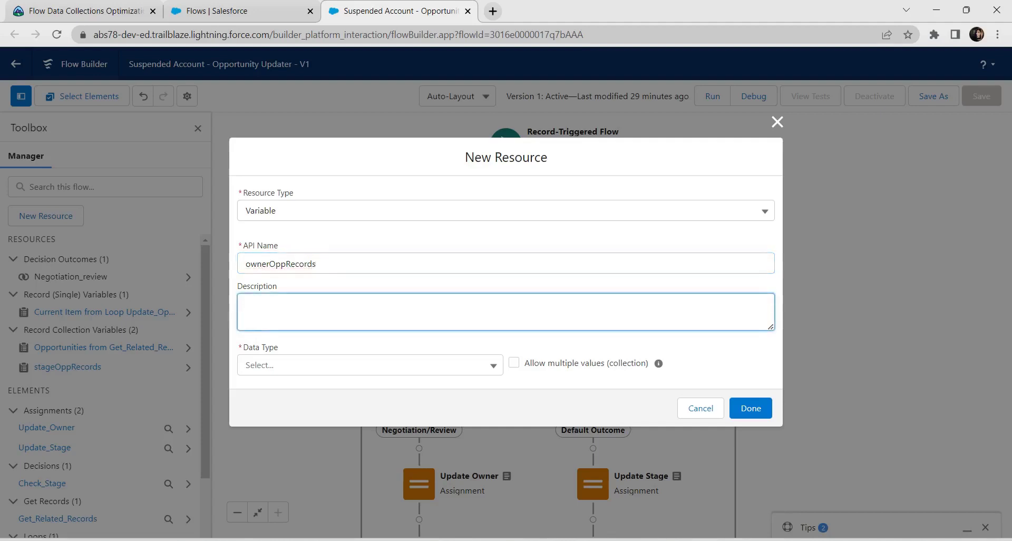
# - Make ownerOppRecords a Record collection variable for the Opportunity object and create it
pyautogui.click(369, 364)
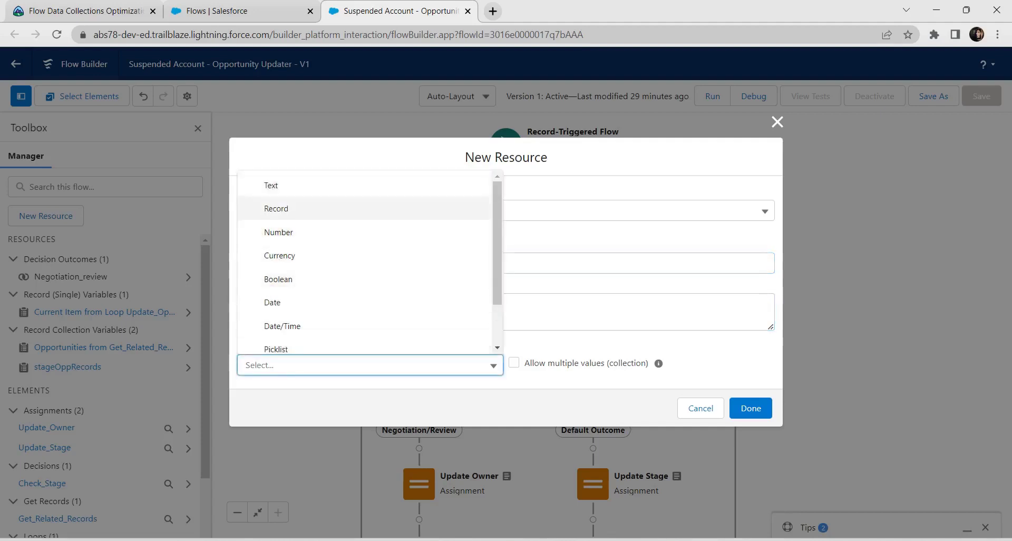
pyautogui.click(278, 209)
pyautogui.click(246, 365)
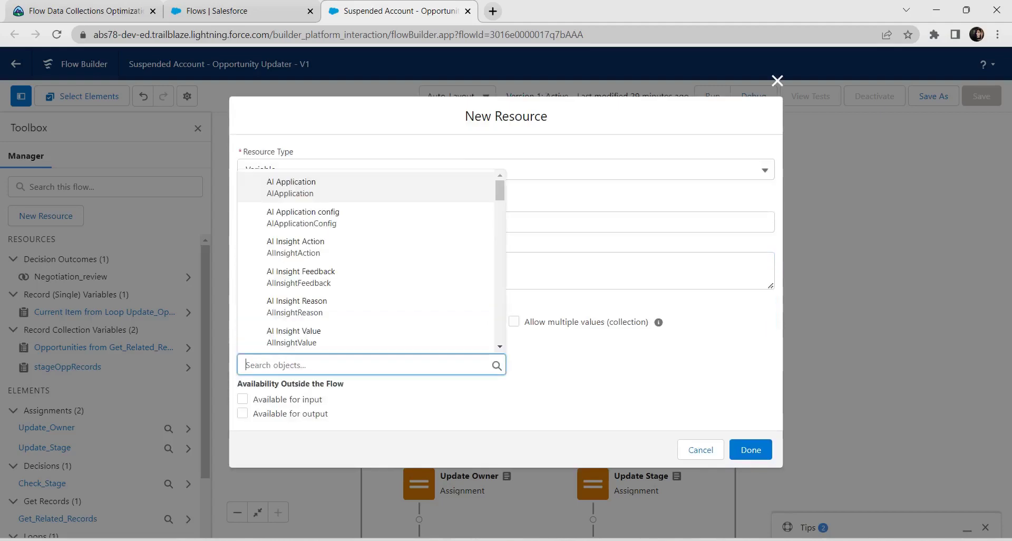
pyautogui.write('opp')
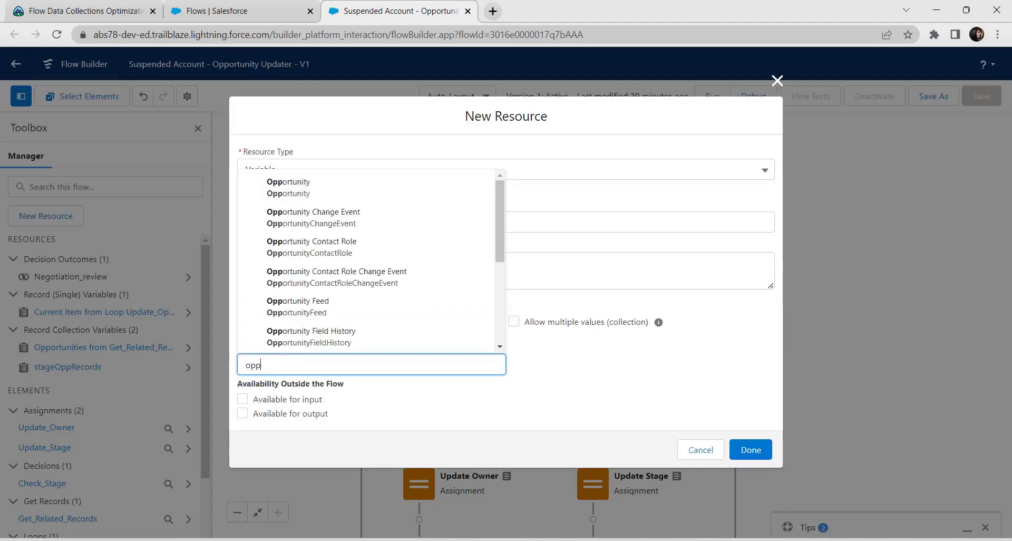
pyautogui.click(288, 187)
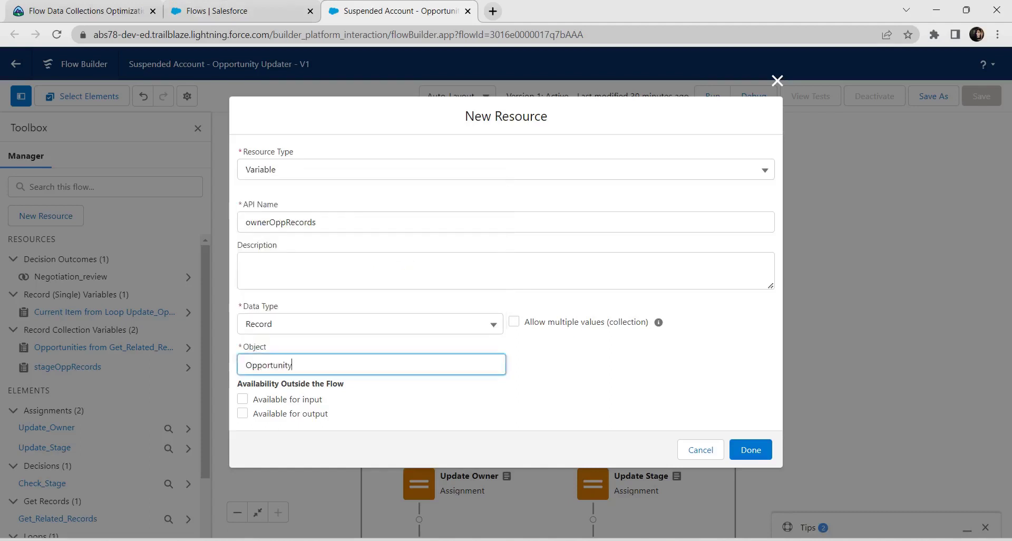
pyautogui.hotkey('shift', 'Tab')
pyautogui.press('space')
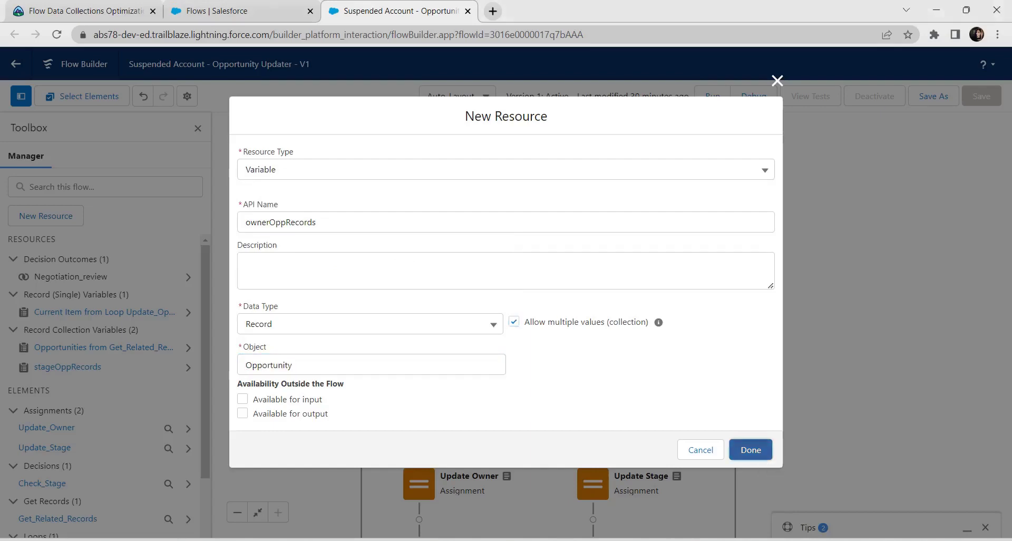
pyautogui.click(751, 449)
# - Add an Assignment element after Update Stage on the Default Outcome path and label it "Assign stage opp"
pyautogui.scroll(-4, 548, 324)
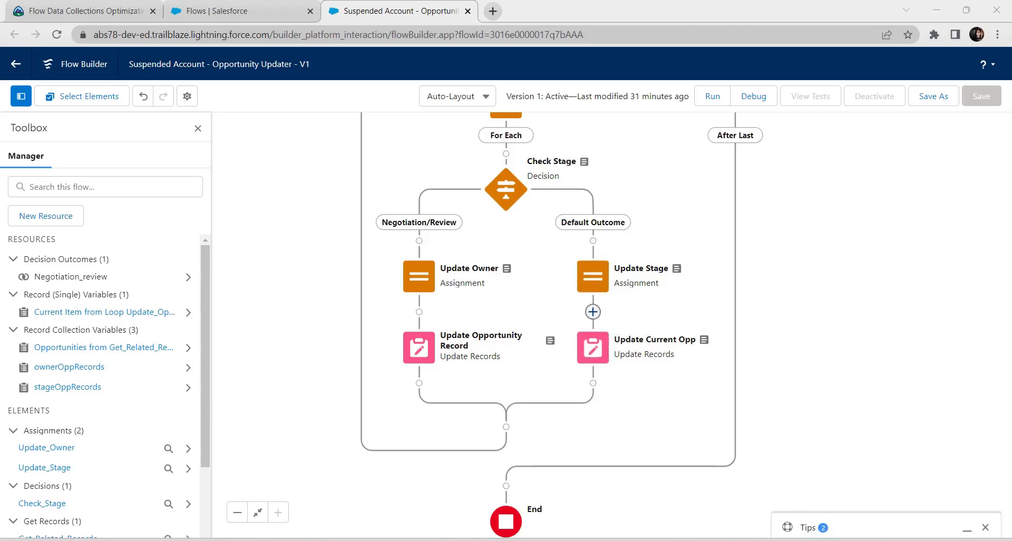
pyautogui.click(593, 311)
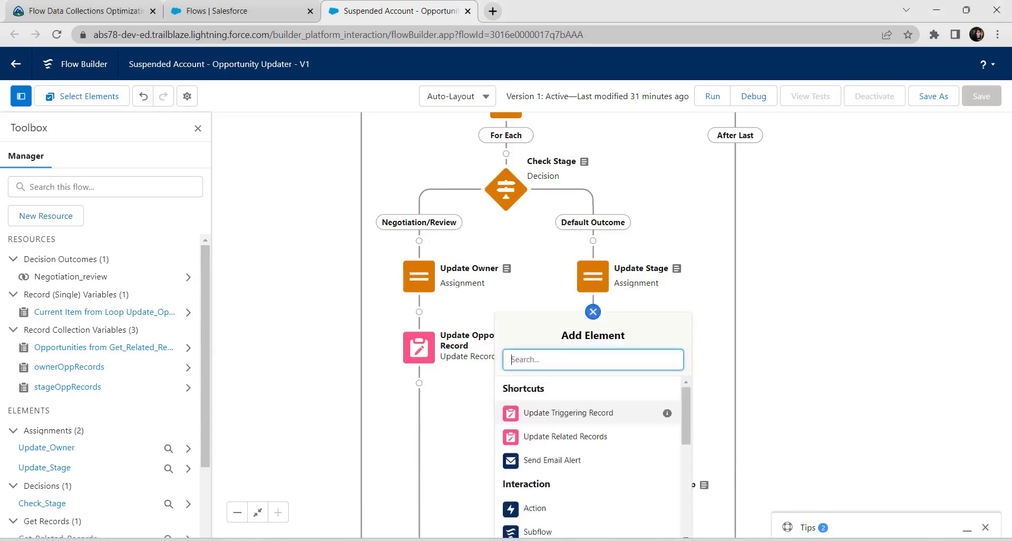
pyautogui.write('ass')
pyautogui.press('Return')
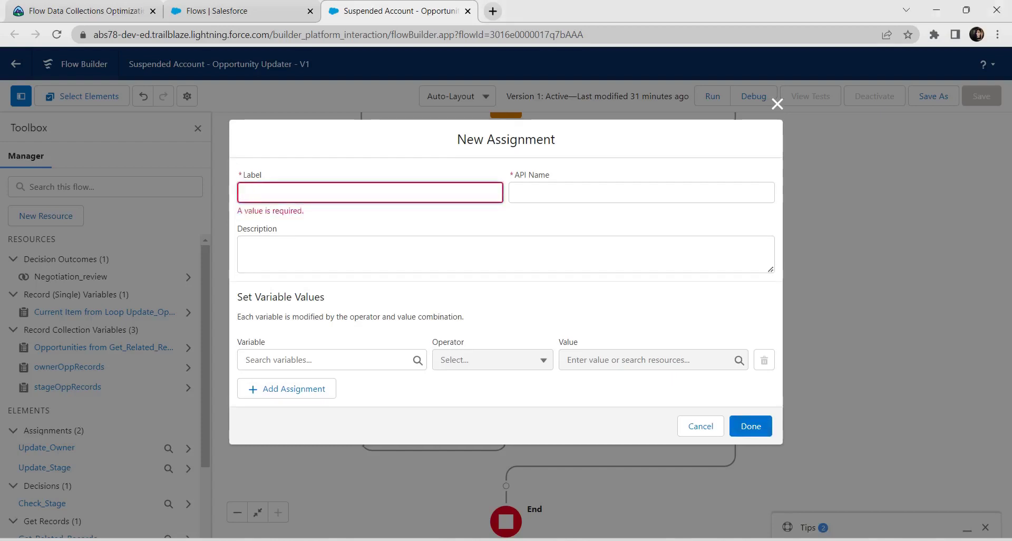
pyautogui.write('Assi')
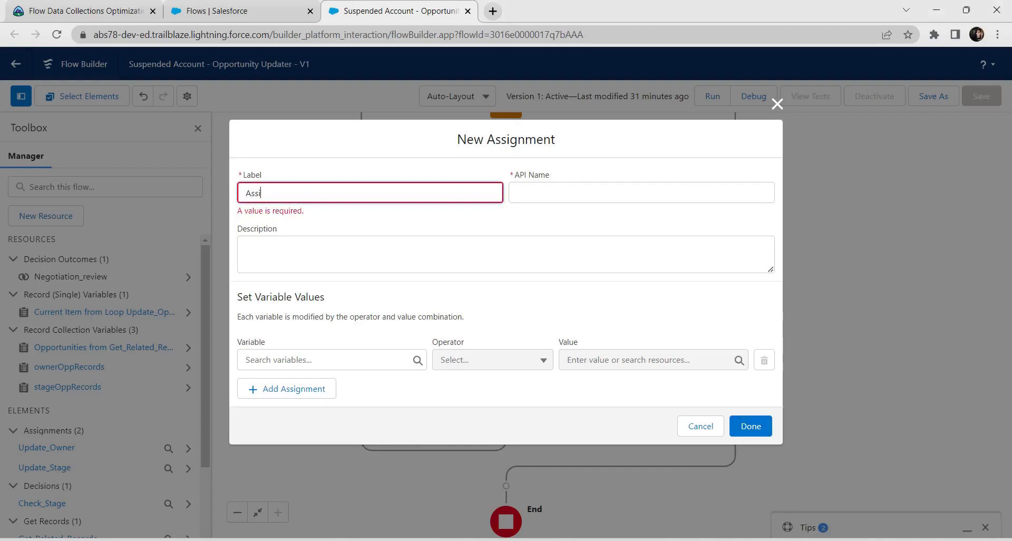
pyautogui.write('gn stage opp')
pyautogui.press('Tab')
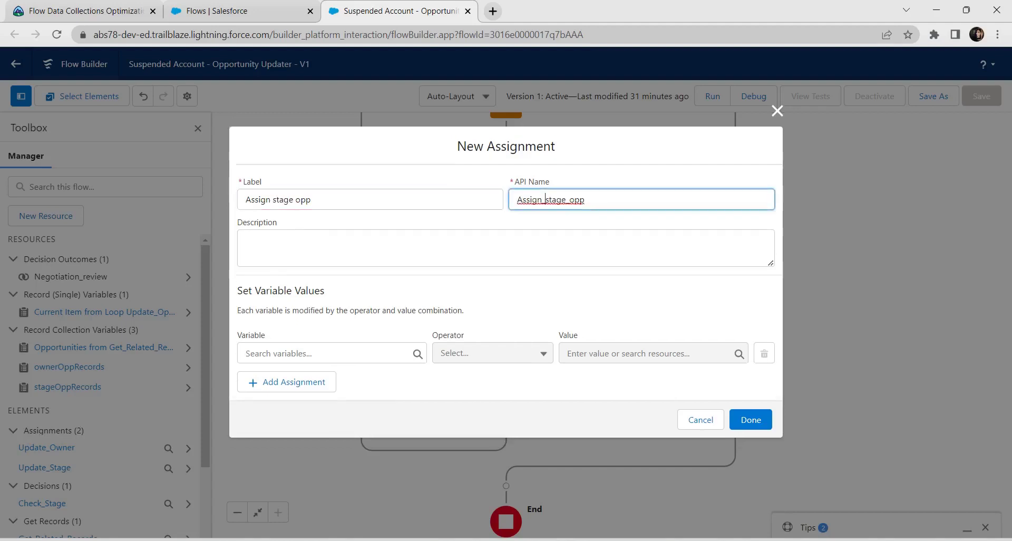
pyautogui.press('Tab')
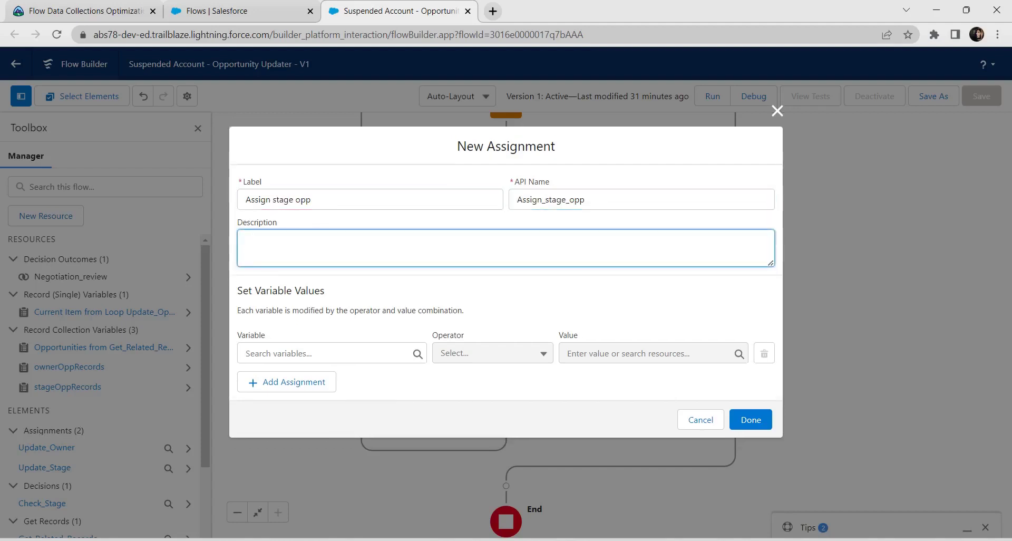
# - Set the assignment to add the current item from the Update_Opportunities loop to stageOppRecords, and finish the element
pyautogui.press('Tab')
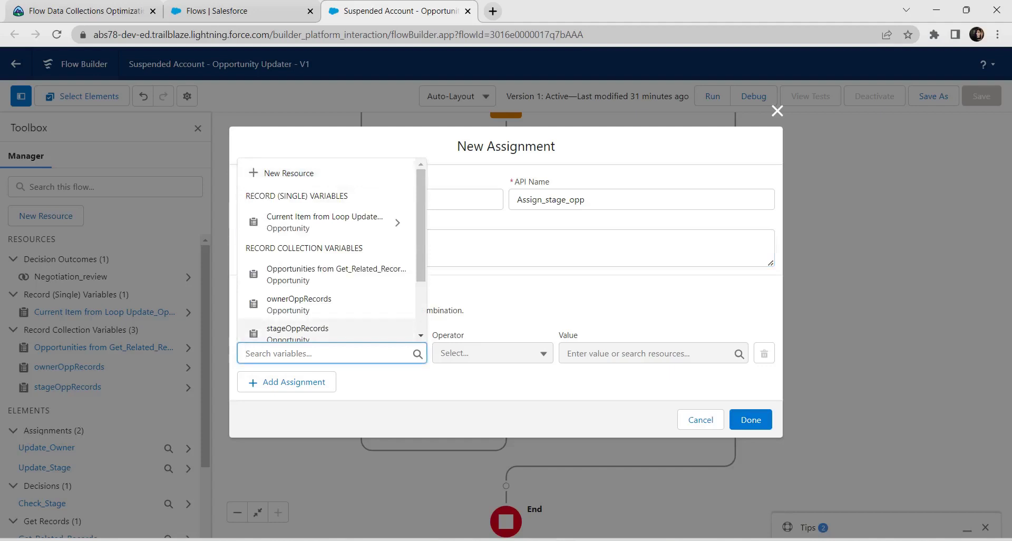
pyautogui.click(297, 330)
pyautogui.click(491, 353)
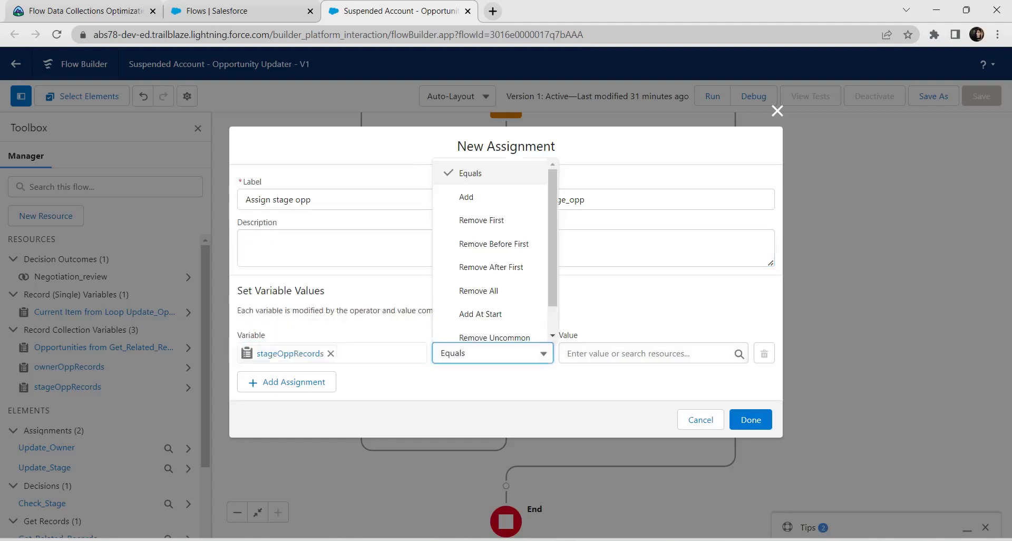
pyautogui.click(467, 197)
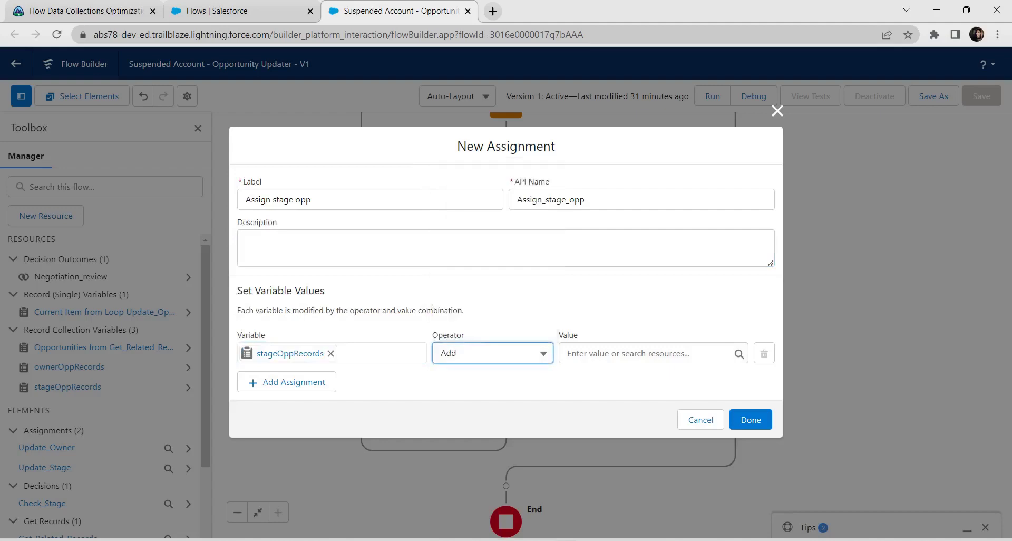
pyautogui.click(648, 353)
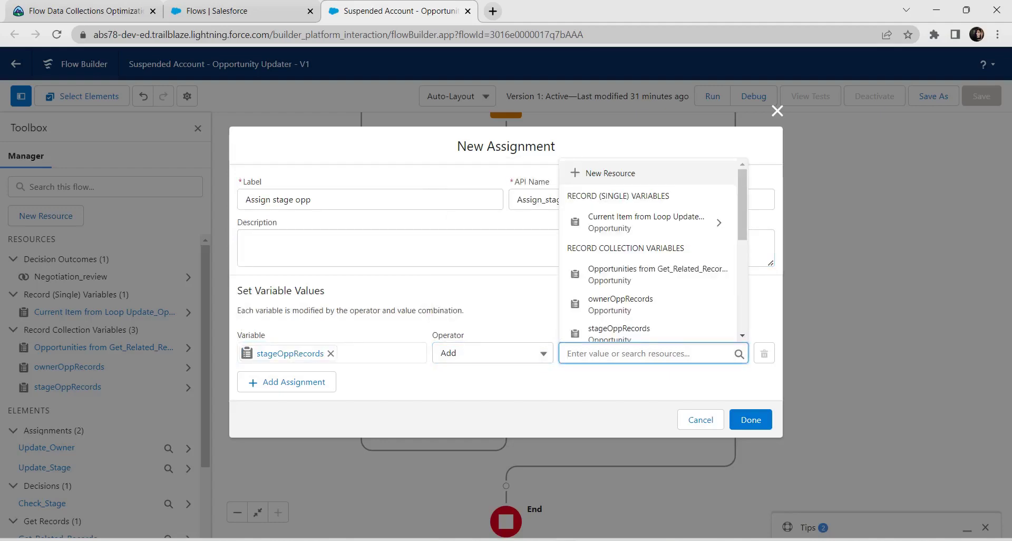
pyautogui.write('curre')
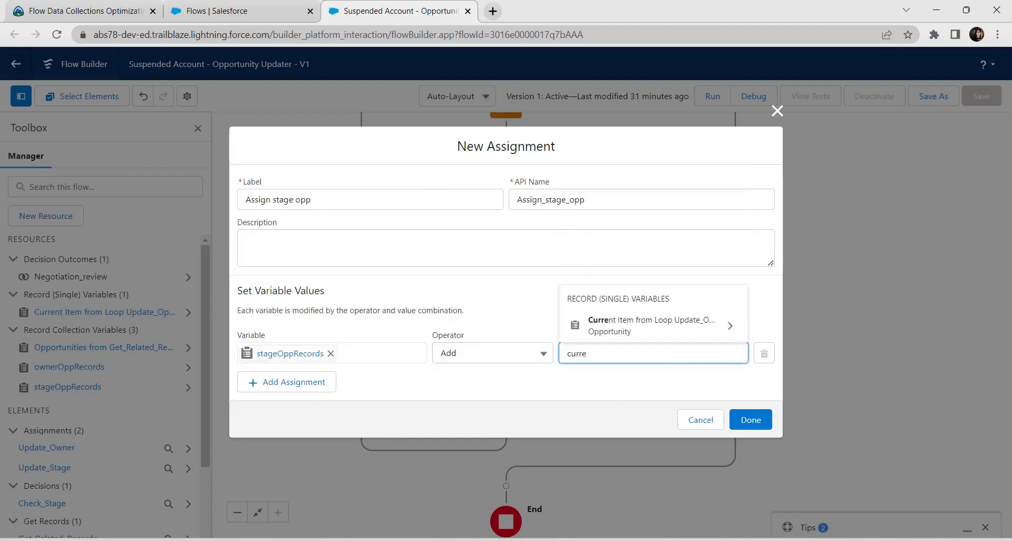
pyautogui.click(653, 325)
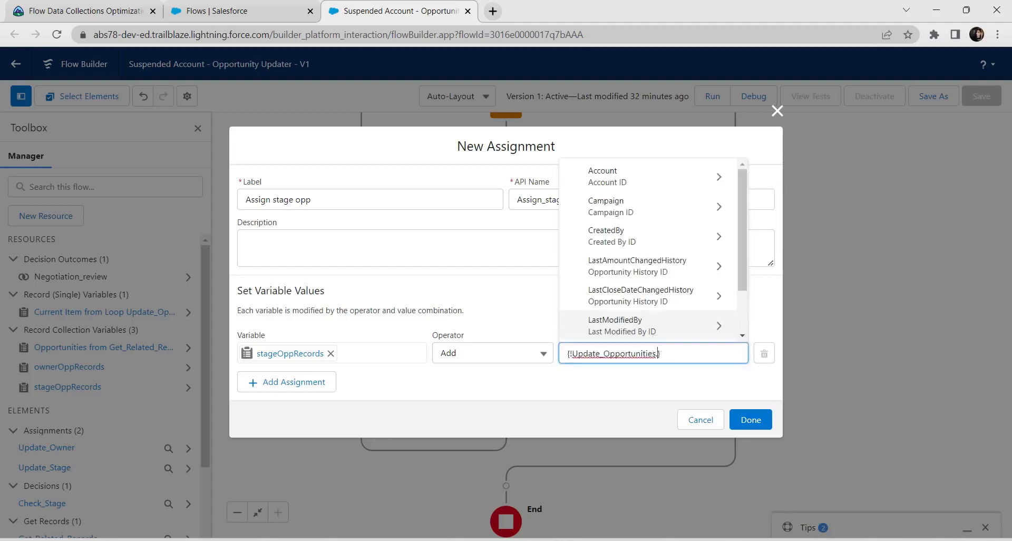
pyautogui.write('.')
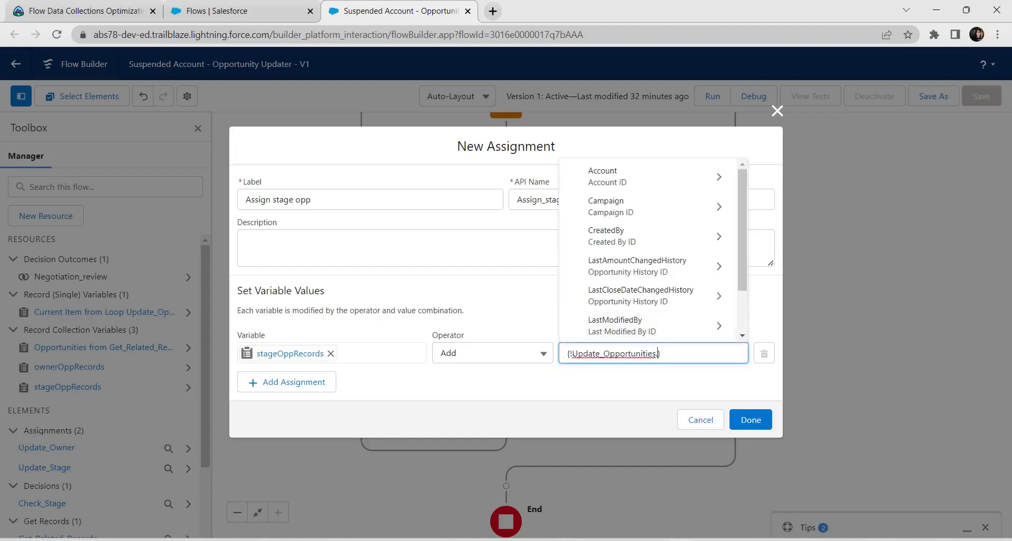
pyautogui.hotkey('alt', 'Tab')
pyautogui.click(750, 419)
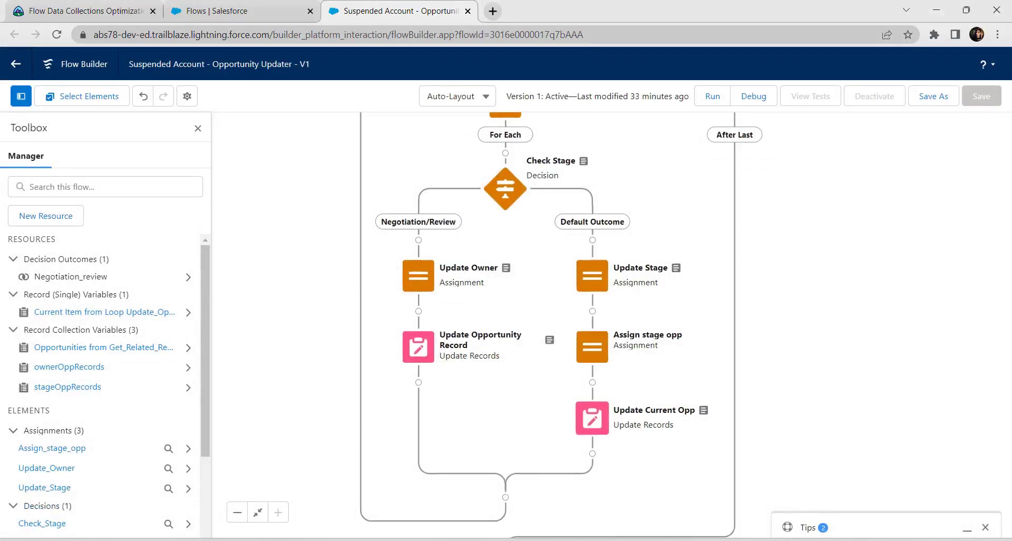
# - Delete the Update Current Opp element from the Default Outcome path
pyautogui.click(592, 418)
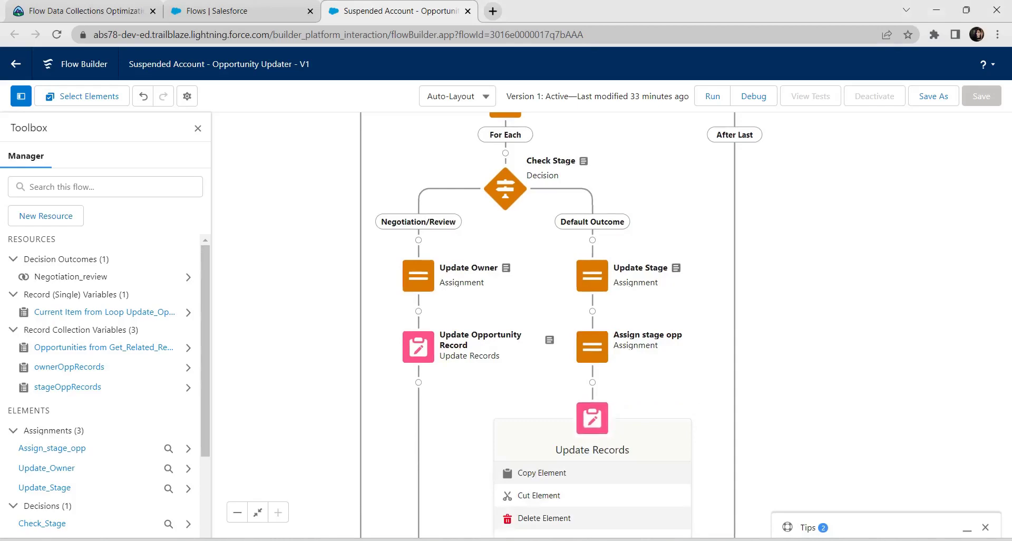
pyautogui.click(542, 518)
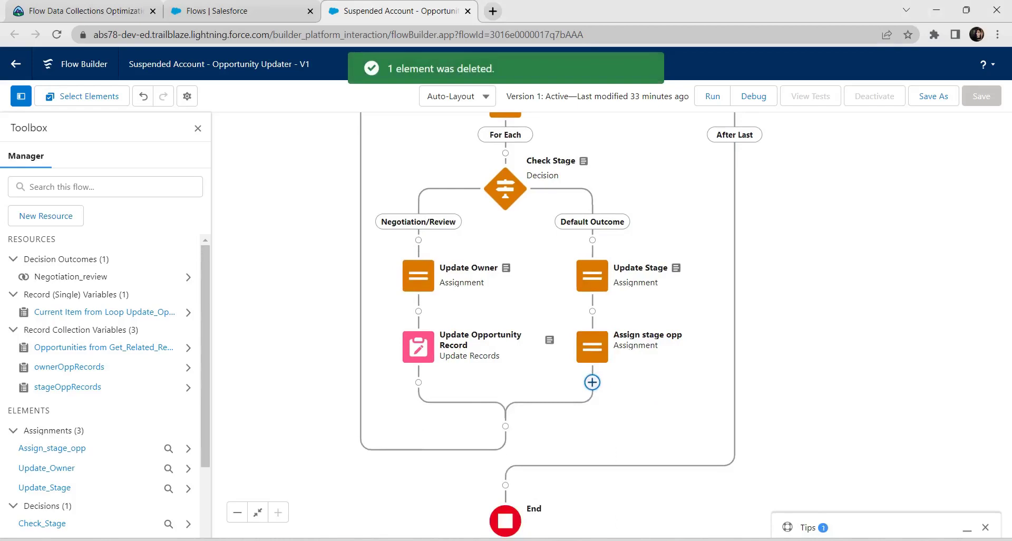
# - Add an Assignment element at the start of the Negotiation/Review path and label it "Assign owner opp"
pyautogui.click(418, 240)
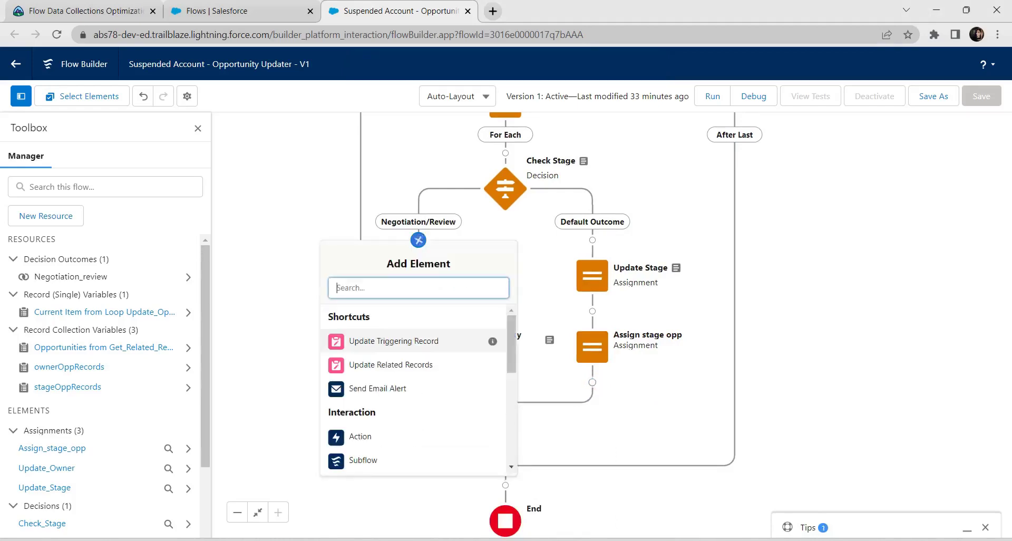
pyautogui.write('ass')
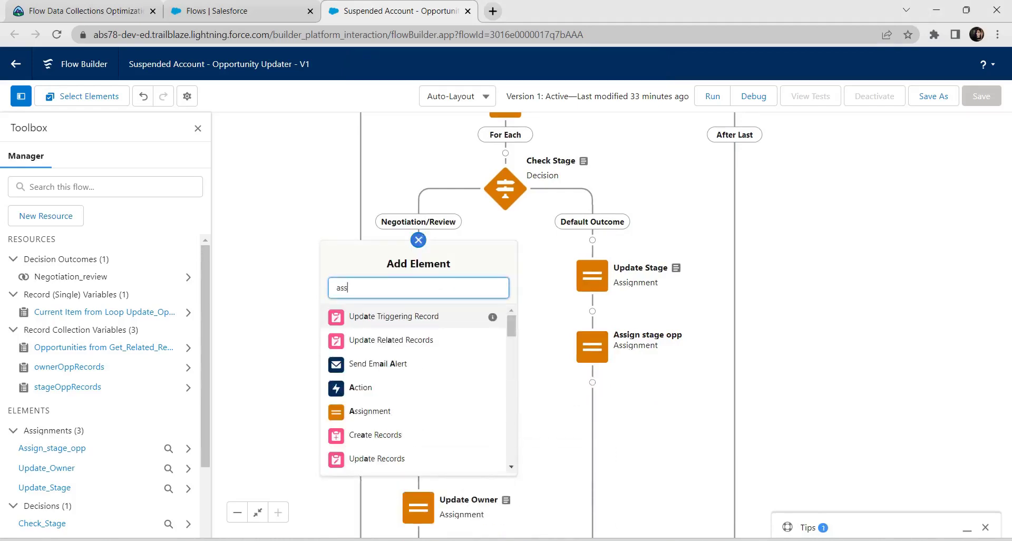
pyautogui.press('Return')
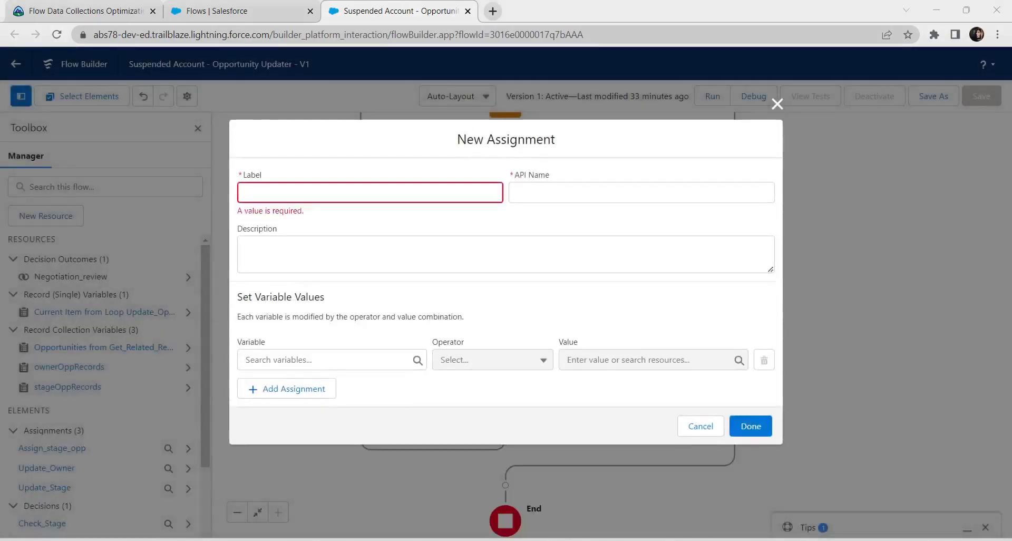
pyautogui.write('Assign')
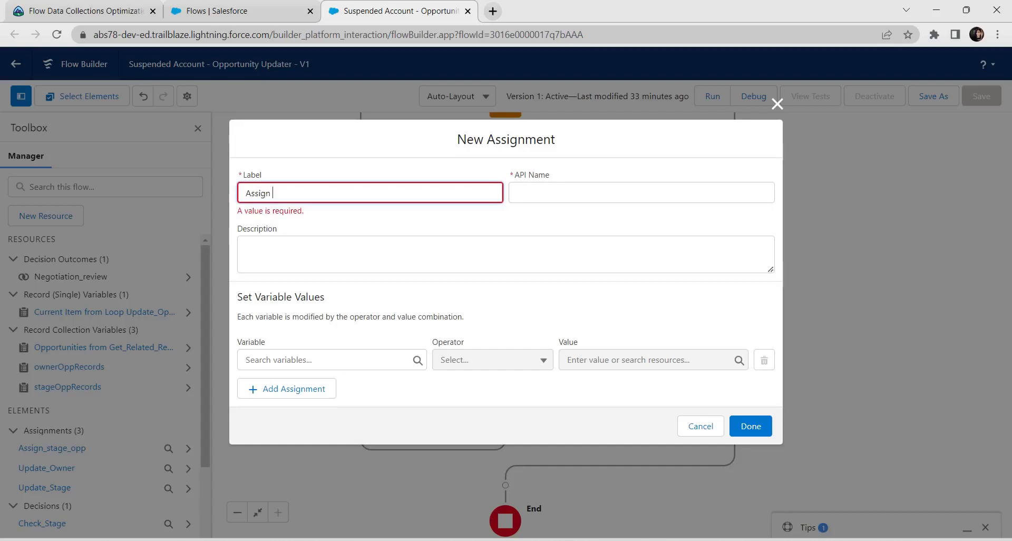
pyautogui.write(' owner opp')
pyautogui.click(246, 248)
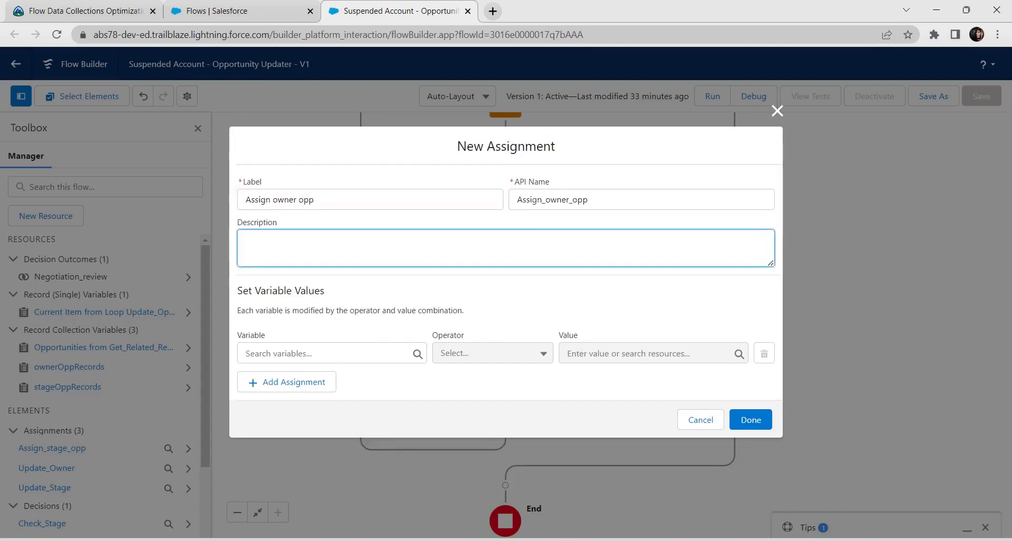
# - Set the assignment to add the current item from the Update_Opportunities loop to ownerOppRecords, and finish the element
pyautogui.click(331, 353)
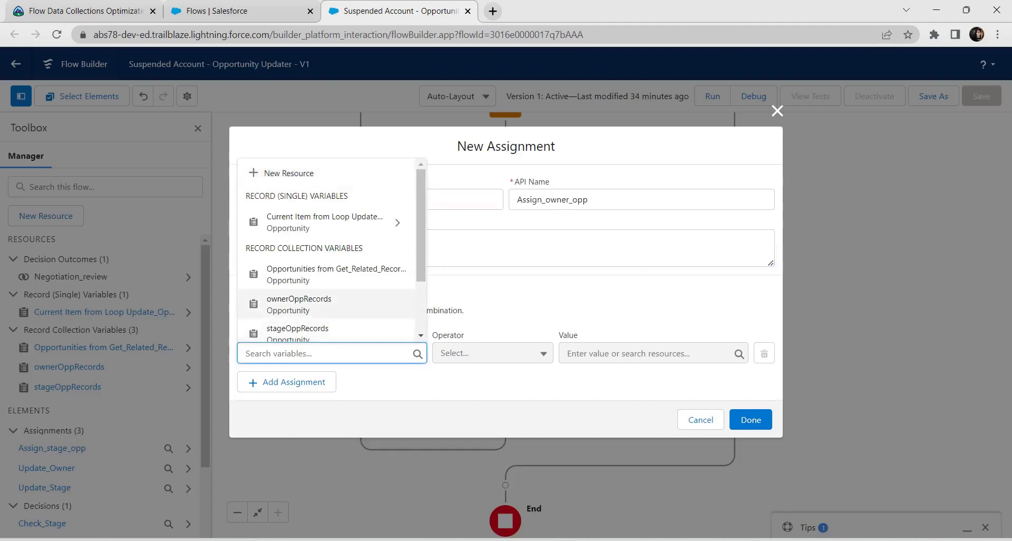
pyautogui.click(326, 304)
pyautogui.click(491, 352)
pyautogui.click(490, 196)
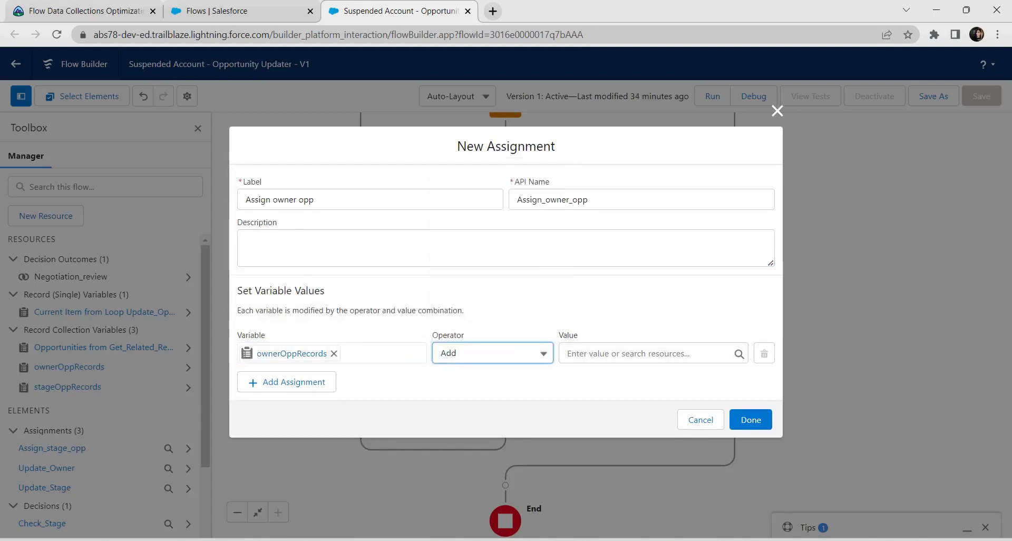
pyautogui.click(652, 352)
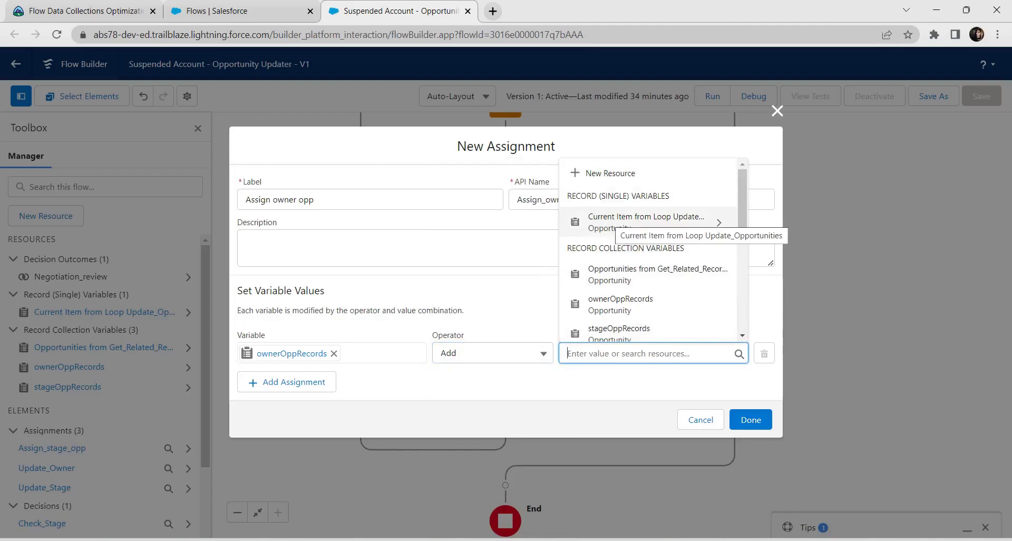
pyautogui.click(615, 219)
pyautogui.click(527, 295)
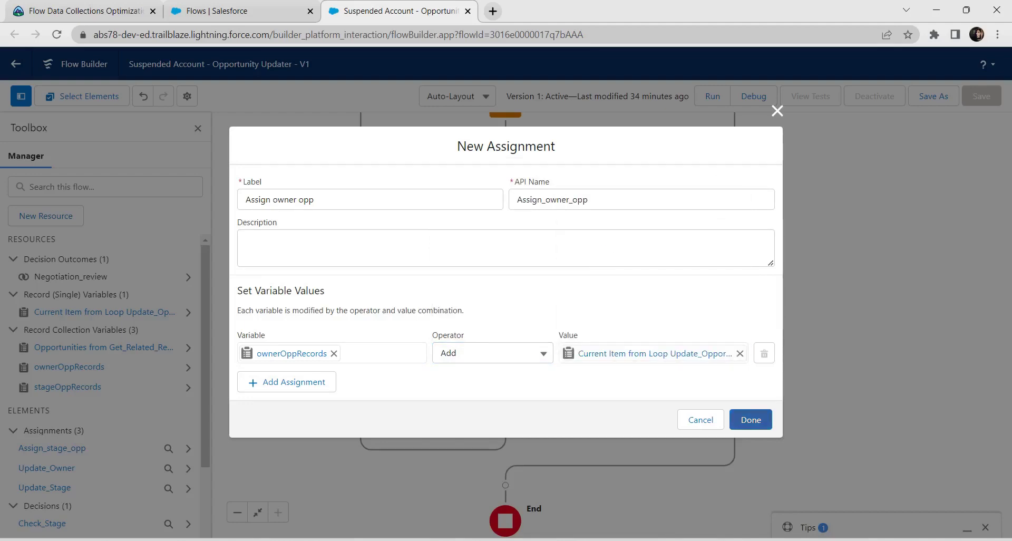
pyautogui.click(750, 420)
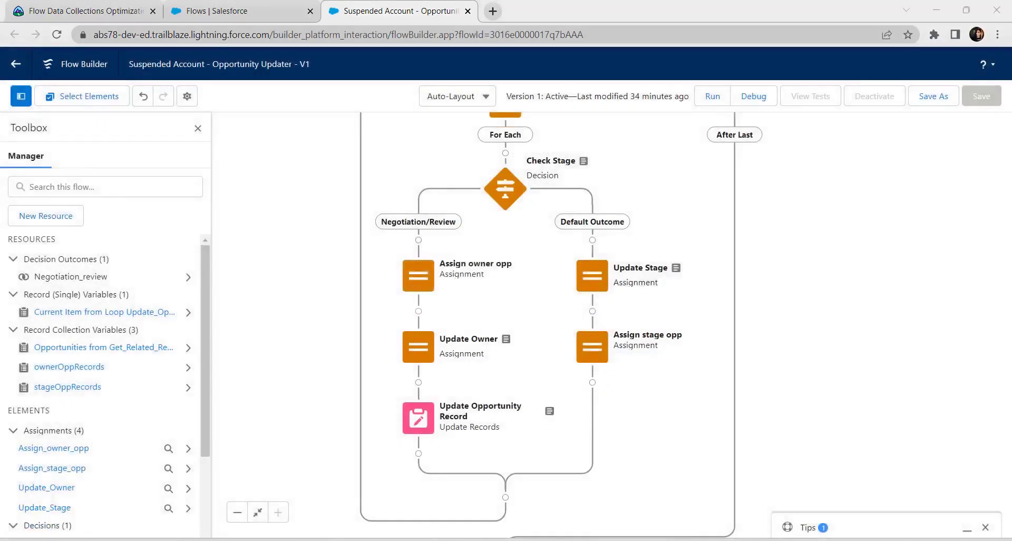
# - Delete the Update Owner assignment and the Update Opportunity Record element from the Negotiation/Review path
pyautogui.click(417, 346)
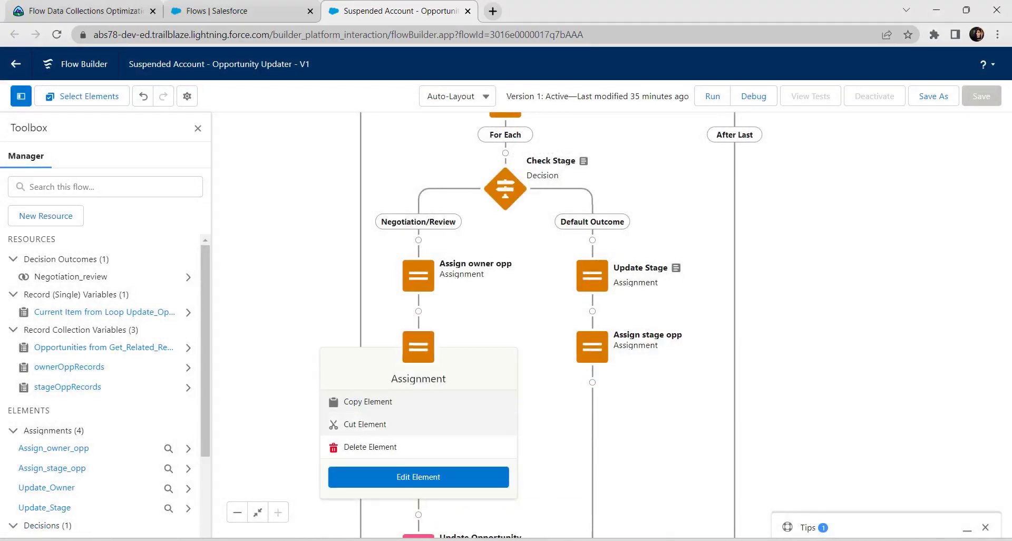
pyautogui.click(370, 446)
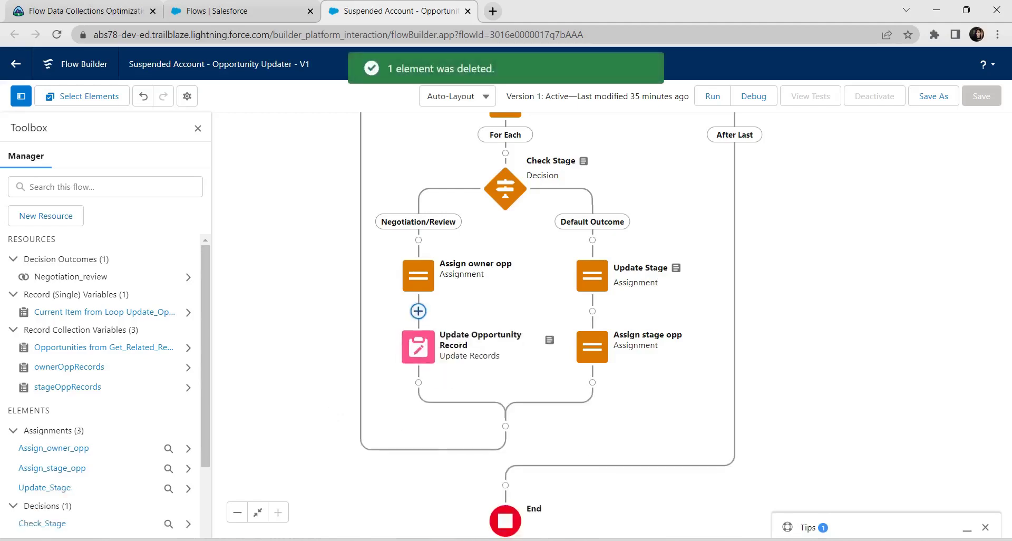
pyautogui.click(418, 346)
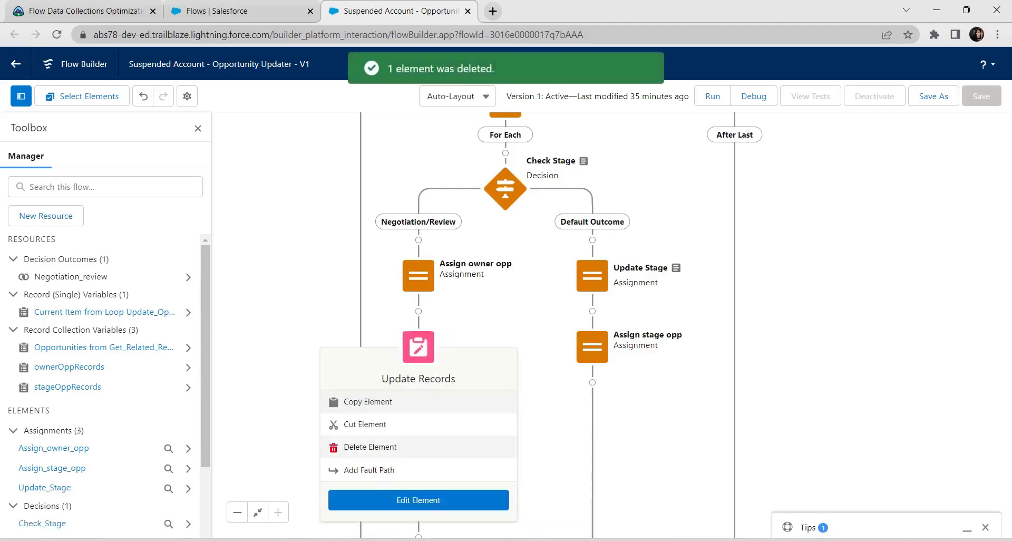
pyautogui.click(370, 446)
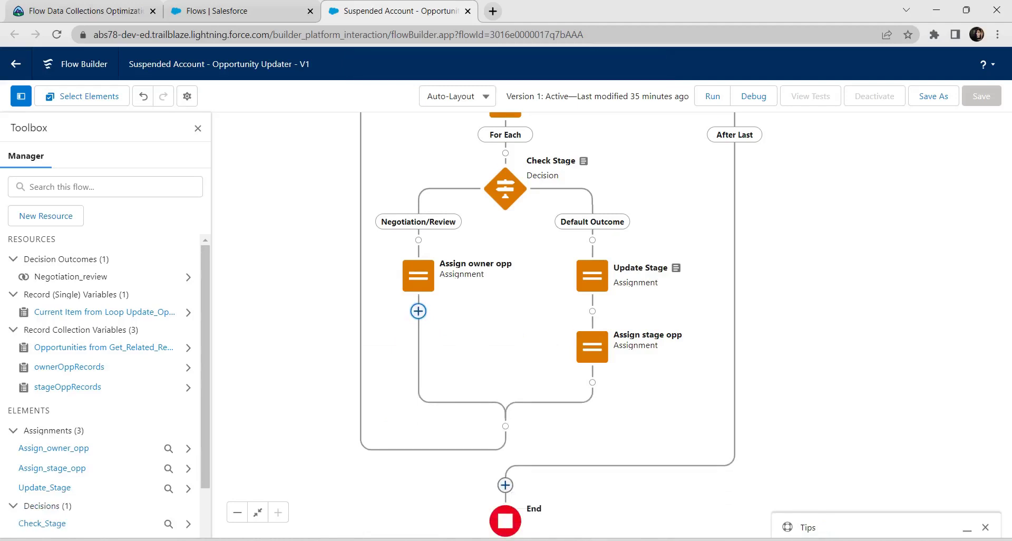
# - Add an Update Records element after the loop's After Last path and label it "update stage opp"
pyautogui.click(504, 485)
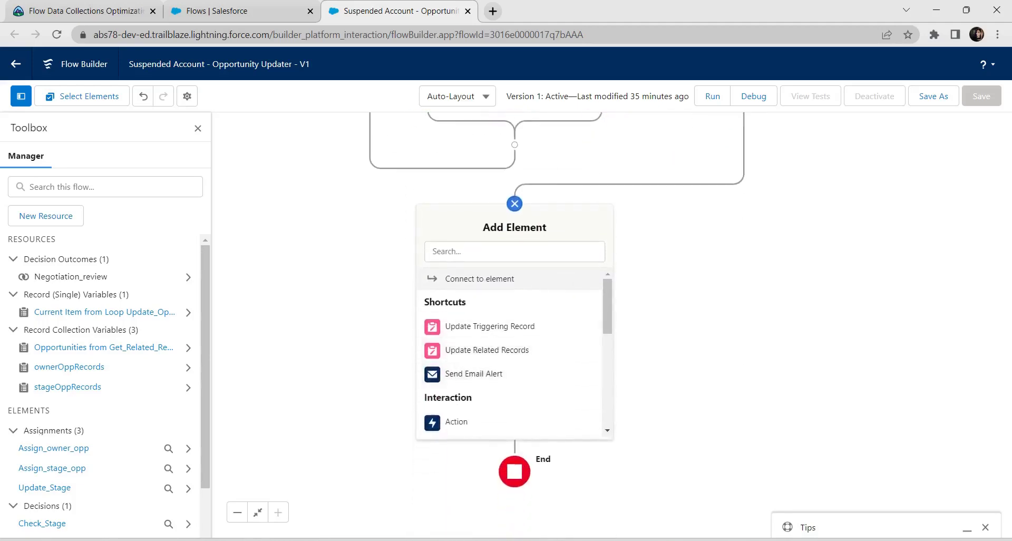
pyautogui.write('up')
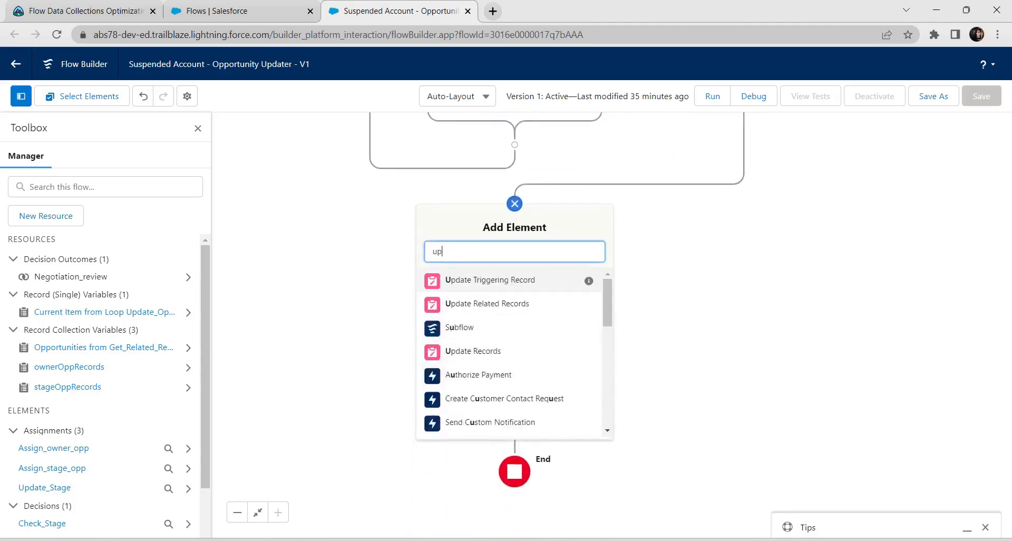
pyautogui.click(473, 327)
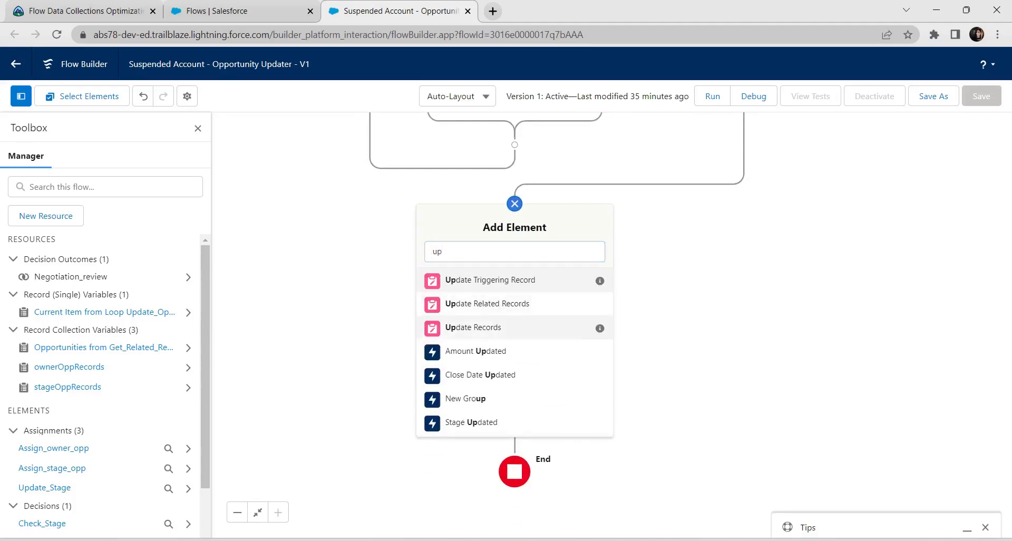
pyautogui.write('update stage opp')
pyautogui.press('Tab')
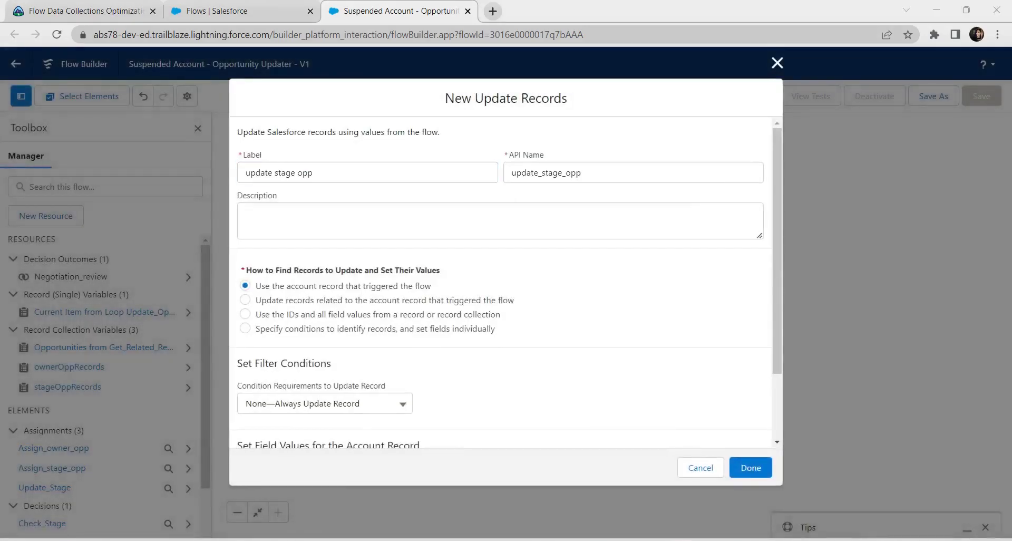
pyautogui.click(312, 173)
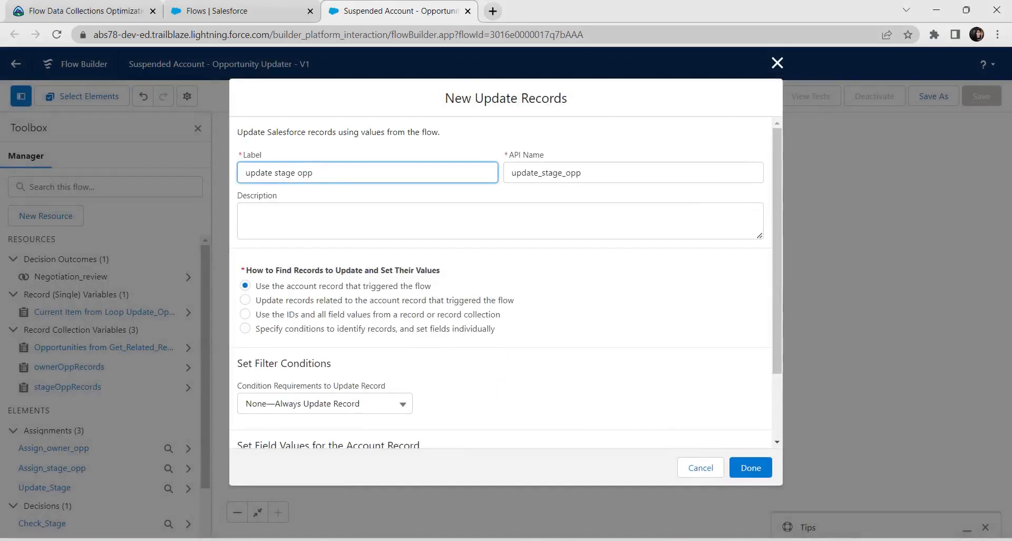
# - Set the element to use the IDs and all field values from the stageOppRecords collection, and finish it
pyautogui.scroll(-1, 500, 282)
pyautogui.scroll(1, 501, 282)
pyautogui.click(245, 314)
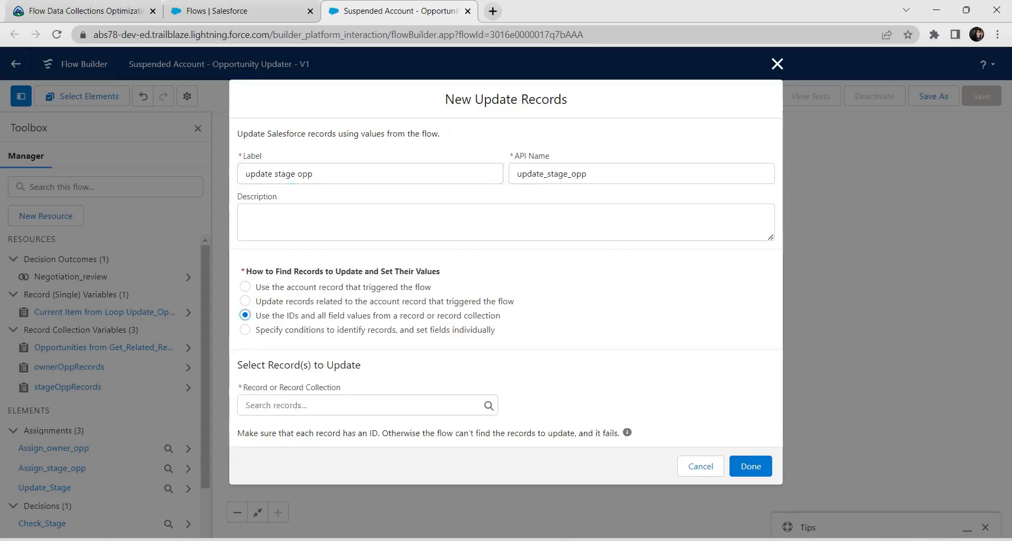
pyautogui.click(316, 405)
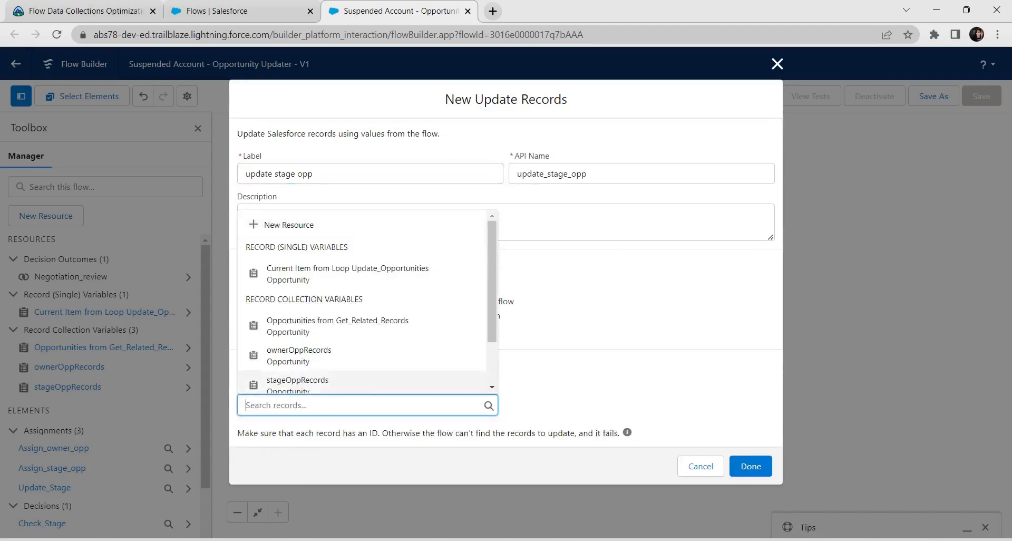
pyautogui.click(316, 384)
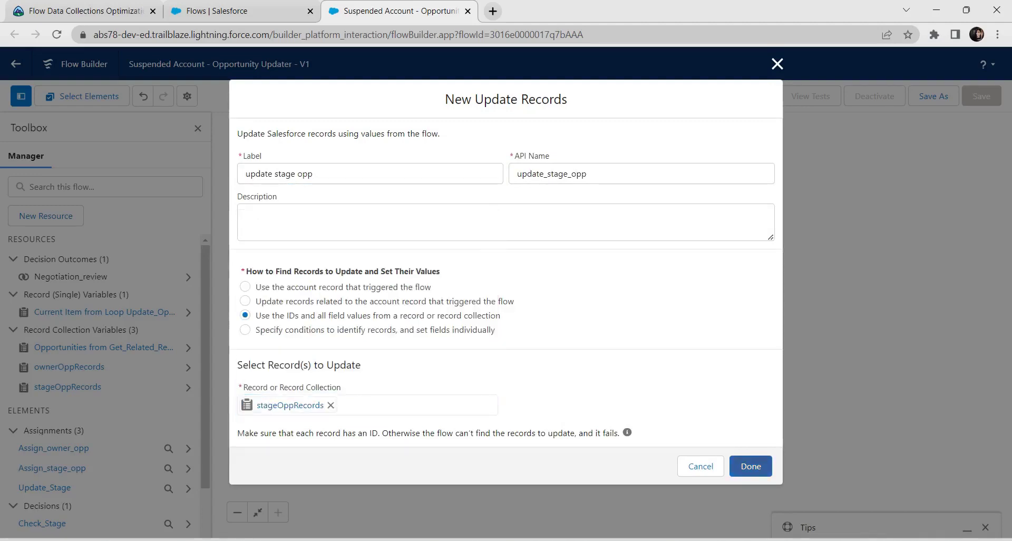
pyautogui.click(751, 466)
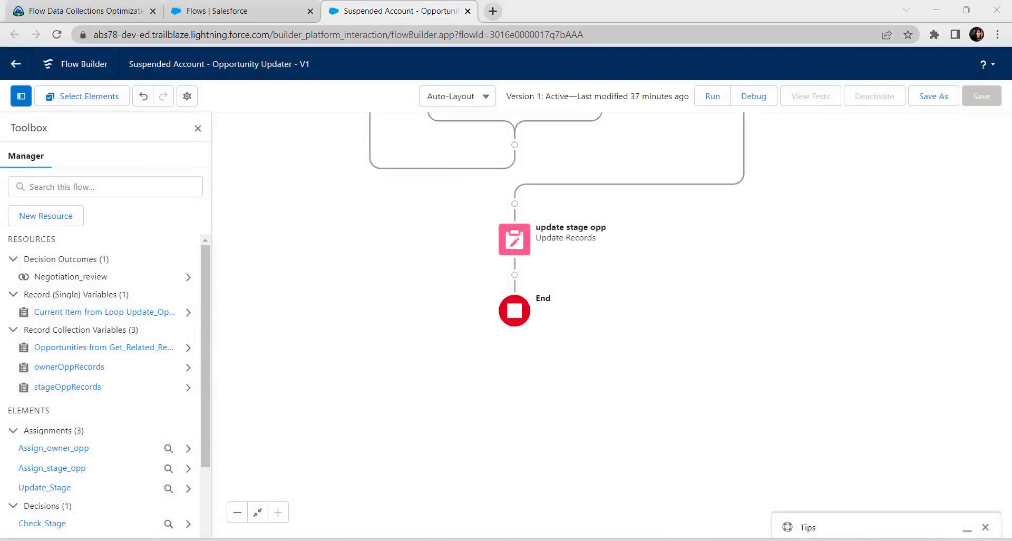
# - Add a Subflow element after update stage opp that references the Negotiation/Review - Opps flow
pyautogui.click(514, 274)
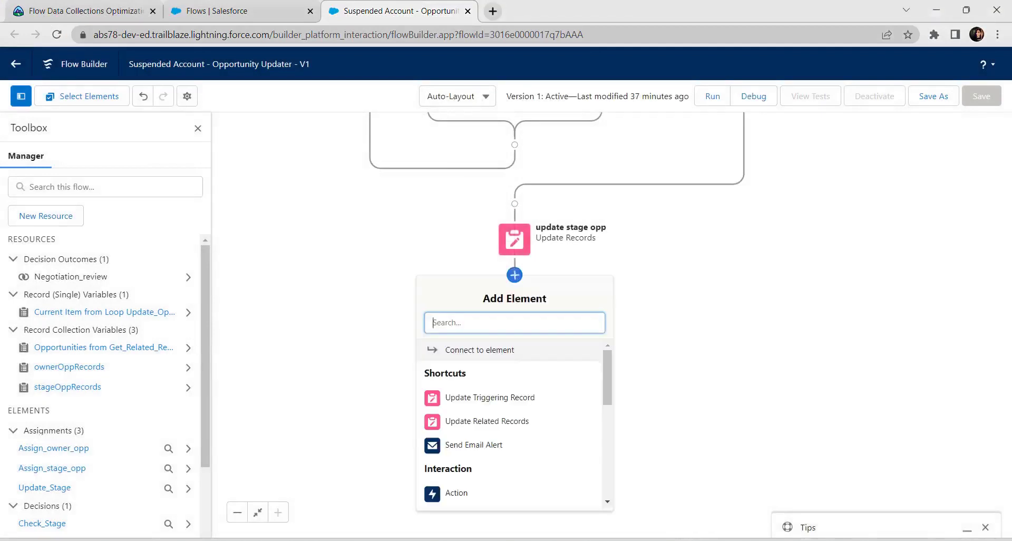
pyautogui.write('sub')
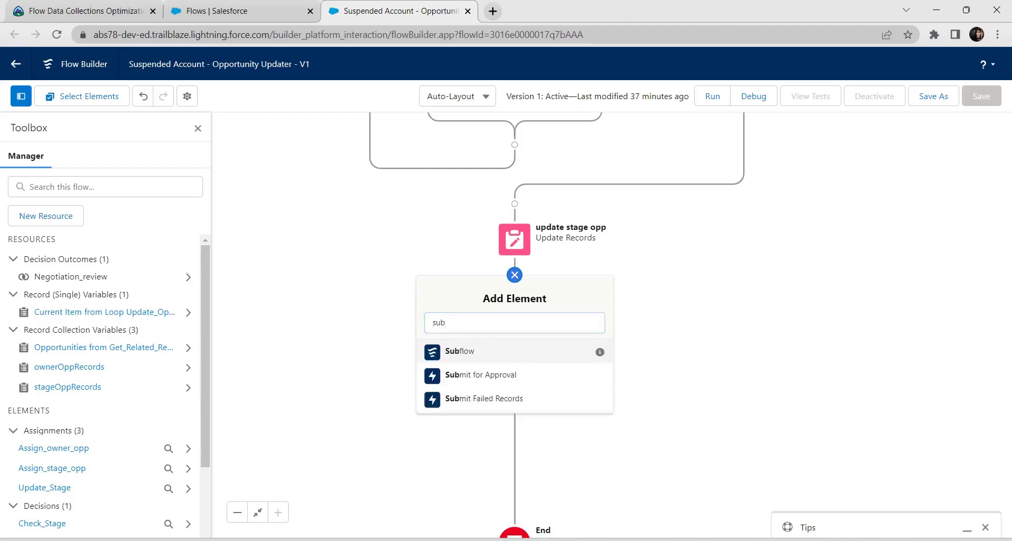
pyautogui.press('Return')
pyautogui.click(331, 202)
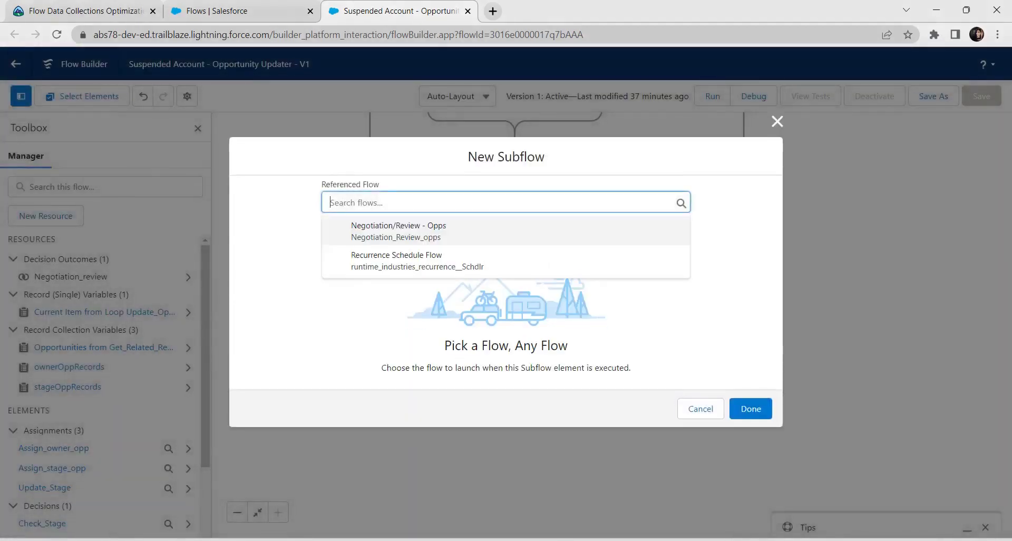
pyautogui.press('Return')
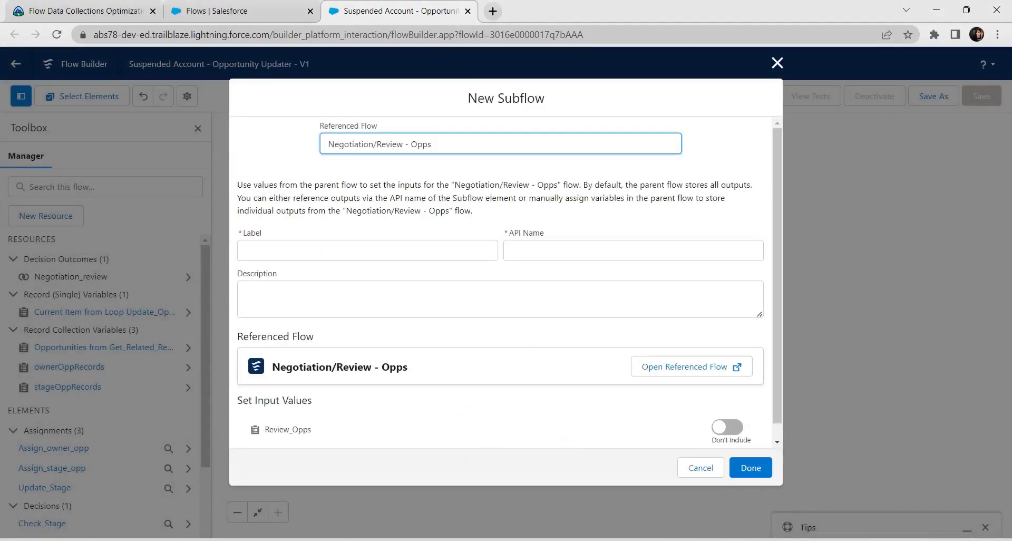
# - Label the subflow "Negotiation Update" with its matching API name, and include the Review_Opps input value
pyautogui.click(318, 251)
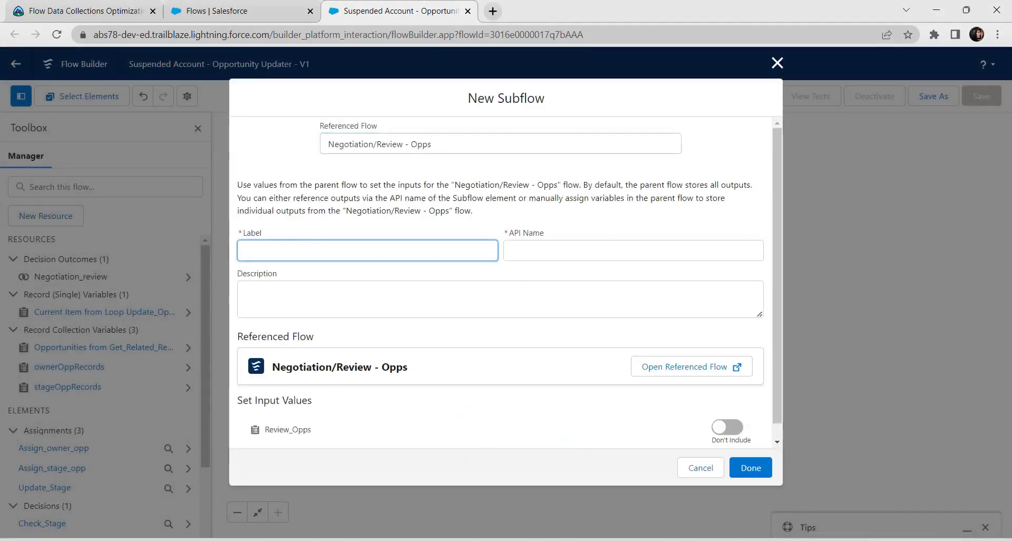
pyautogui.write('N')
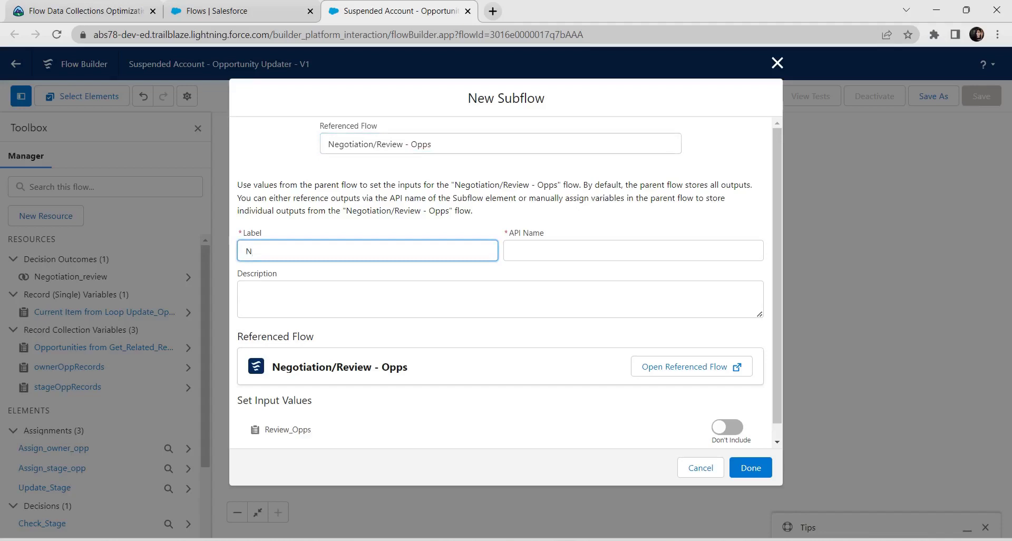
pyautogui.write('egotiation update')
pyautogui.doubleClick(295, 250)
pyautogui.write('Update')
pyautogui.click(537, 250)
pyautogui.press('Tab')
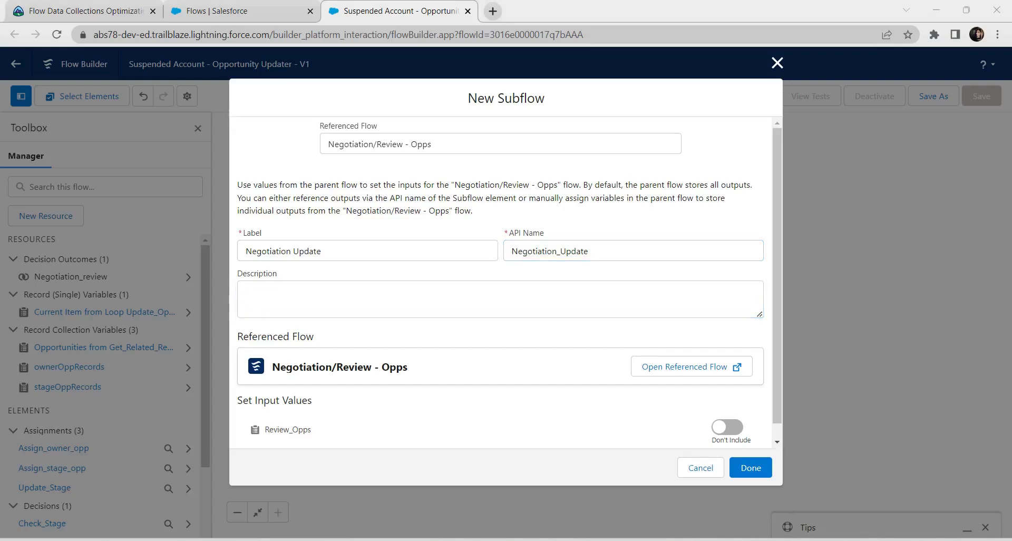
pyautogui.scroll(-1, 501, 282)
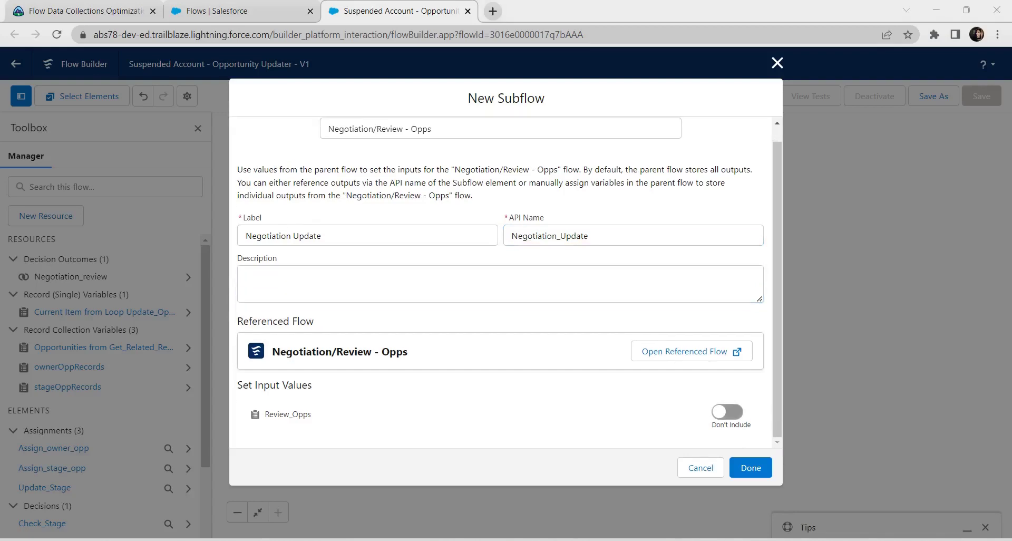
pyautogui.click(727, 412)
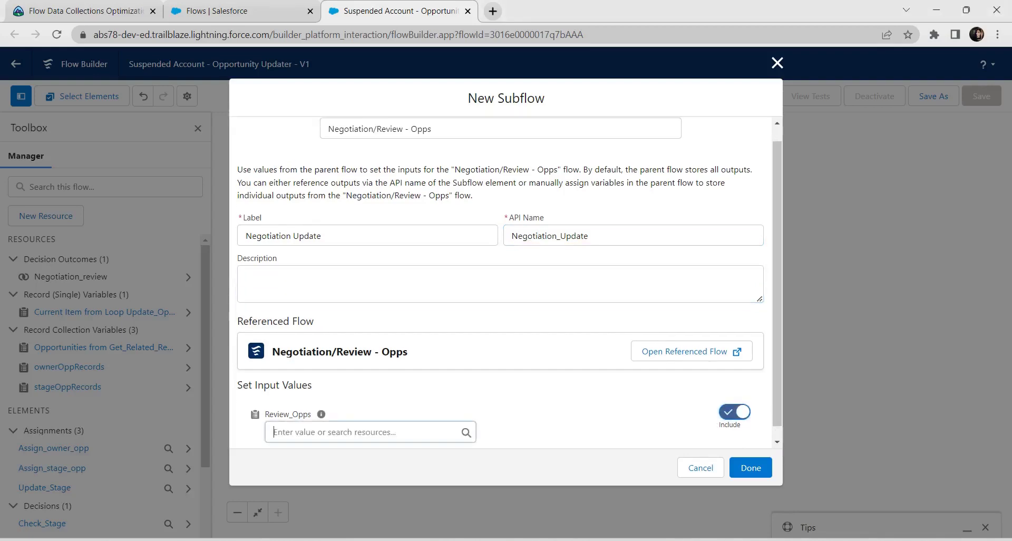
# - Set the subflow's Review_Opps input to the stageOppRecords collection
pyautogui.click(364, 432)
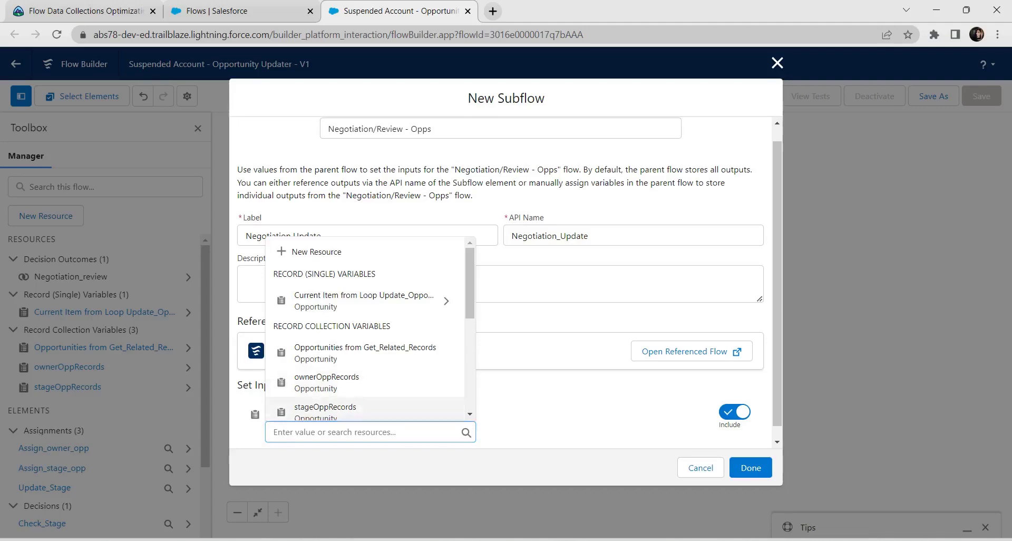
pyautogui.click(325, 409)
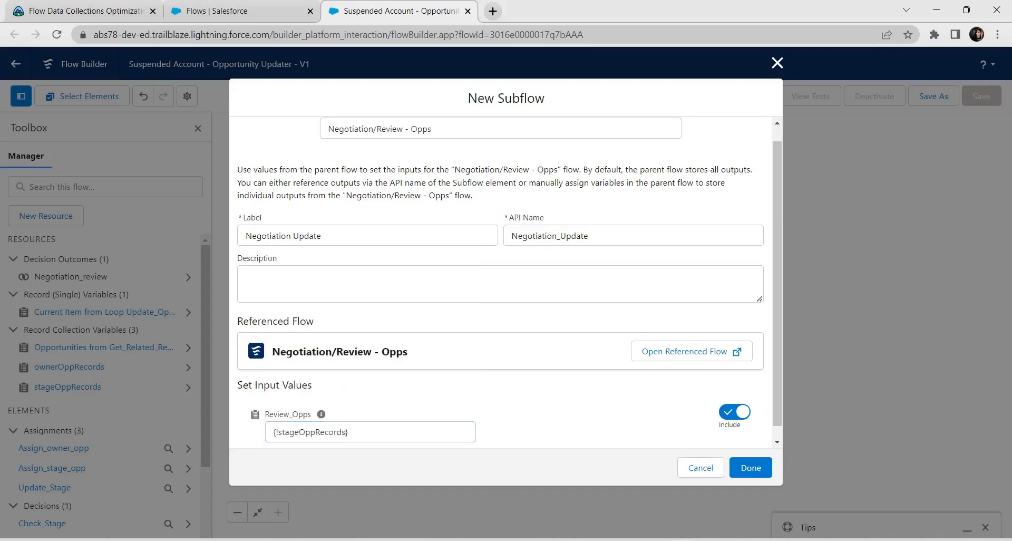
pyautogui.click(348, 432)
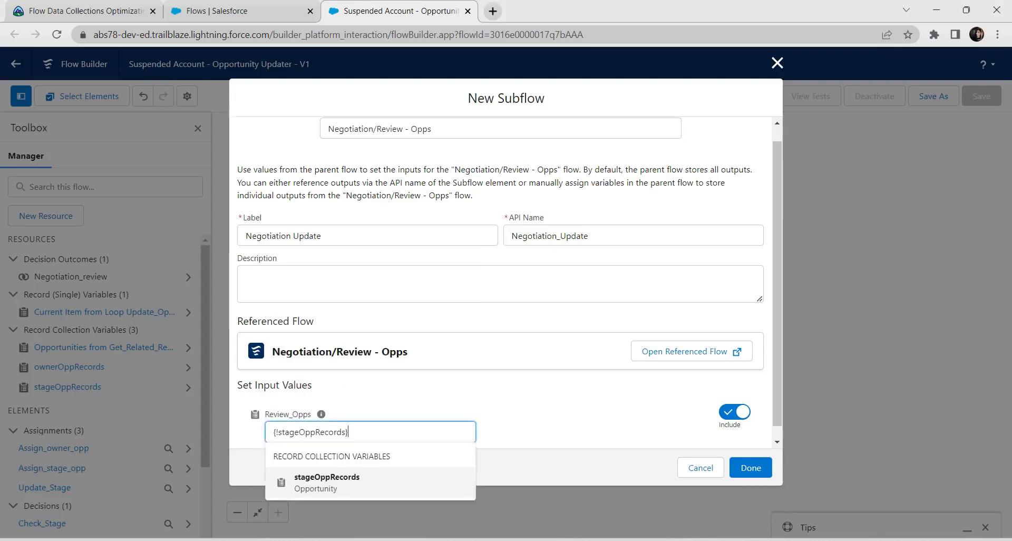
pyautogui.scroll(-1, 500, 282)
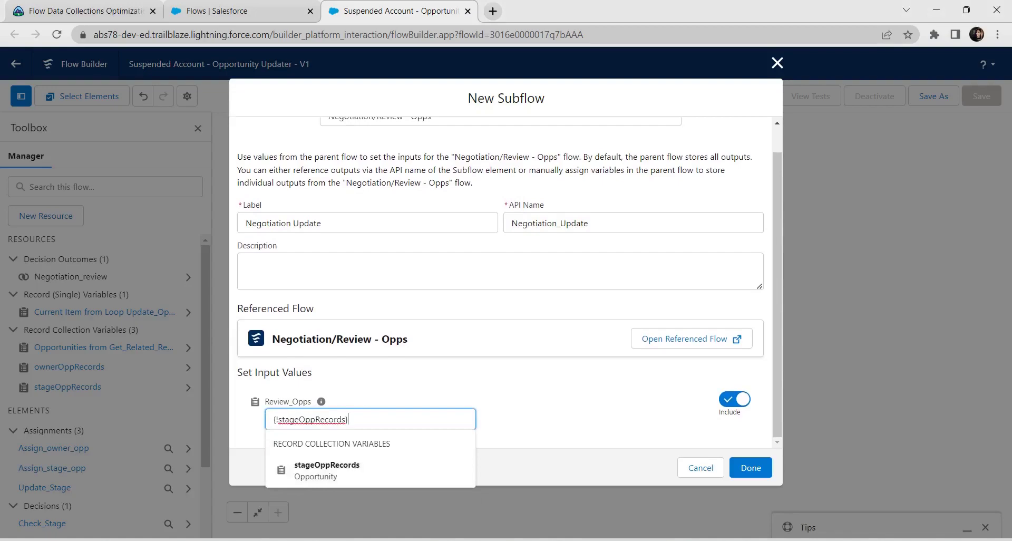
# - Check the Optimize a Loop and Update Operation requirements on the Trailhead page, and return to the flow
pyautogui.click(84, 11)
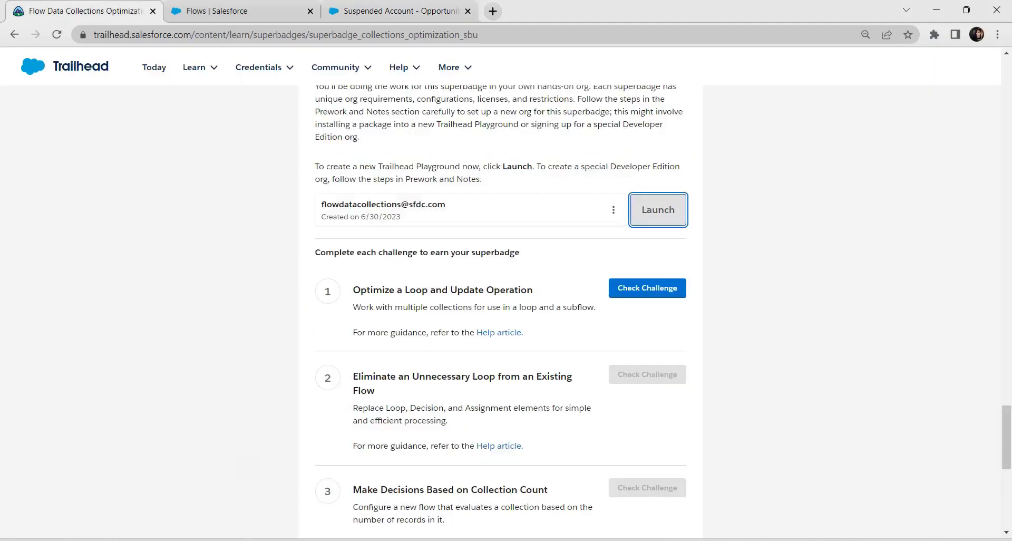
pyautogui.scroll(8, 500, 311)
pyautogui.scroll(14, 501, 332)
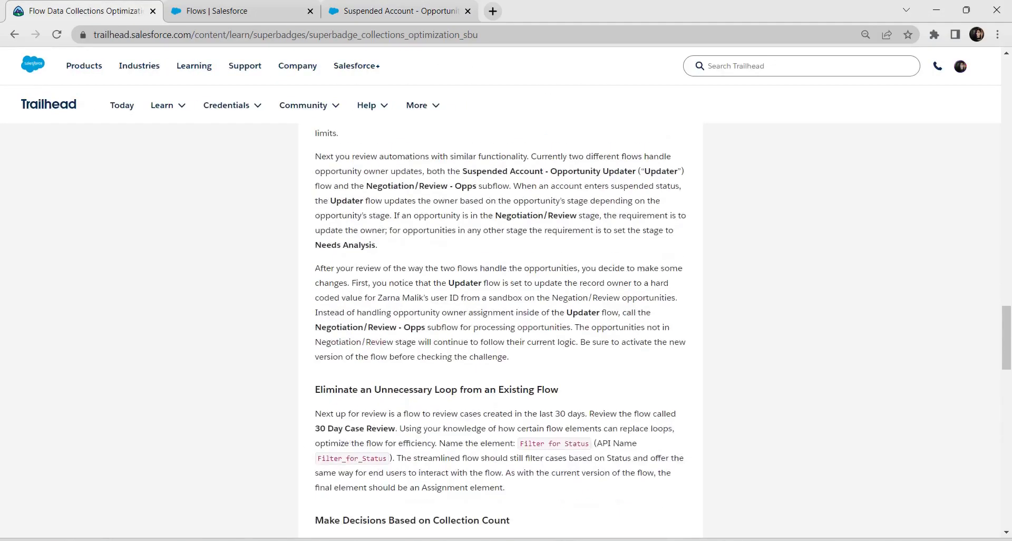
pyautogui.scroll(1, 501, 332)
pyautogui.scroll(-3, 500, 332)
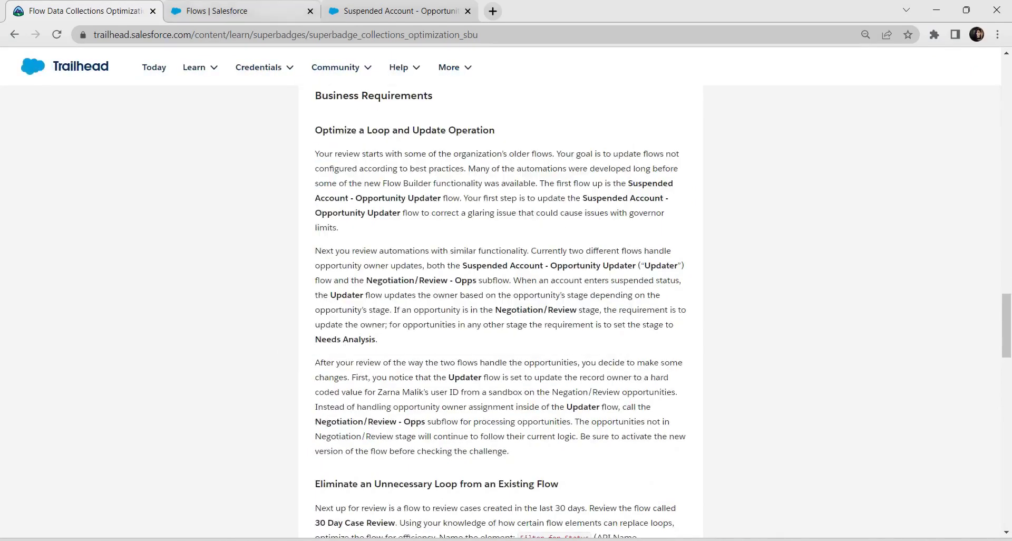
pyautogui.click(237, 11)
pyautogui.click(396, 11)
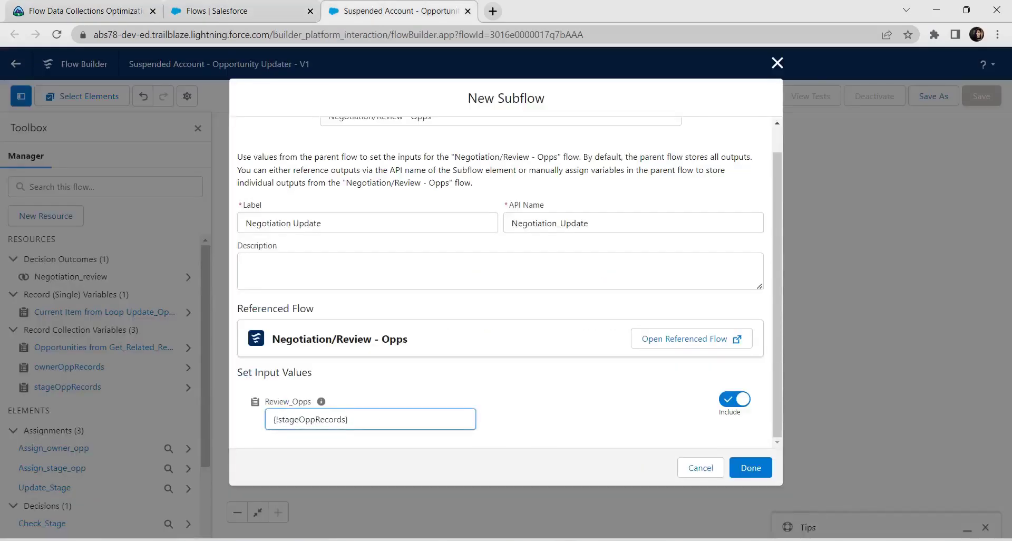
# - Set the subflow's Review_Opps input to the ownerOppRecords collection and finish the element
pyautogui.moveTo(348, 419); pyautogui.dragTo(274, 418)
pyautogui.press('BackSpace')
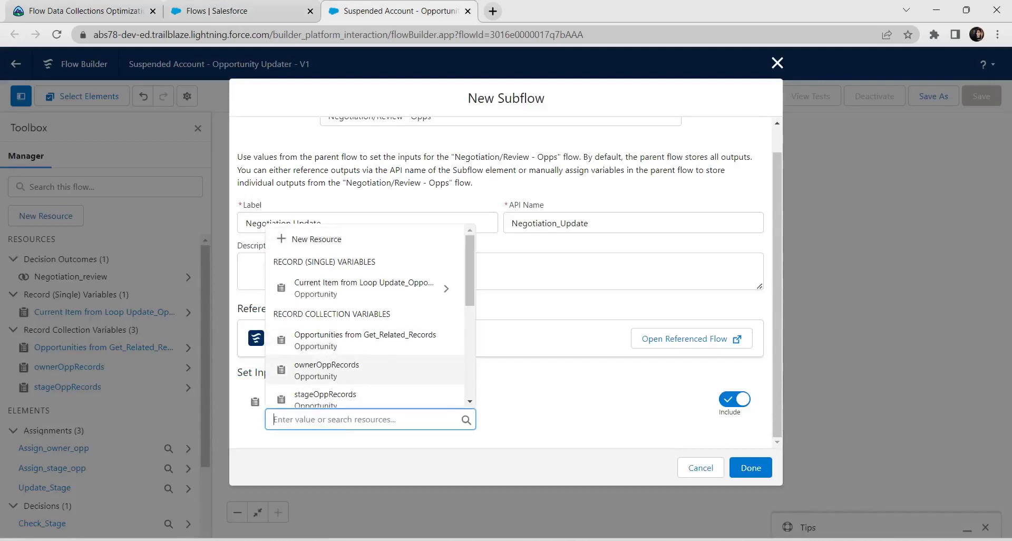
pyautogui.click(364, 369)
pyautogui.click(750, 467)
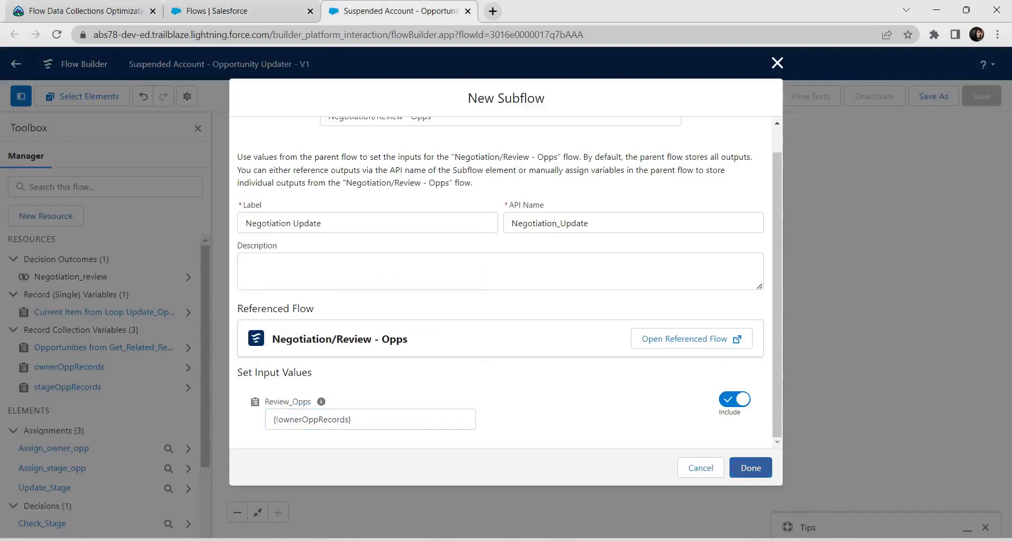
pyautogui.click(750, 468)
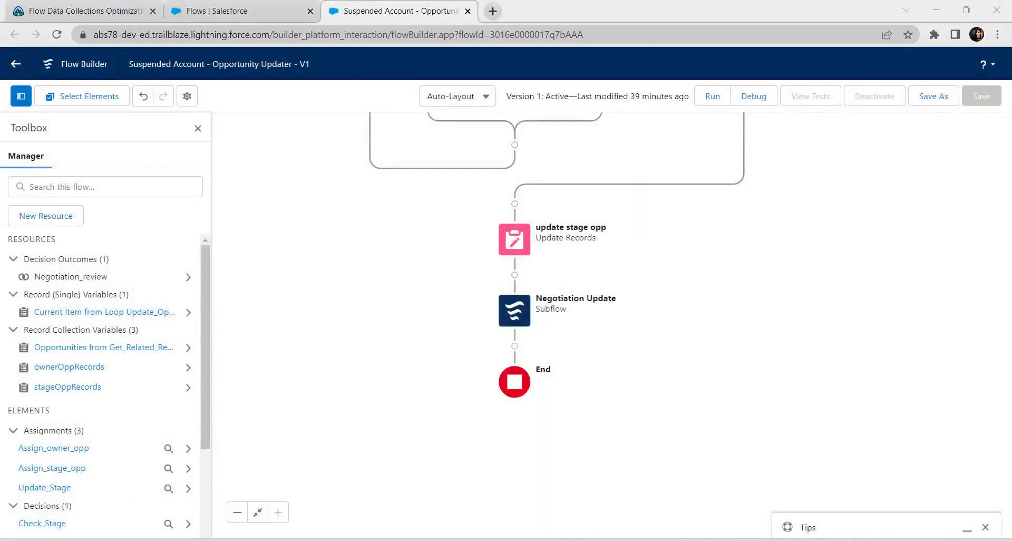
# - Save the flow as a new version and activate it
pyautogui.click(933, 96)
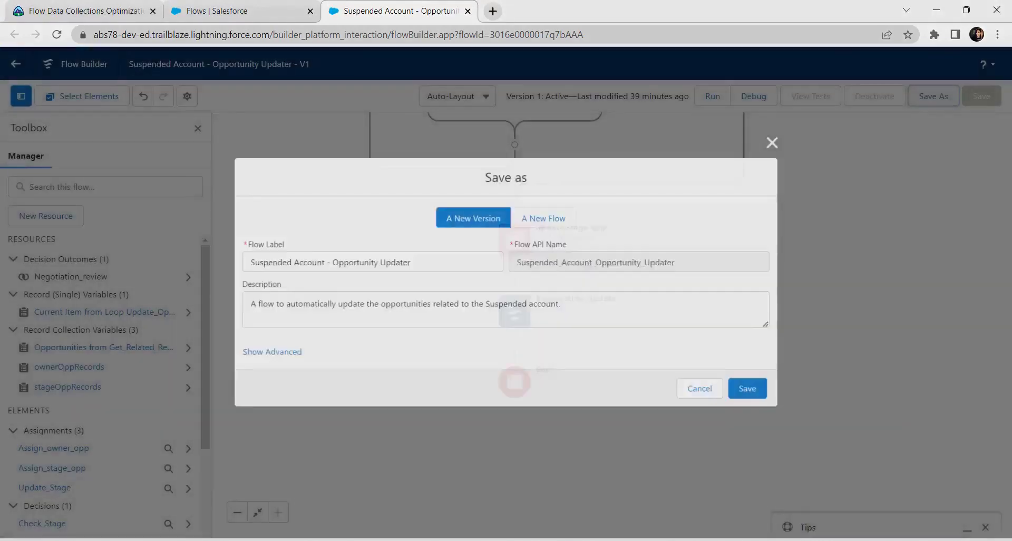
pyautogui.click(752, 390)
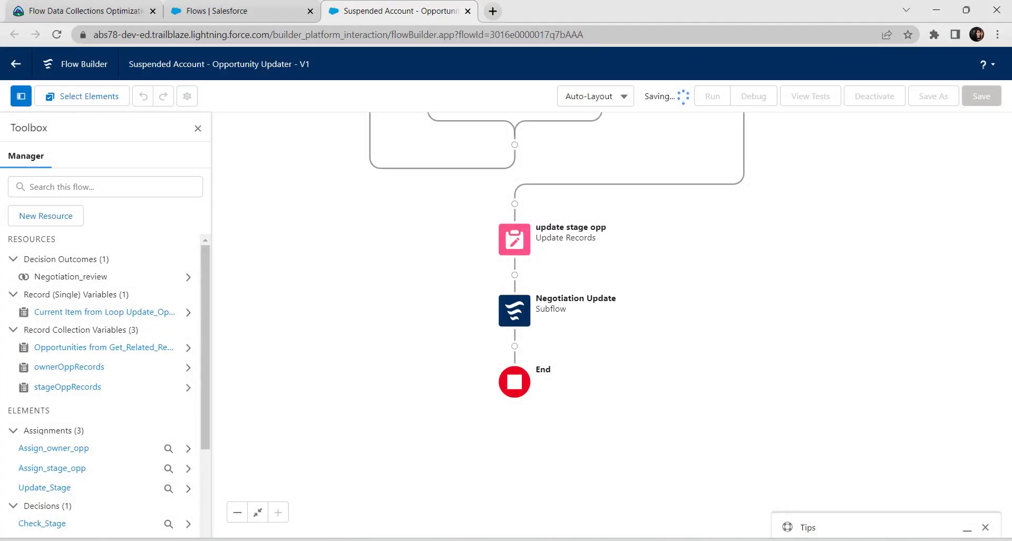
pyautogui.click(878, 96)
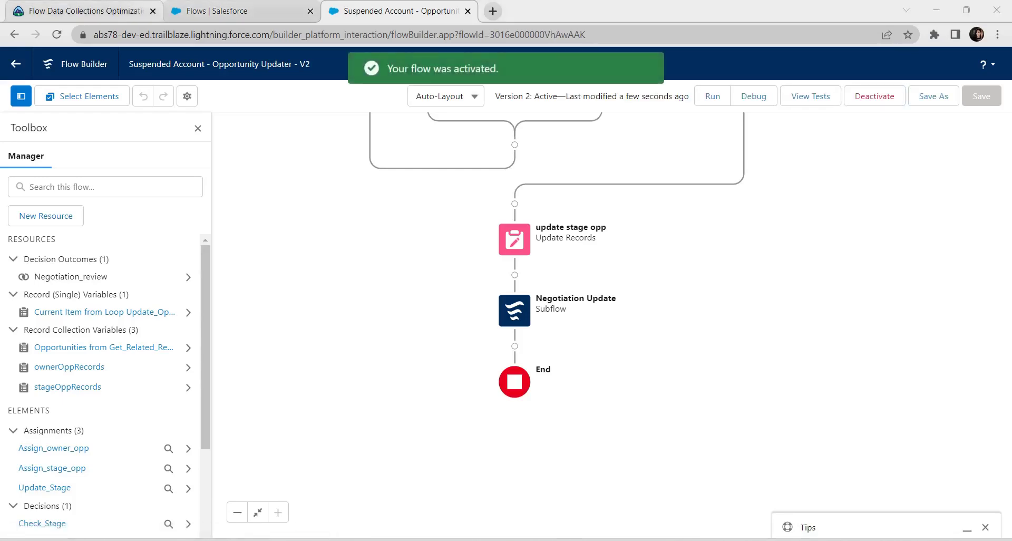
# - Switch to the Trailhead page and run the check for the Optimize a Loop and Update Operation challenge
pyautogui.click(84, 11)
pyautogui.scroll(-13, 501, 311)
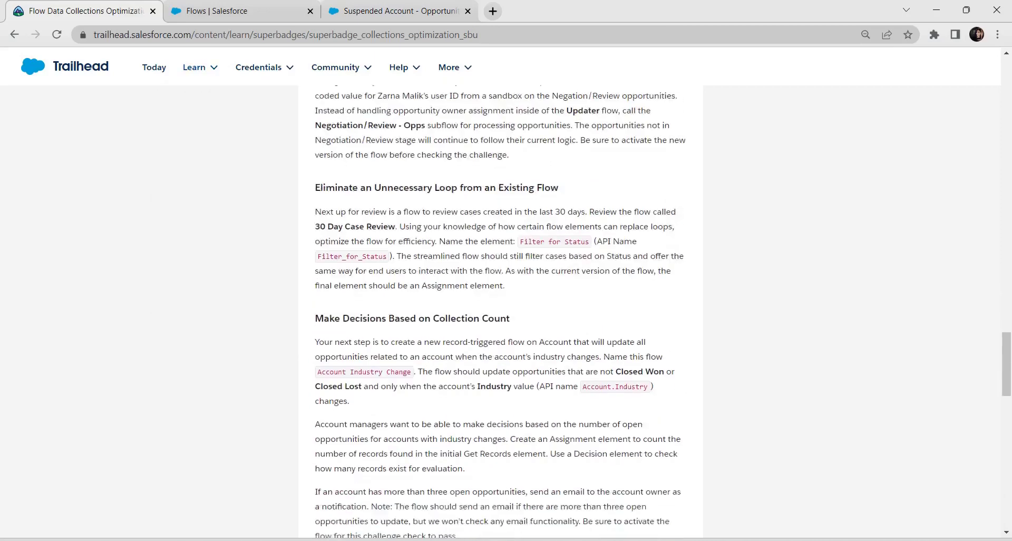
pyautogui.scroll(-3, 501, 317)
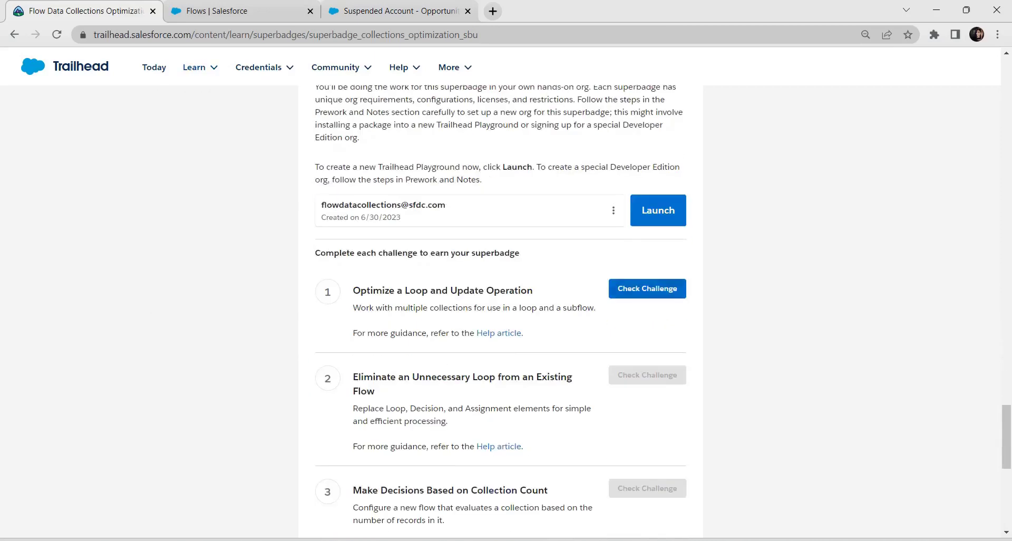
pyautogui.click(669, 288)
pyautogui.click(679, 333)
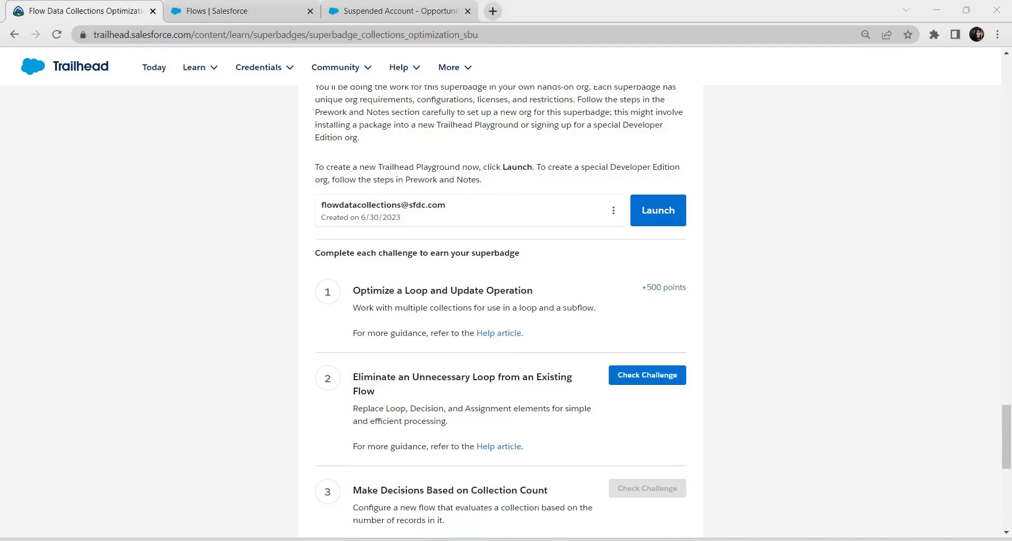
# - Return to the Flows list in Salesforce Setup and open the 30 Day Case Review flow
pyautogui.scroll(-2, 500, 311)
pyautogui.scroll(2, 500, 311)
pyautogui.click(237, 10)
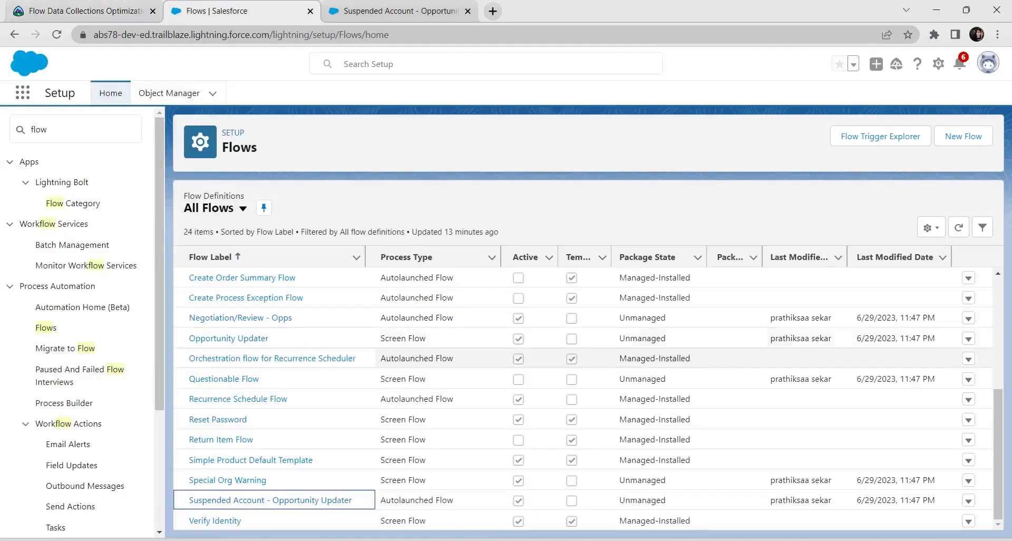
pyautogui.scroll(4, 422, 399)
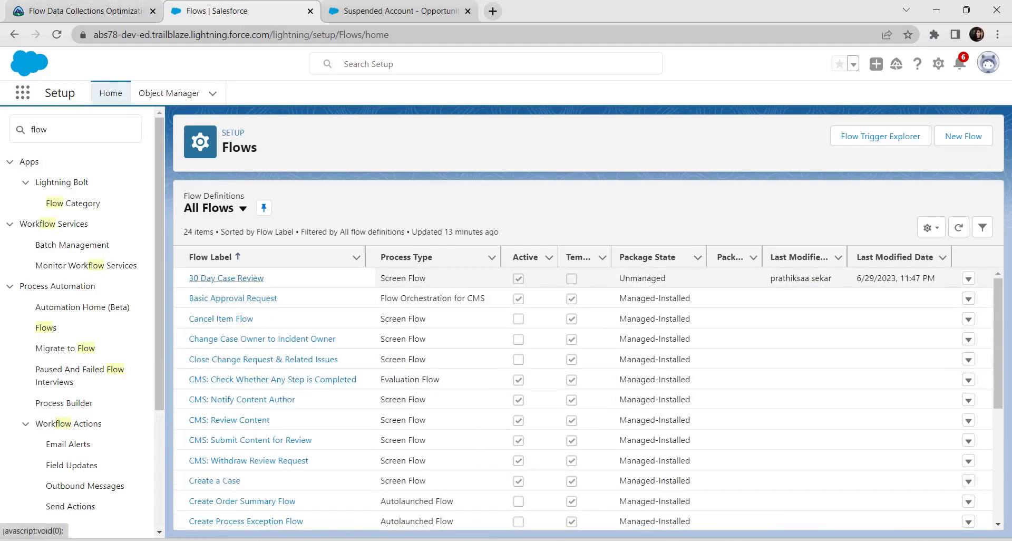
pyautogui.click(227, 278)
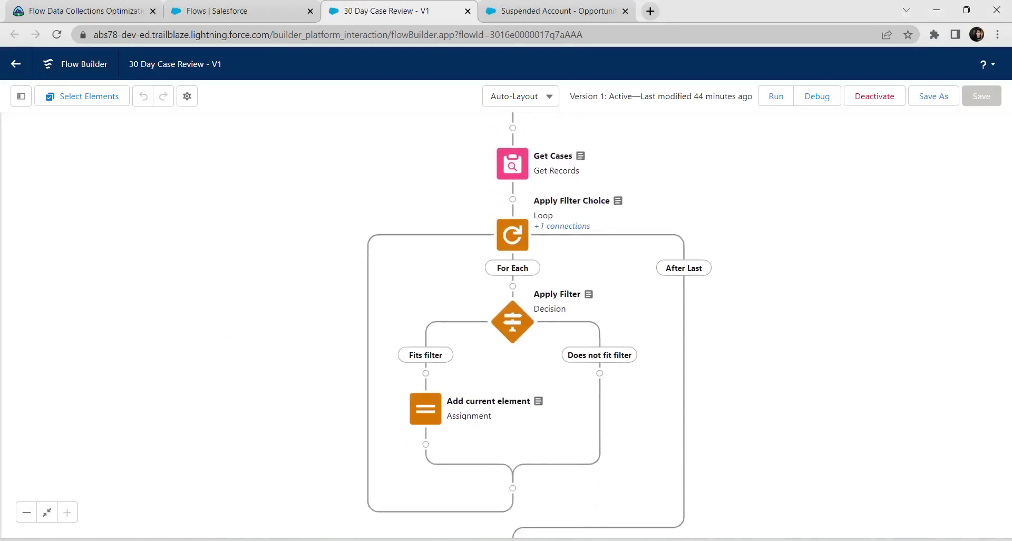
# - Switch the flow to Free-Form layout and spread out the Start, Get Cases and Apply Filter Choice elements on the canvas
pyautogui.click(520, 96)
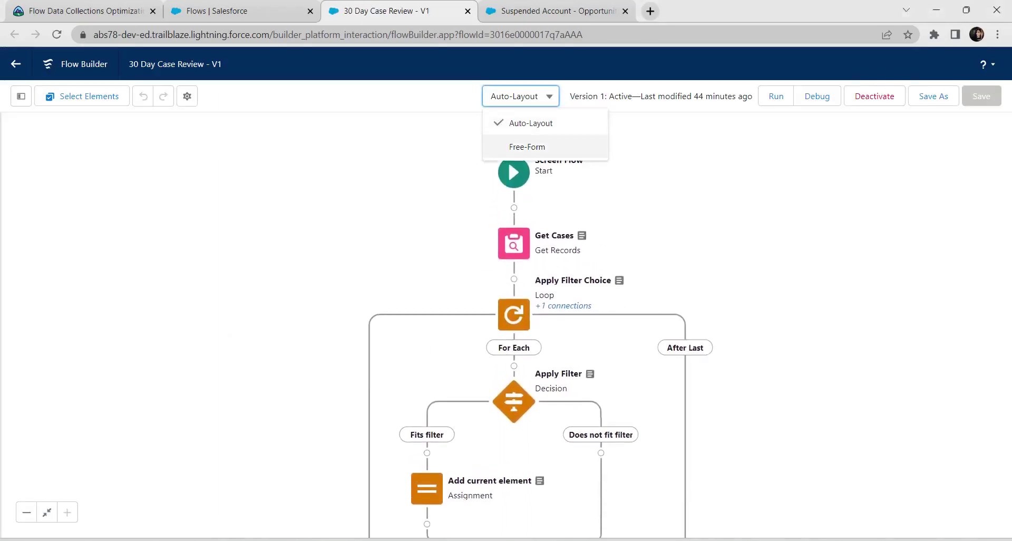
pyautogui.click(526, 146)
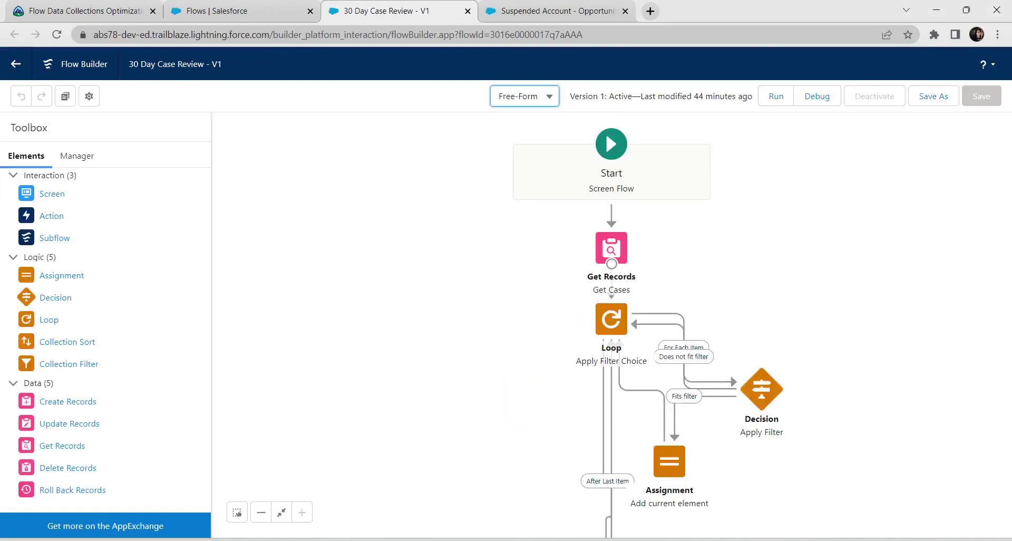
pyautogui.moveTo(611, 173); pyautogui.dragTo(370, 179)
pyautogui.moveTo(593, 262); pyautogui.dragTo(444, 326)
pyautogui.moveTo(612, 319); pyautogui.dragTo(597, 249)
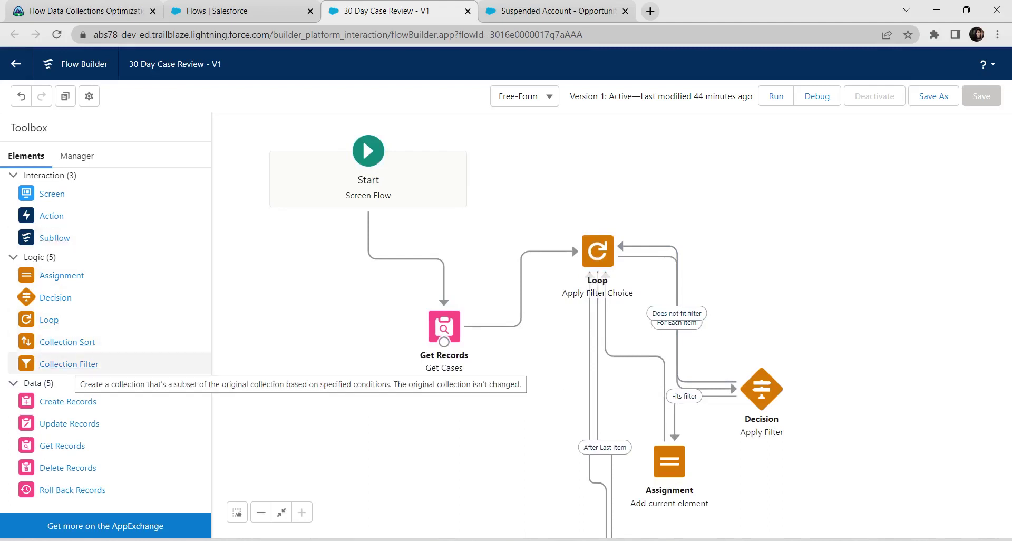
# - Add a Collection Filter element above the loop and label it Filter for Status, copying the name from the Trailhead requirements
pyautogui.moveTo(69, 364); pyautogui.dragTo(622, 167)
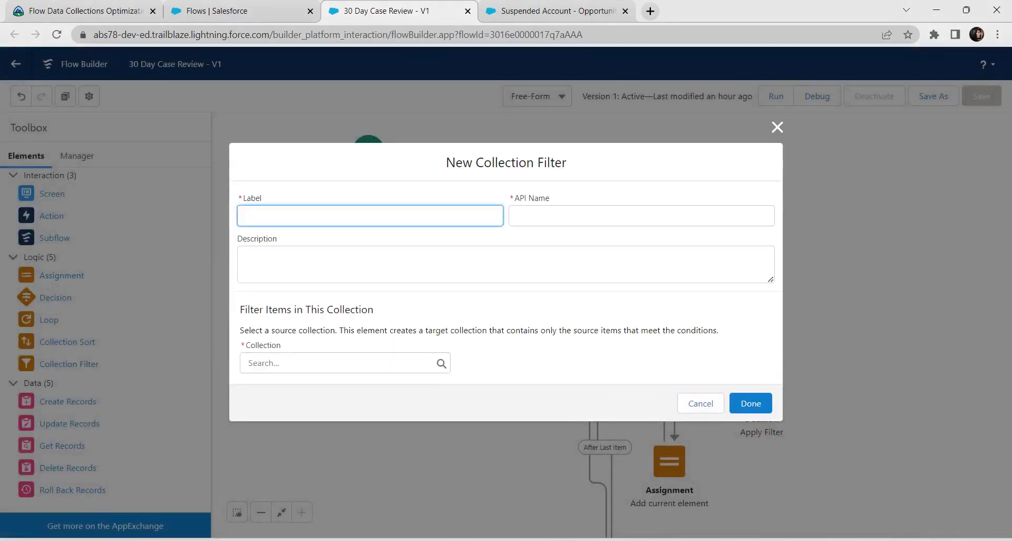
pyautogui.click(79, 10)
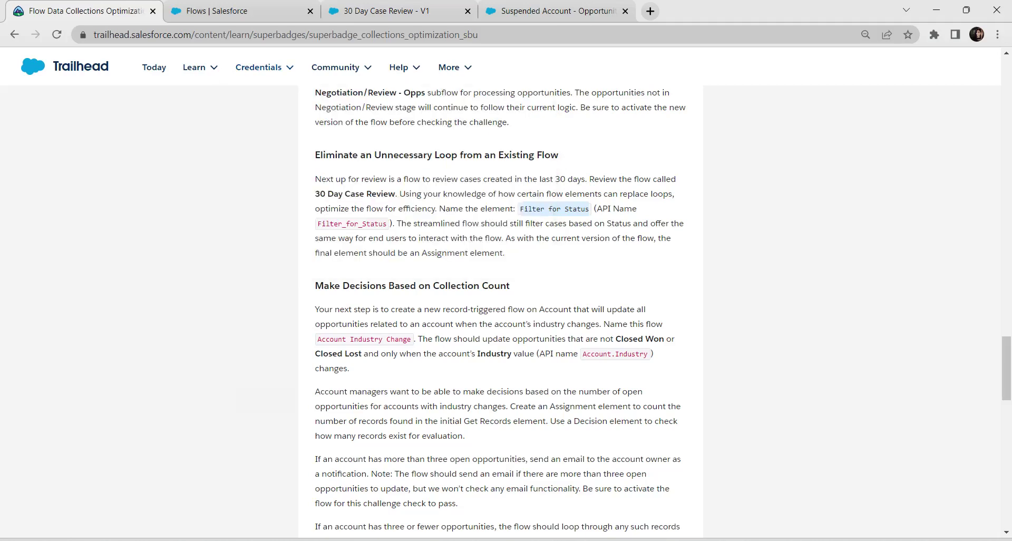
pyautogui.click(554, 209)
pyautogui.hotkey('ctrl', 'c')
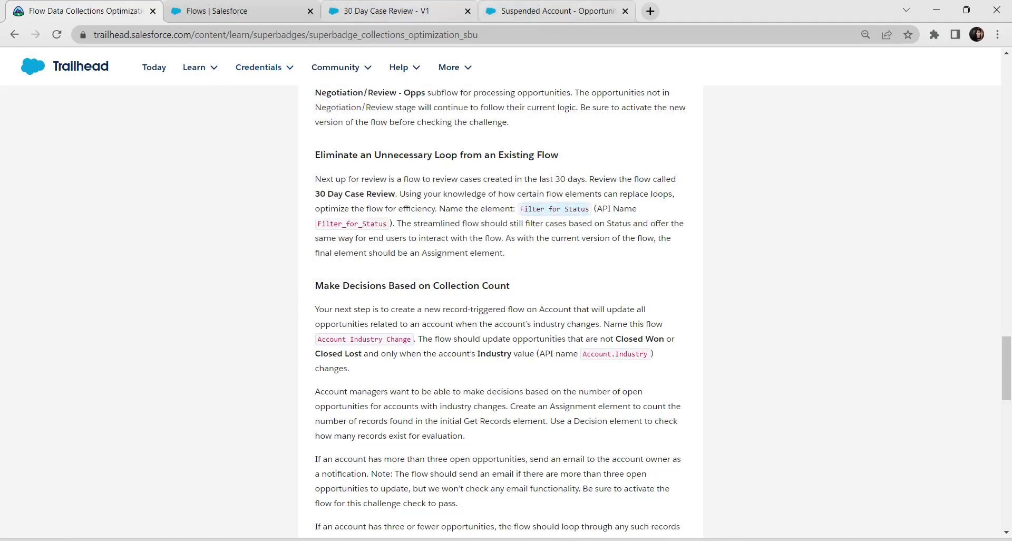
pyautogui.click(379, 11)
pyautogui.hotkey('ctrl', 'v')
pyautogui.click(245, 264)
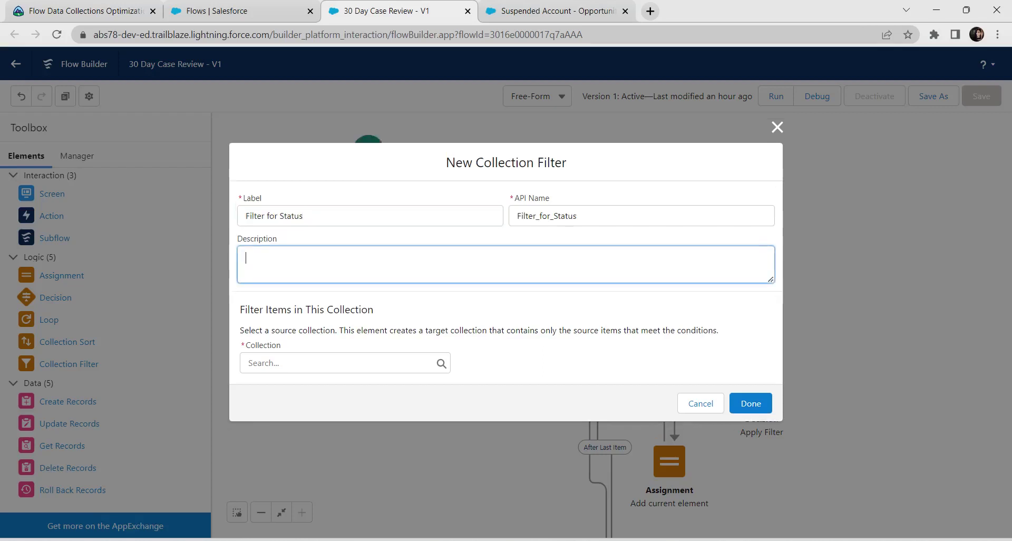
pyautogui.hotkey('alt', 'Tab')
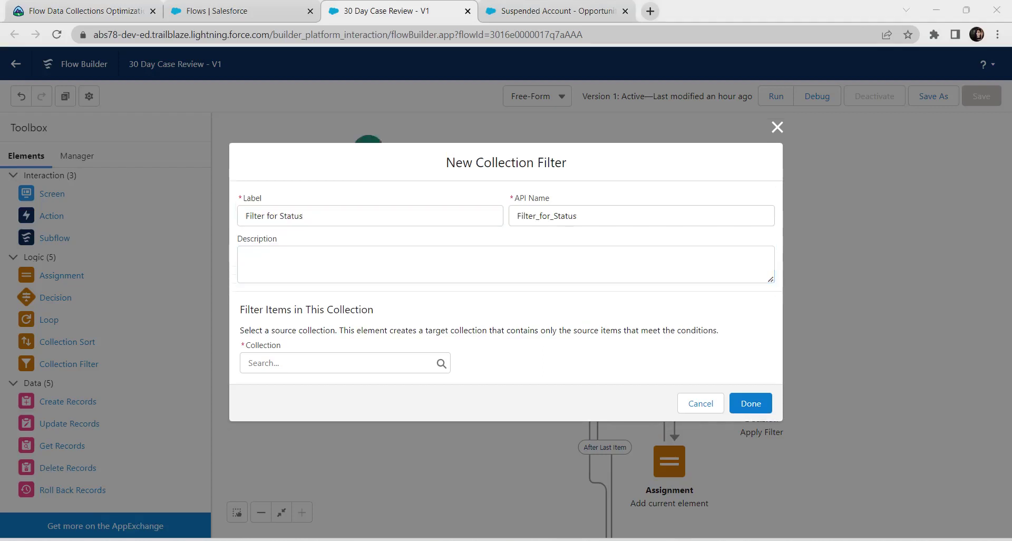
# - Set the collection filter's source collection to Cases from Get_Cases
pyautogui.click(344, 363)
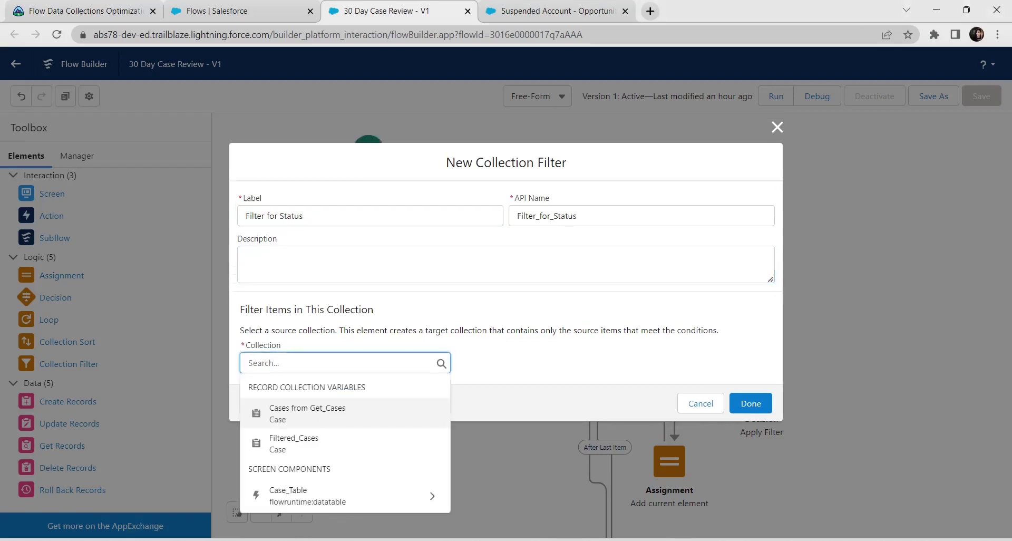
pyautogui.write('c')
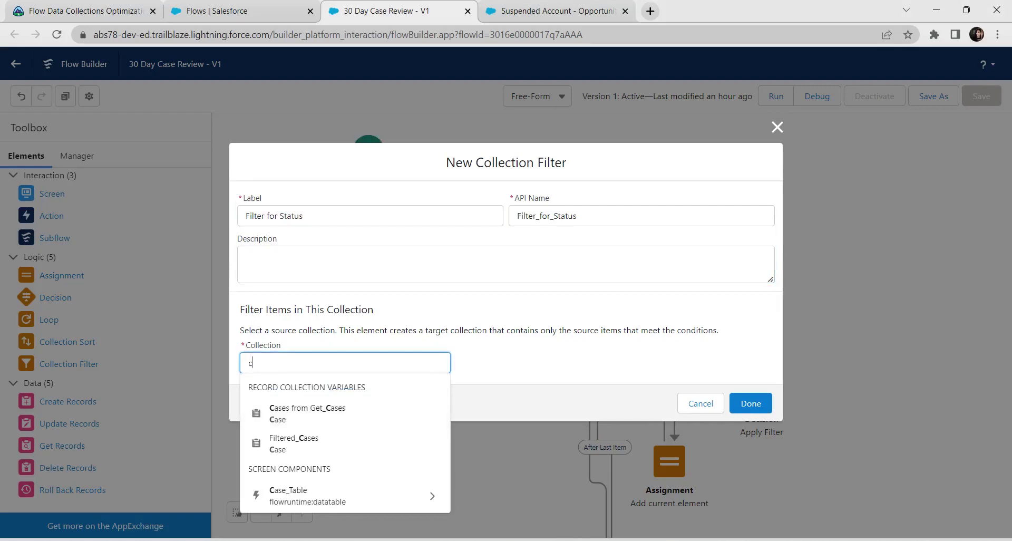
pyautogui.click(307, 412)
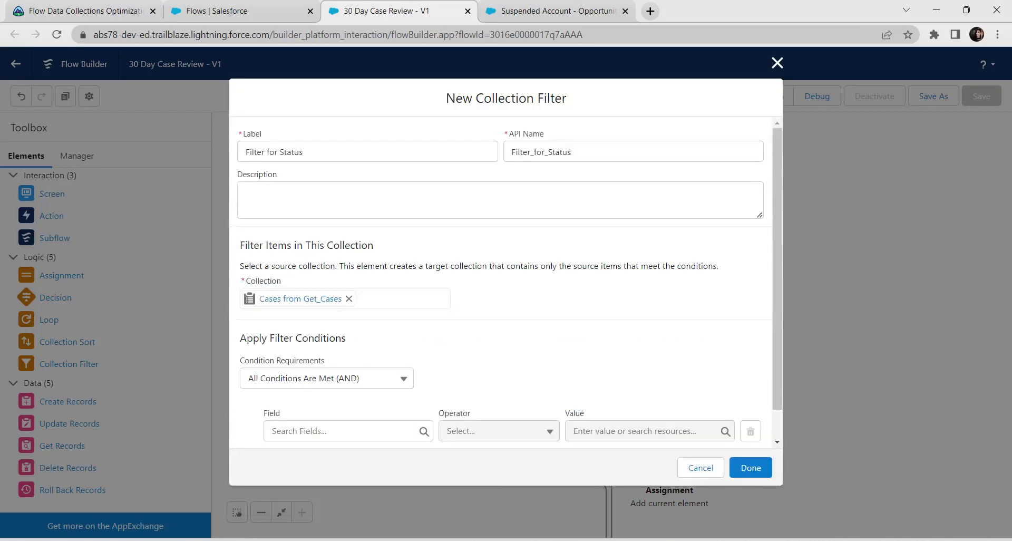
# - Set the filter condition to Status Equals the Current_Filter variable and finish the Collection Filter element
pyautogui.click(341, 431)
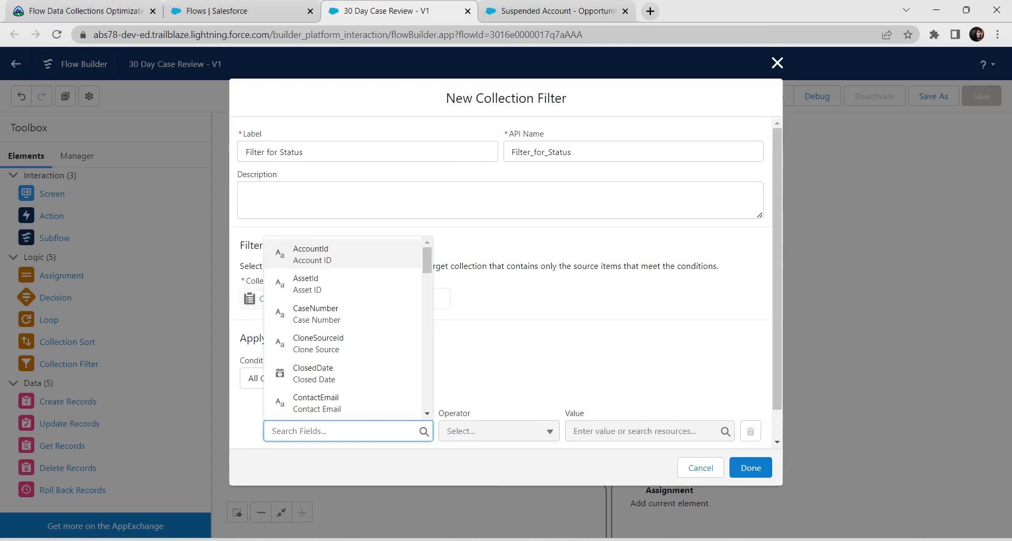
pyautogui.write('sta')
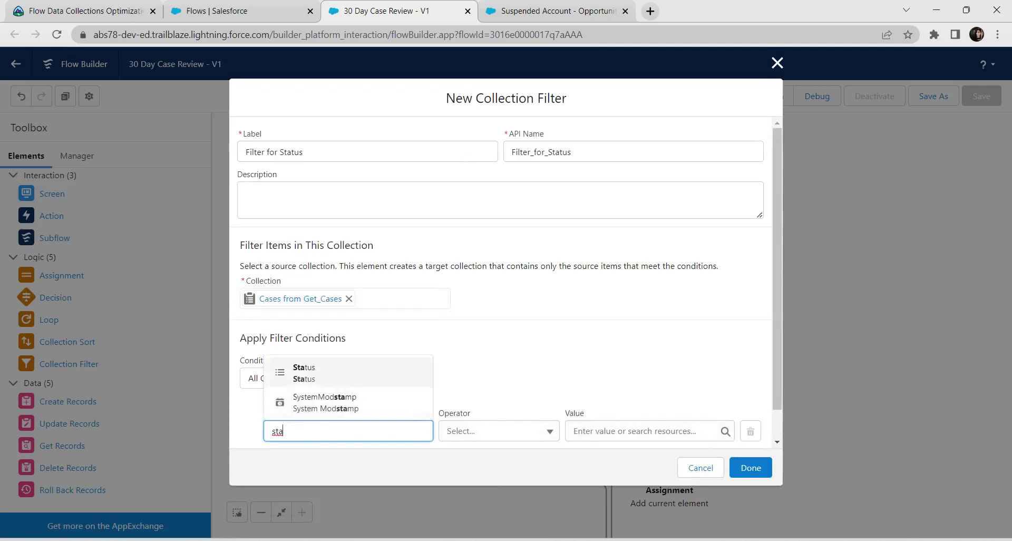
pyautogui.click(347, 372)
pyautogui.click(498, 430)
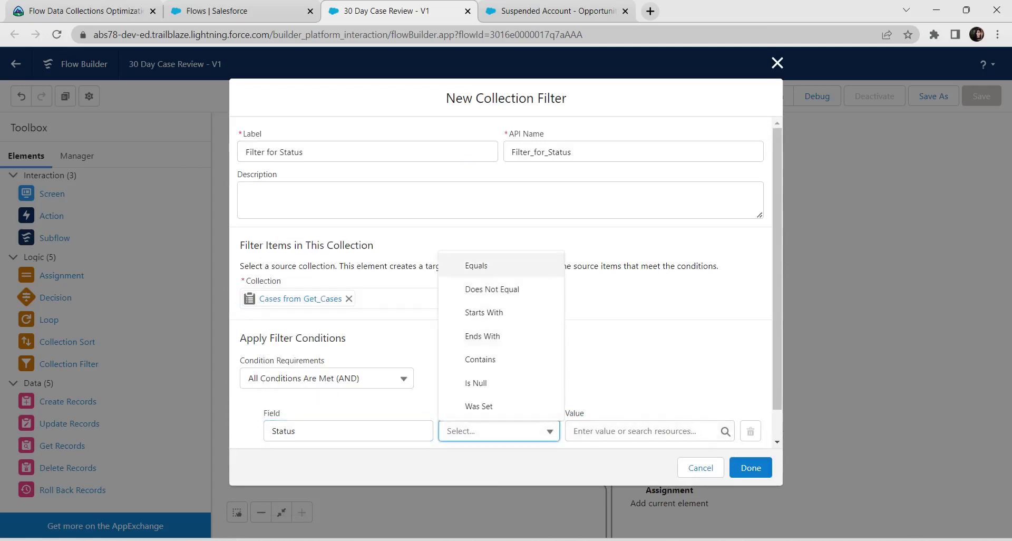
pyautogui.click(476, 265)
pyautogui.click(643, 430)
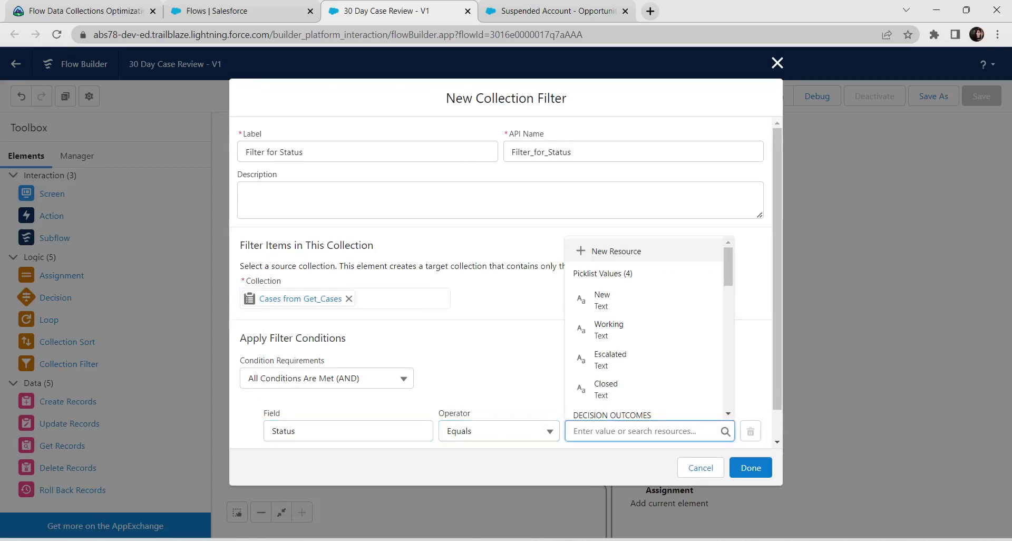
pyautogui.scroll(-5, 643, 359)
pyautogui.scroll(-5, 643, 327)
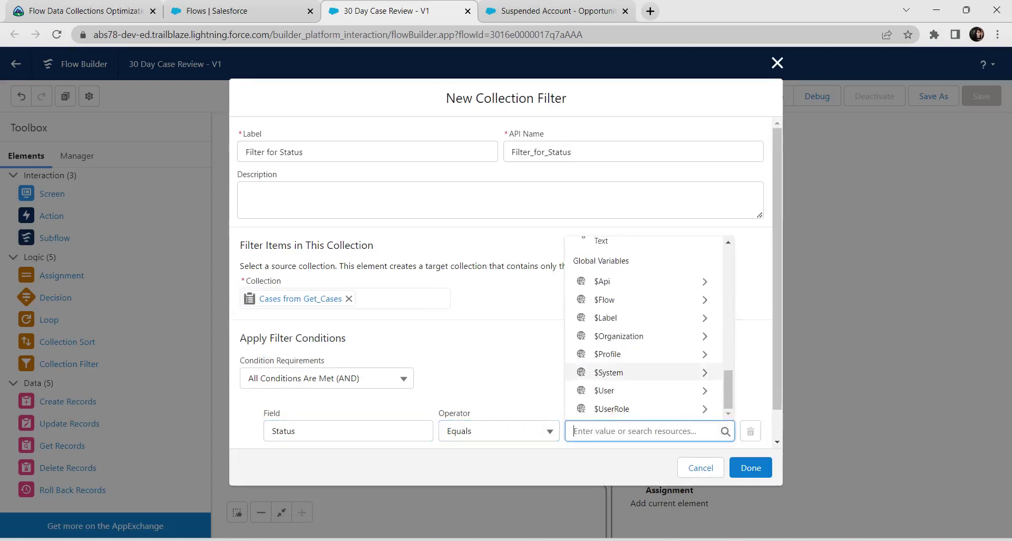
pyautogui.scroll(3, 643, 326)
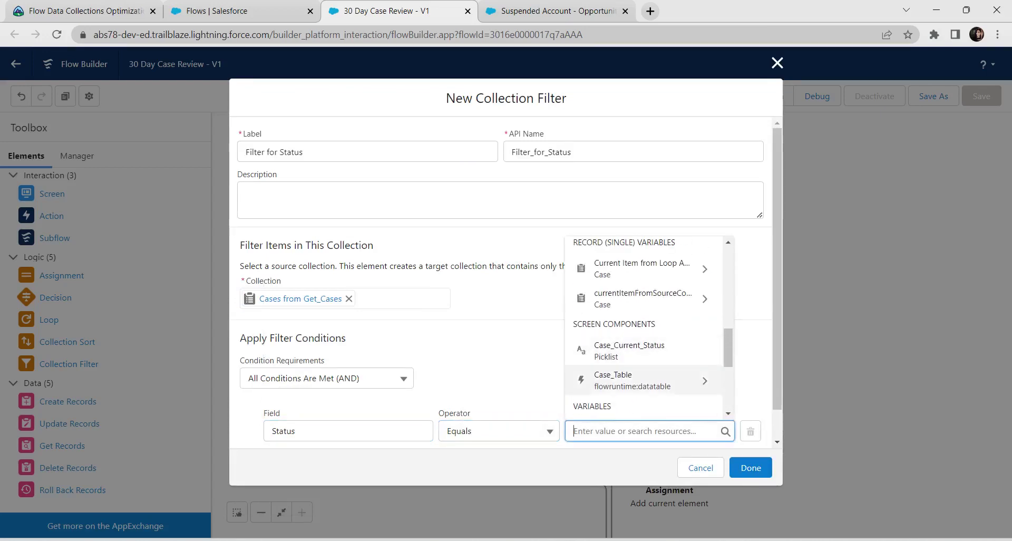
pyautogui.write('curre')
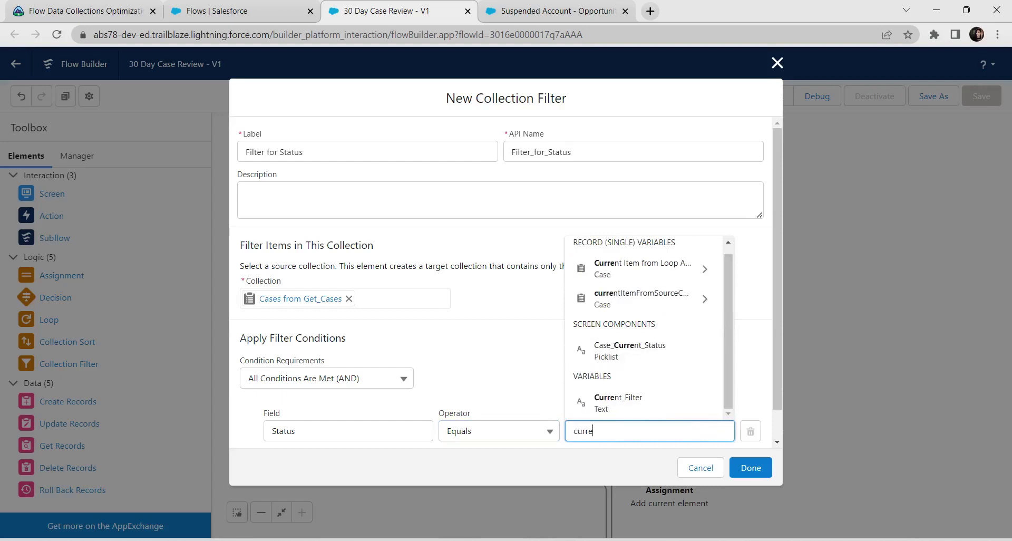
pyautogui.click(618, 402)
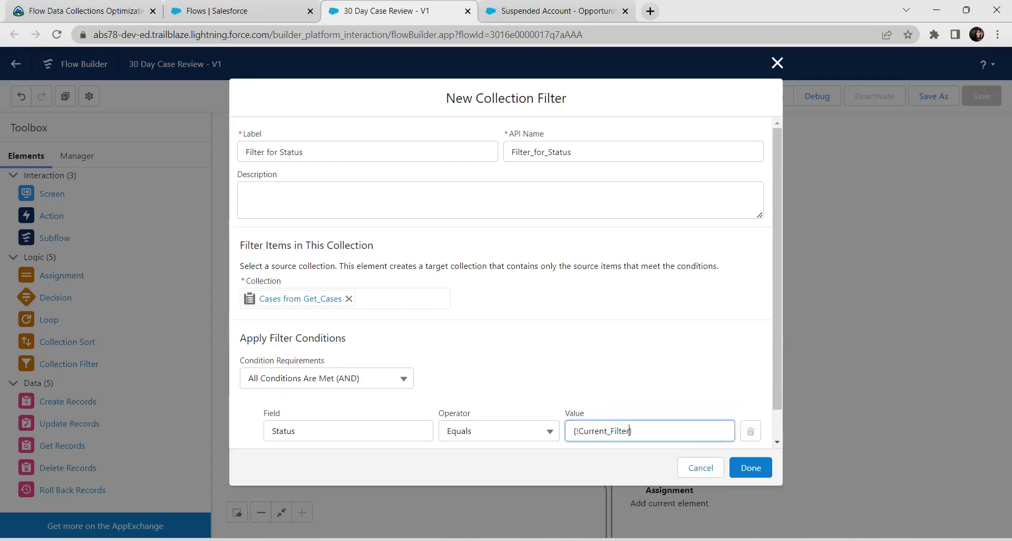
pyautogui.press('Tab')
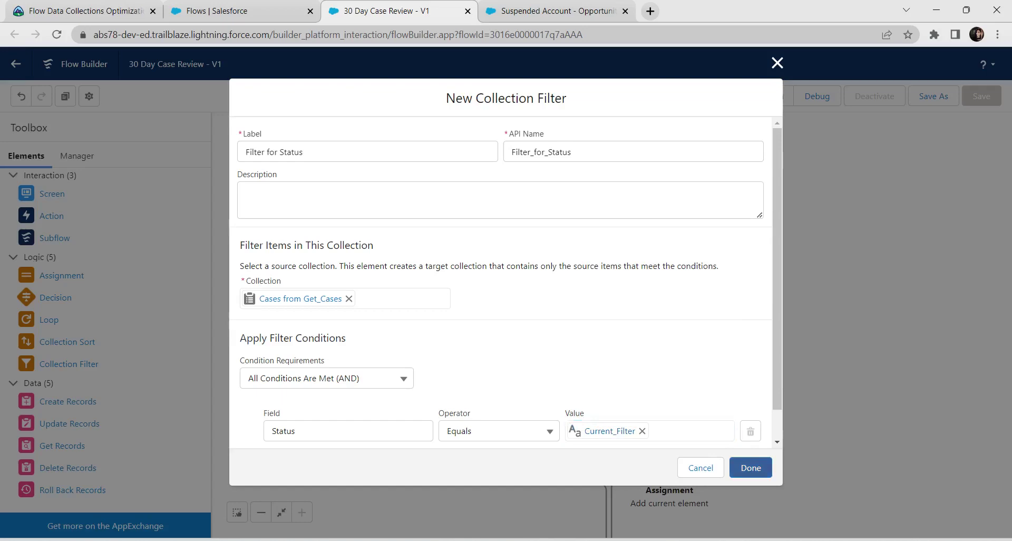
pyautogui.click(751, 467)
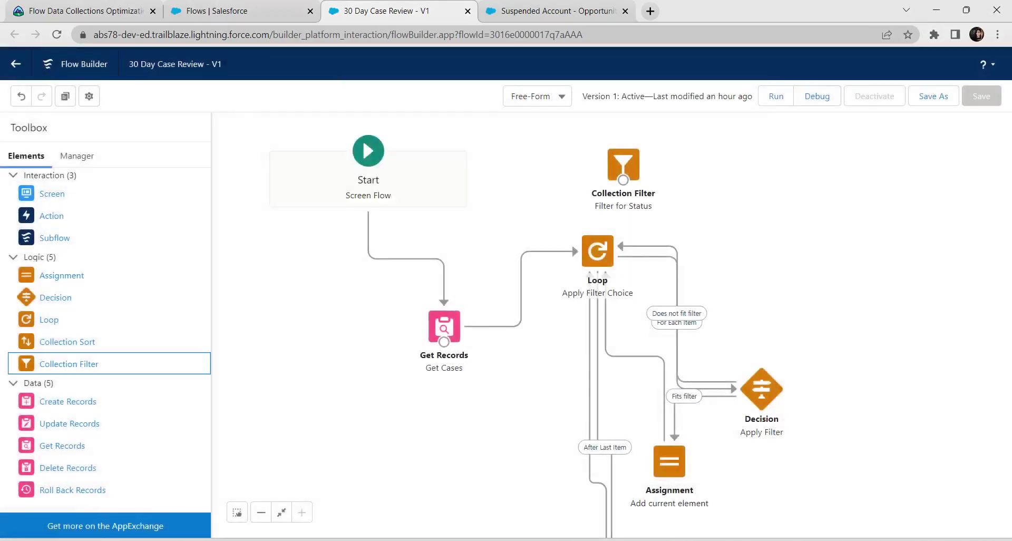
# - Move the Add current element assignment beside the collection filter and delete its connectors to the loop and from the decision
pyautogui.moveTo(670, 461); pyautogui.dragTo(765, 167)
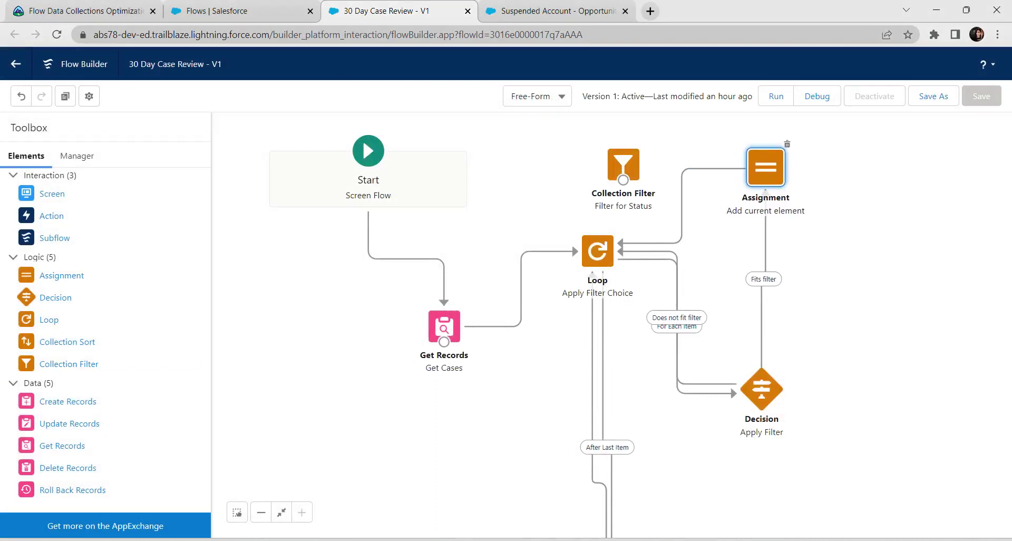
pyautogui.click(682, 210)
pyautogui.press('Delete')
pyautogui.click(761, 327)
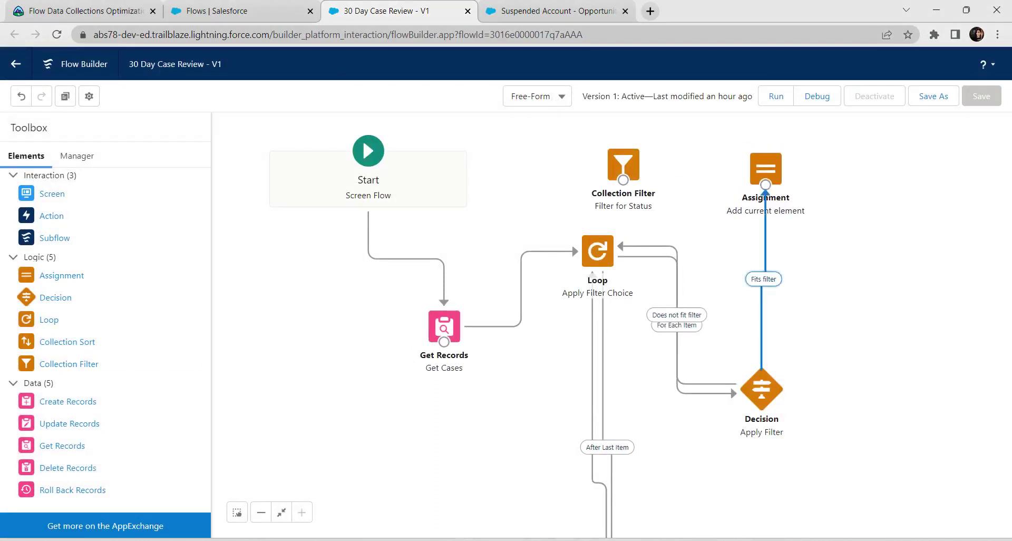
pyautogui.press('Delete')
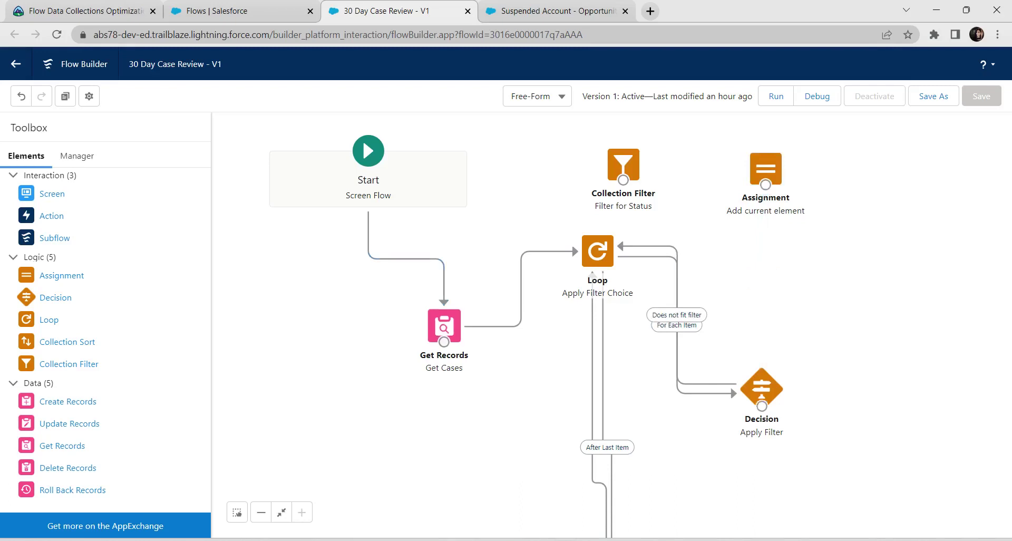
# - Move Get Cases beside the collection filter and reconnect it from the loop to Filter for Status
pyautogui.moveTo(443, 325); pyautogui.dragTo(548, 172)
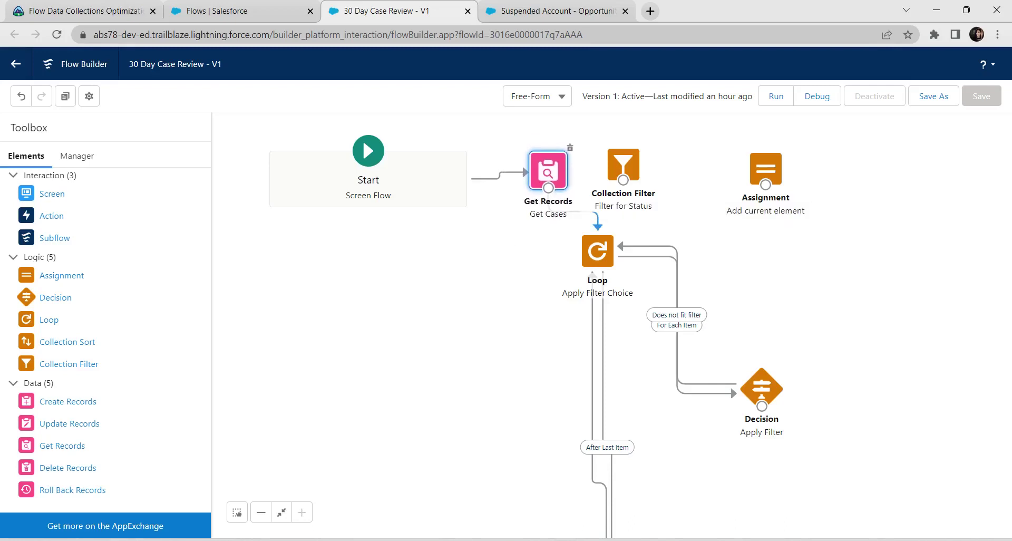
pyautogui.click(597, 219)
pyautogui.press('Delete')
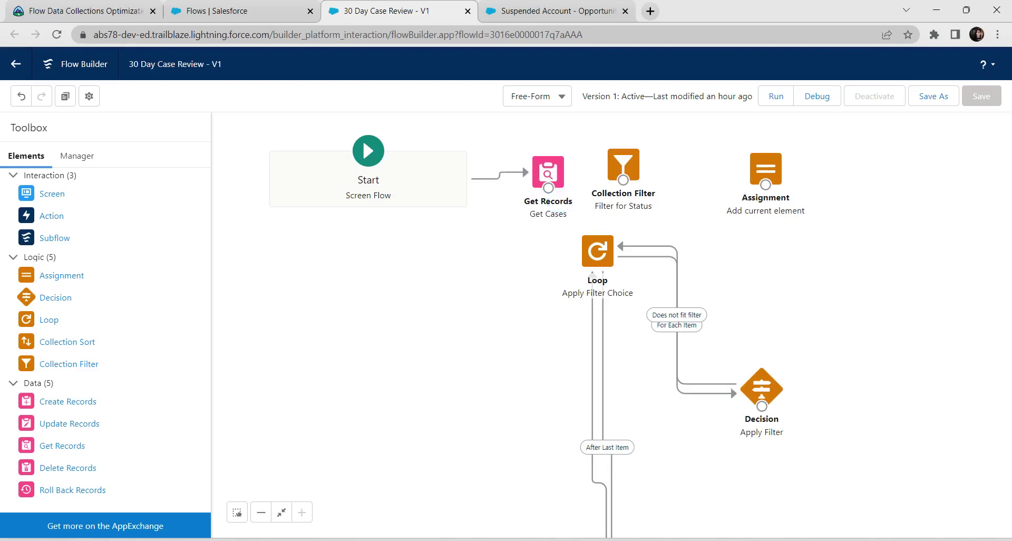
pyautogui.moveTo(548, 188); pyautogui.dragTo(622, 174)
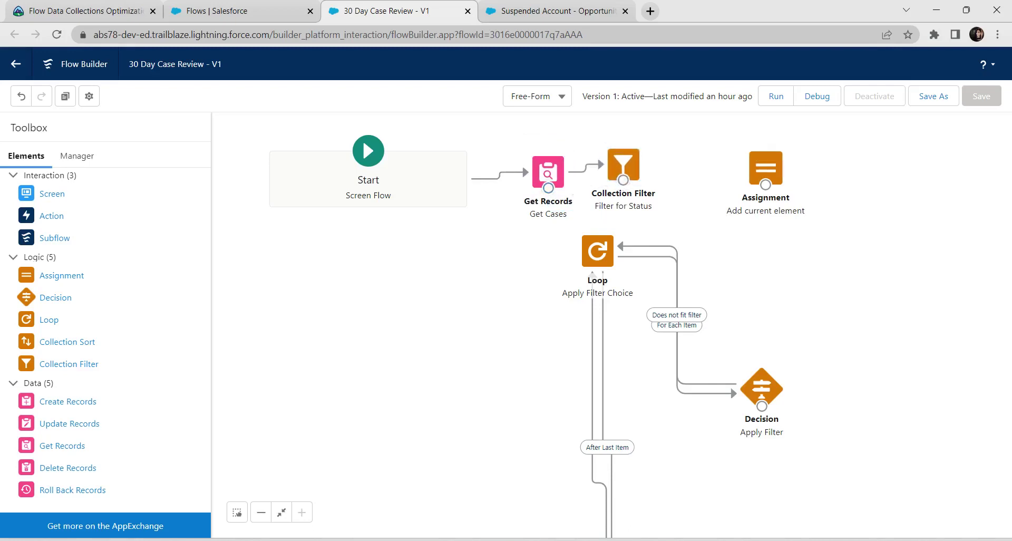
# - Change the Add current element assignment so that Filtered_Cases Equals Cases from Filter_for_Status
pyautogui.doubleClick(765, 168)
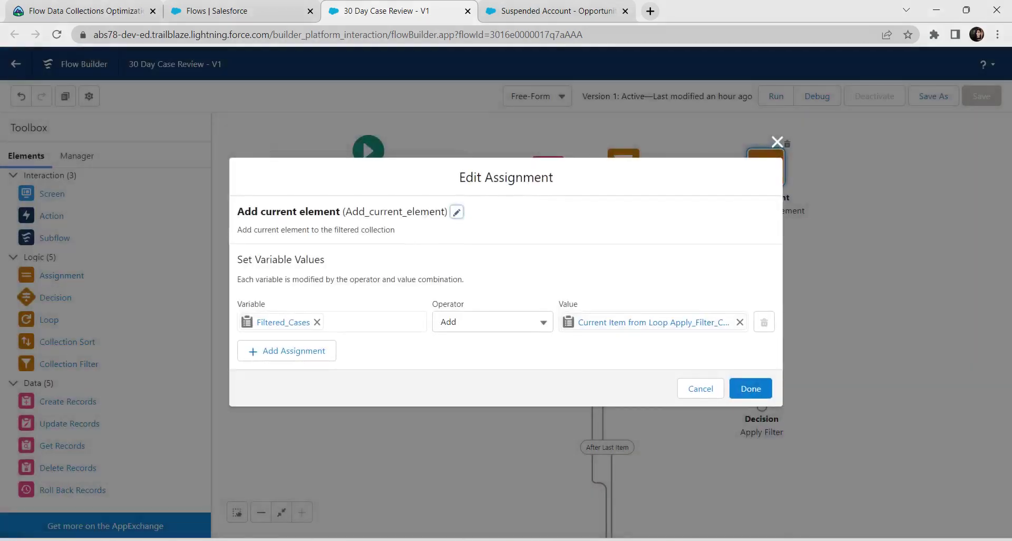
pyautogui.click(493, 322)
pyautogui.click(464, 345)
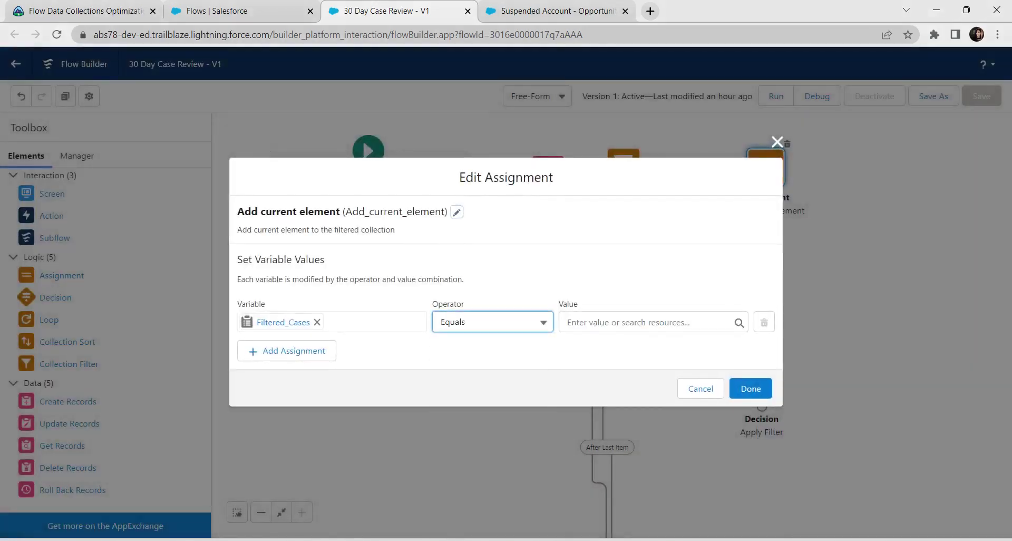
pyautogui.click(652, 322)
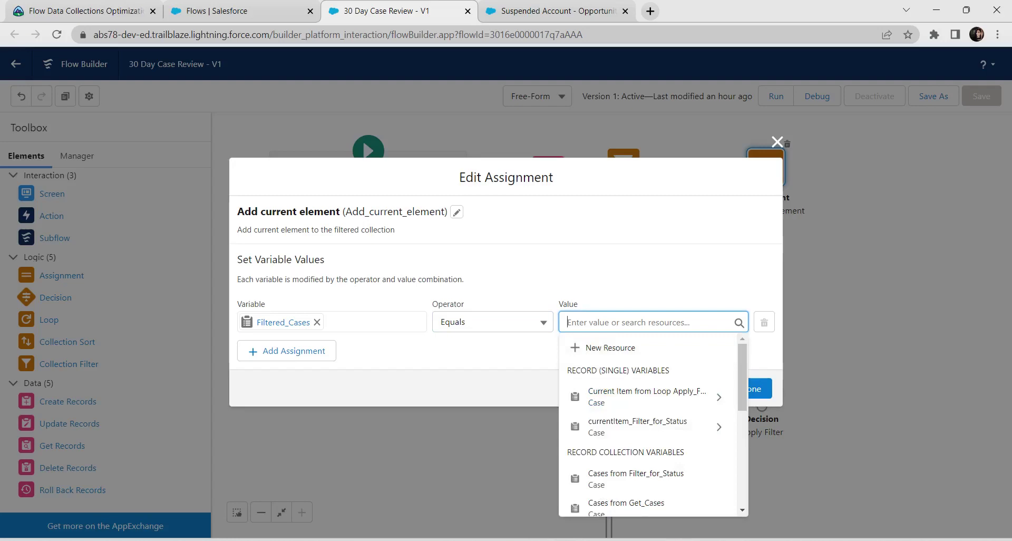
pyautogui.click(653, 321)
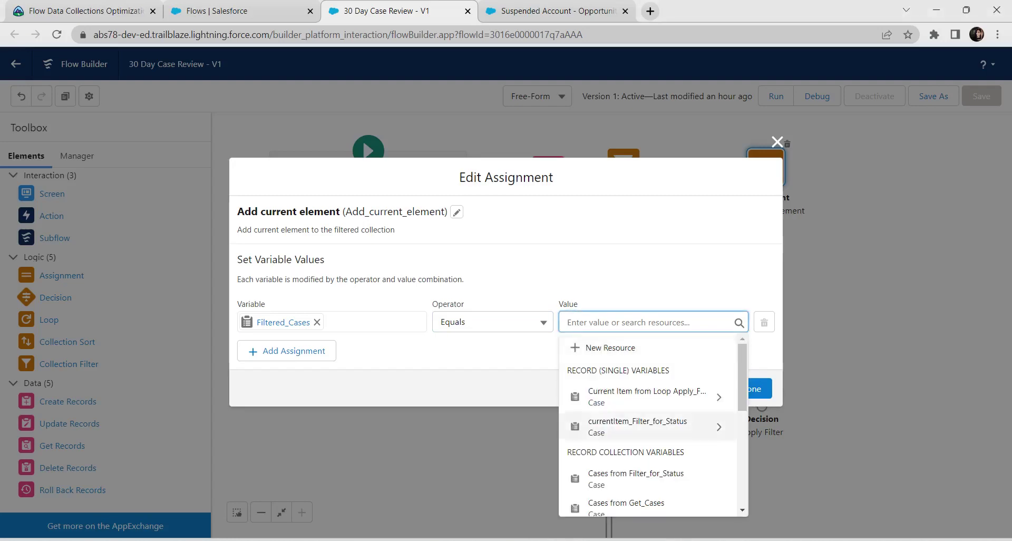
pyautogui.click(636, 478)
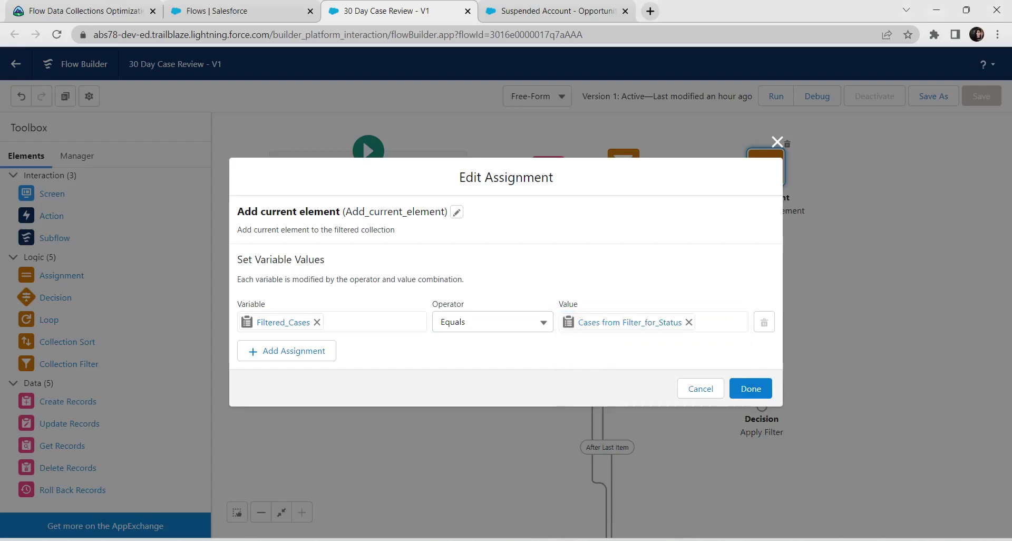
# - Finish editing the Add current element assignment and check on the Trailhead page which final element the 30 Day Case Review challenge requires
pyautogui.click(751, 388)
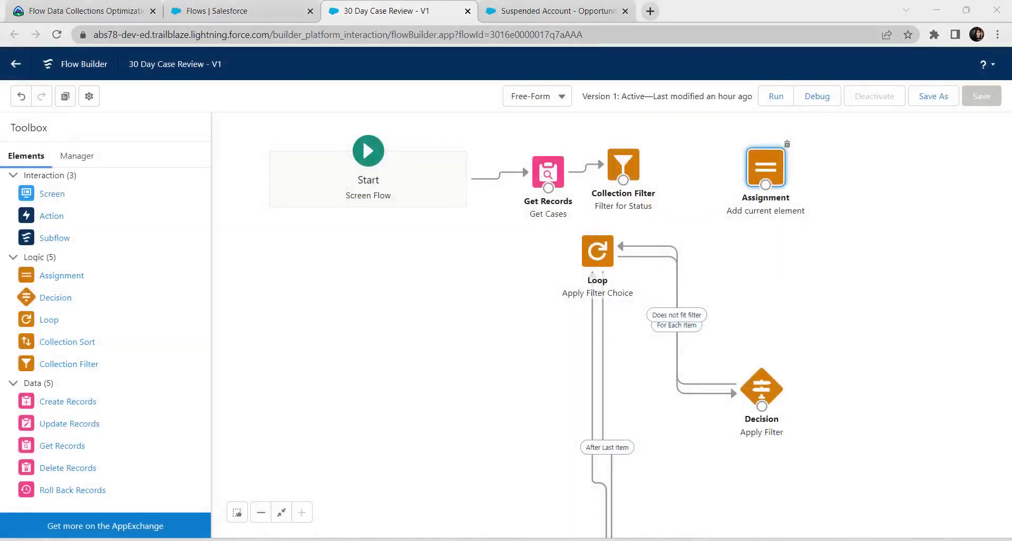
pyautogui.click(84, 11)
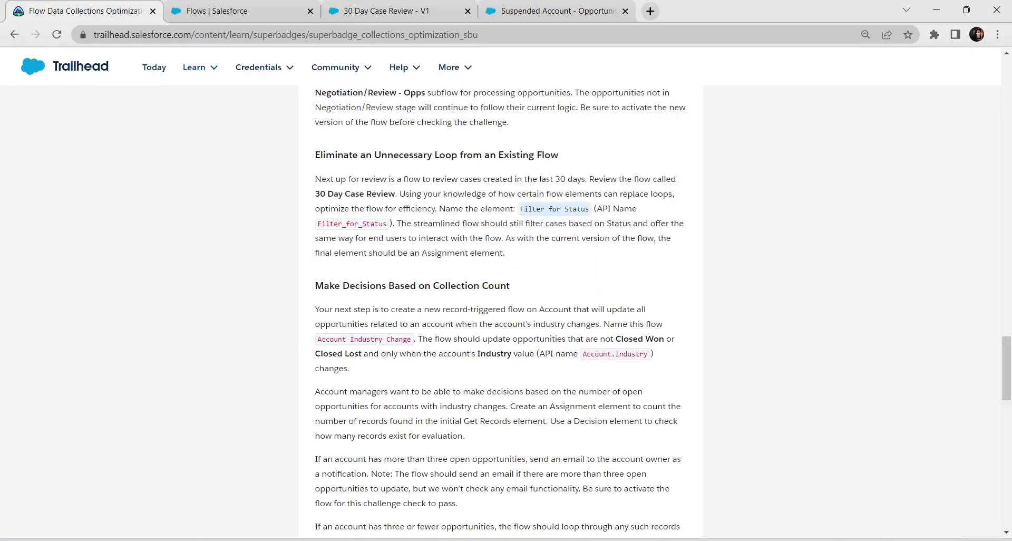
pyautogui.moveTo(422, 253); pyautogui.dragTo(504, 253)
pyautogui.hotkey('ctrl', '3')
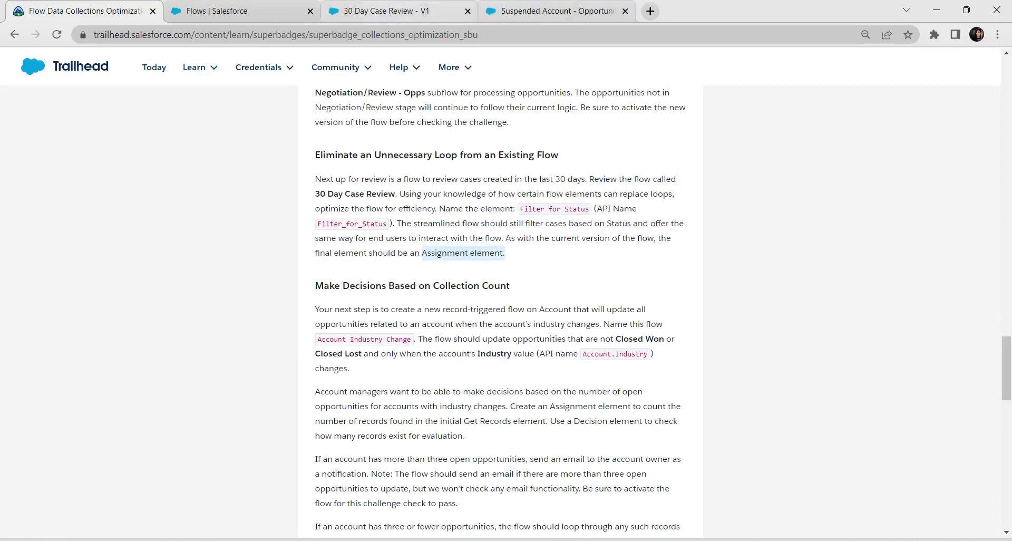
# - Try to delete the Apply Filter Choice loop from the flow
pyautogui.click(598, 249)
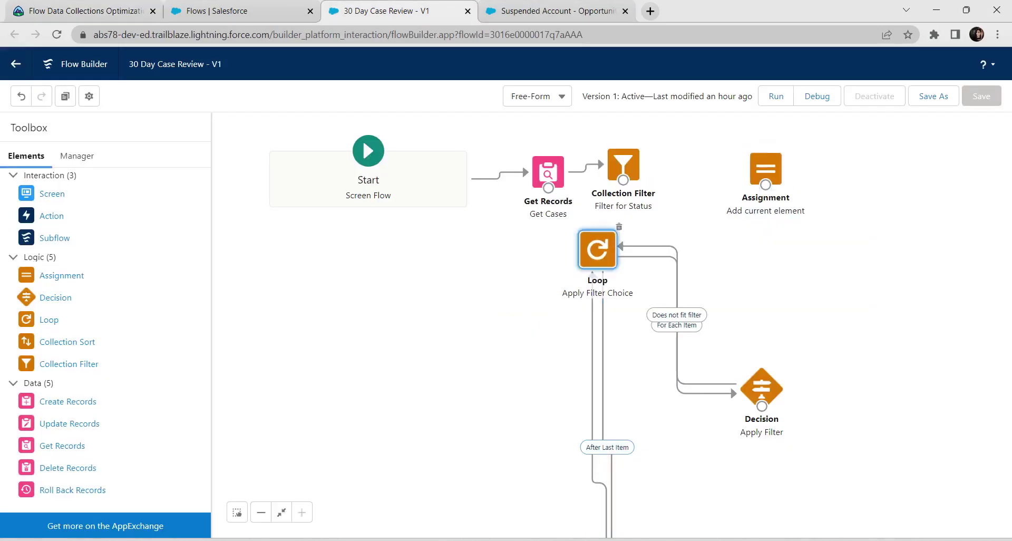
pyautogui.click(619, 226)
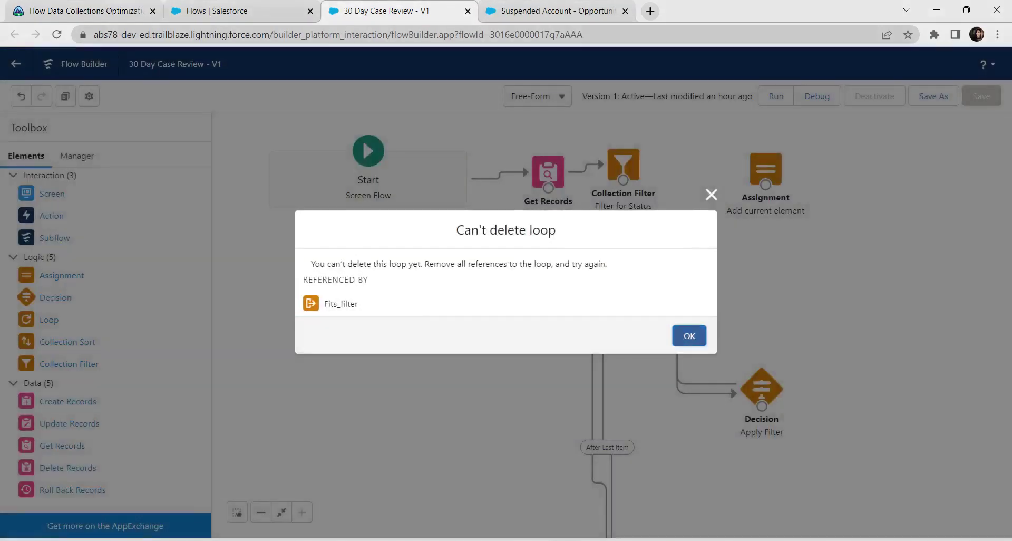
pyautogui.press('Return')
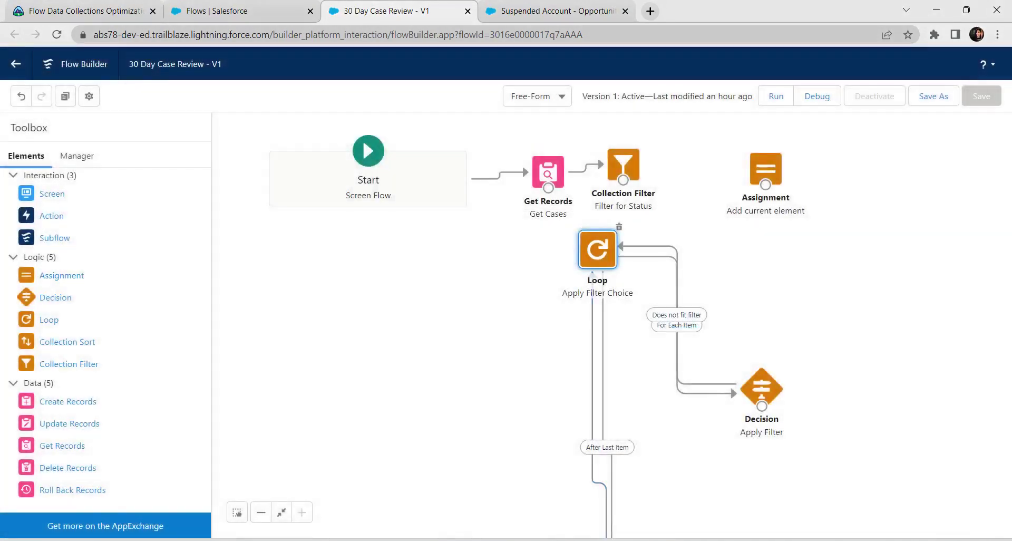
# - Connect Filter for Status to the Add current element assignment and move Update Filter and Case View up beneath the loop
pyautogui.moveTo(623, 165); pyautogui.dragTo(766, 169)
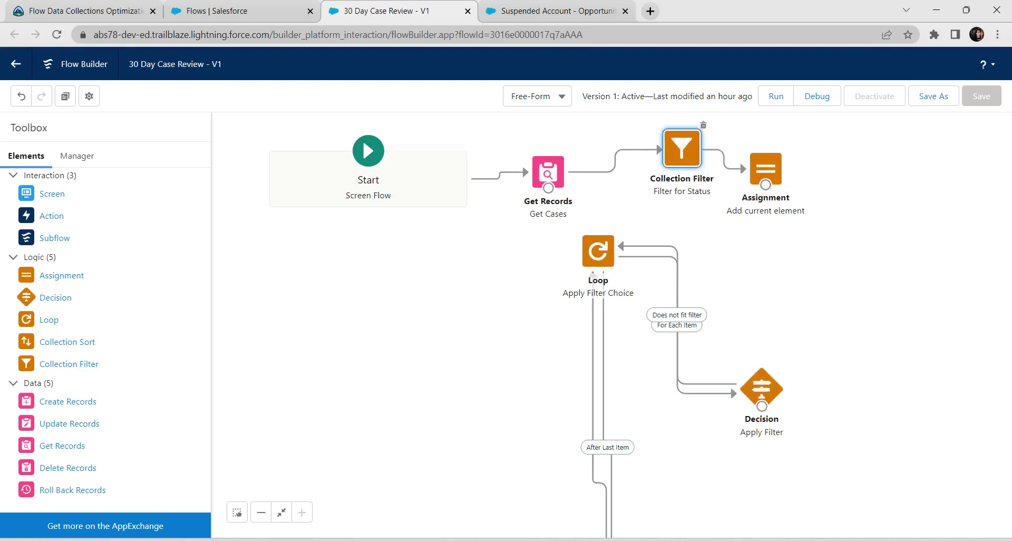
pyautogui.moveTo(637, 447); pyautogui.dragTo(587, 203)
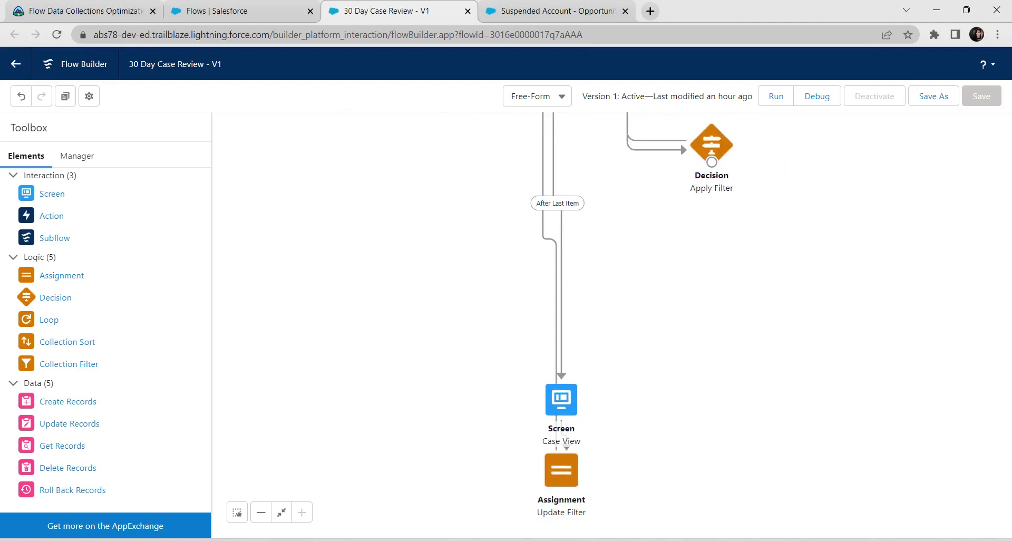
pyautogui.moveTo(562, 471); pyautogui.dragTo(415, 141)
pyautogui.moveTo(561, 398); pyautogui.dragTo(588, 163)
pyautogui.moveTo(527, 237); pyautogui.dragTo(541, 477)
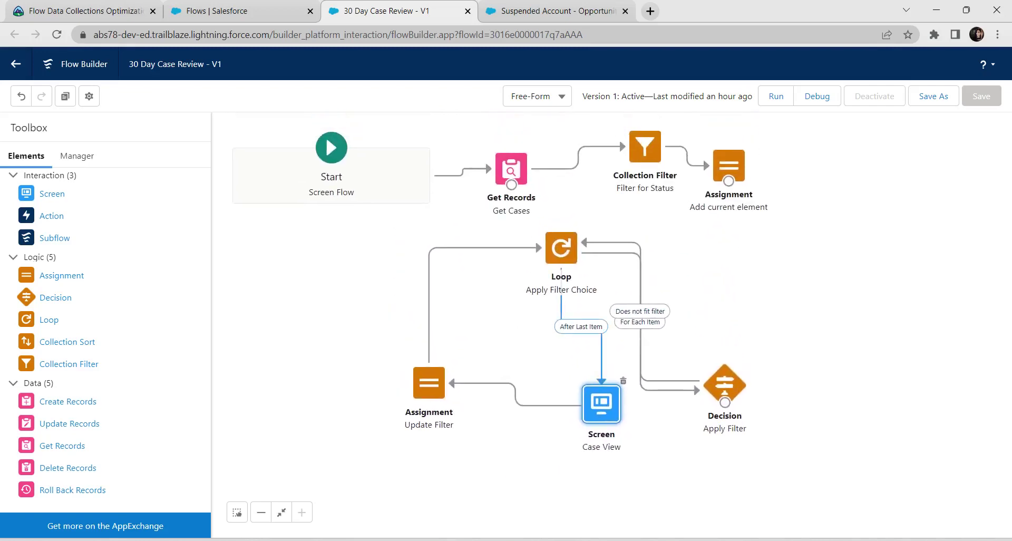
# - Delete the After Last Item connector and the connectors from Case View to Update Filter and from Update Filter to the loop
pyautogui.click(581, 326)
pyautogui.press('Delete')
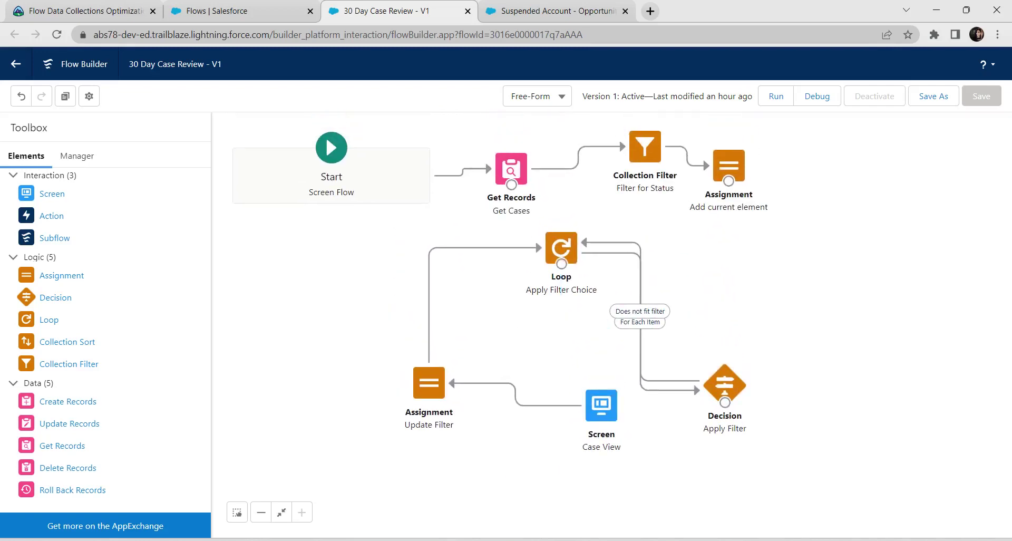
pyautogui.click(515, 394)
pyautogui.press('Delete')
pyautogui.click(485, 248)
pyautogui.press('Delete')
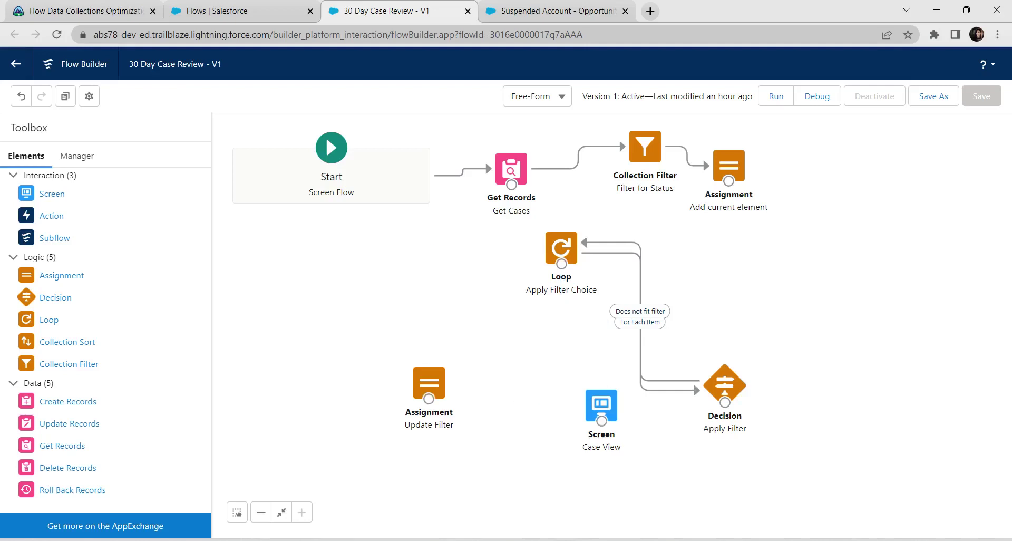
# - Delete the Does not fit filter and For Each Item connectors between the Apply Filter Choice loop and the Apply Filter decision
pyautogui.click(572, 237)
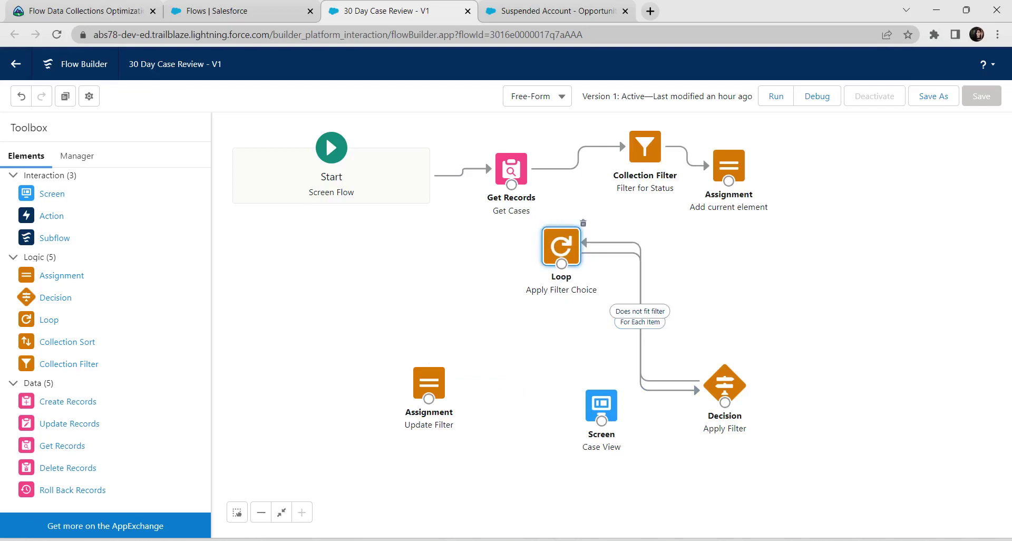
pyautogui.press('Delete')
pyautogui.press('Return')
pyautogui.click(639, 311)
pyautogui.press('Delete')
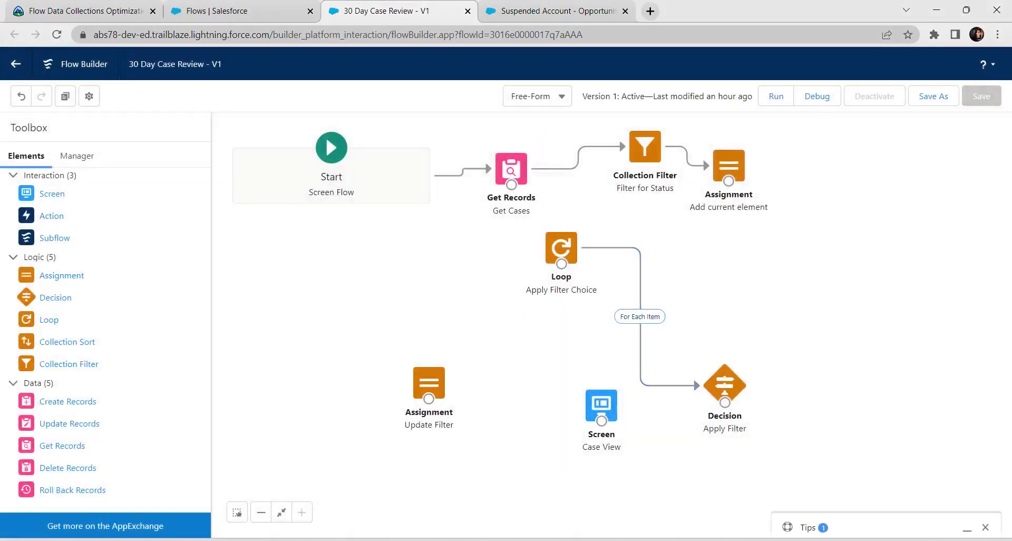
pyautogui.click(640, 318)
pyautogui.press('Delete')
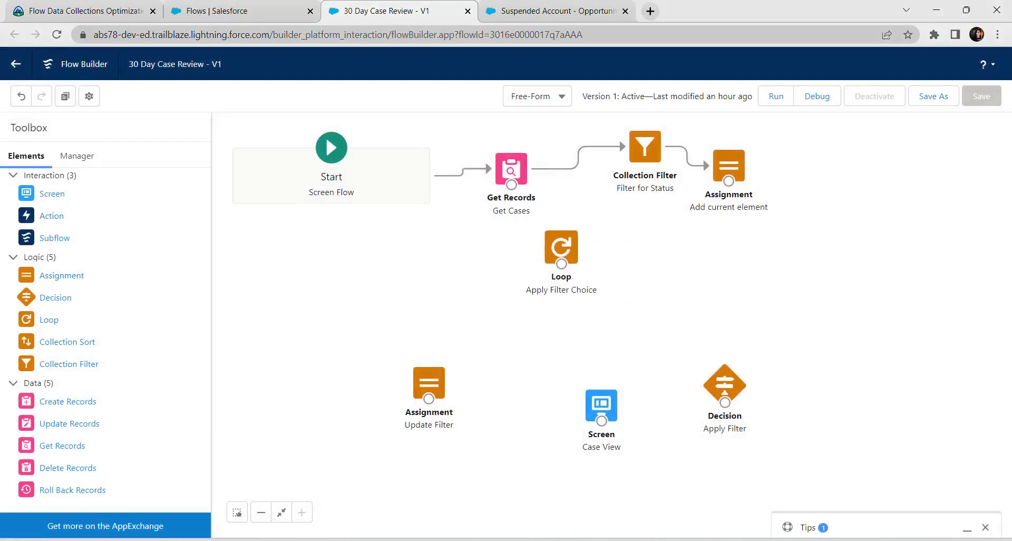
pyautogui.press('Delete')
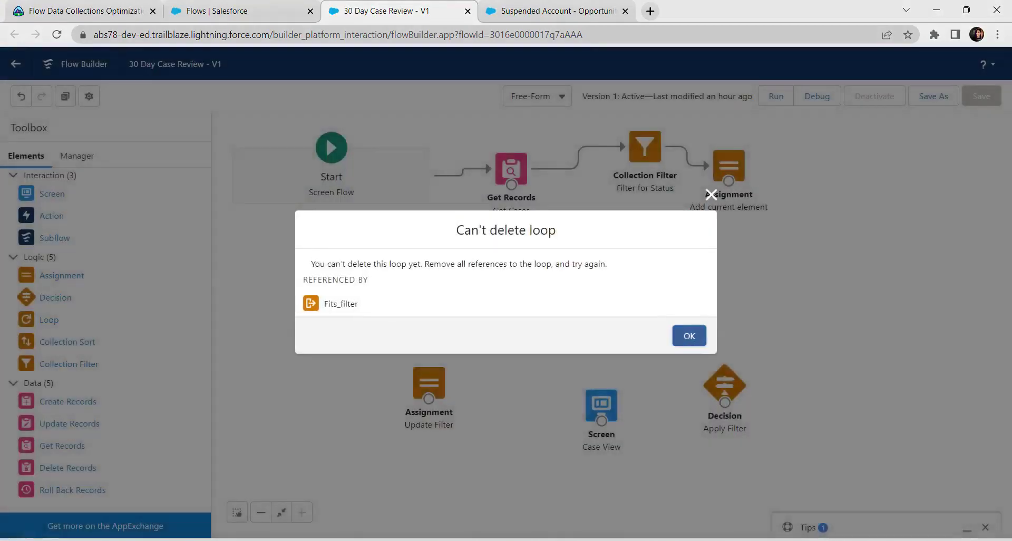
pyautogui.click(688, 335)
# - Delete the Apply Filter decision and the Apply Filter Choice loop from the flow
pyautogui.click(724, 383)
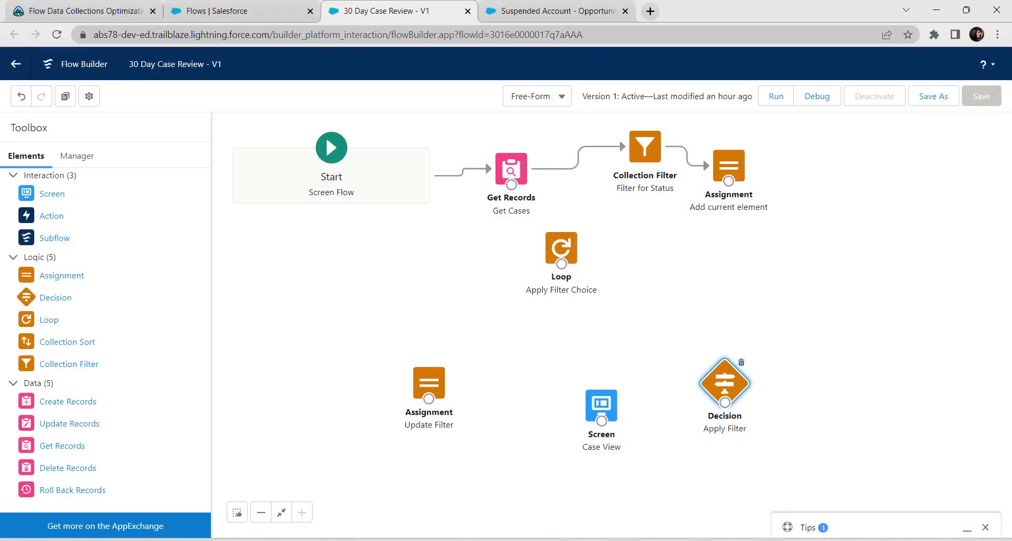
pyautogui.click(741, 362)
pyautogui.click(561, 246)
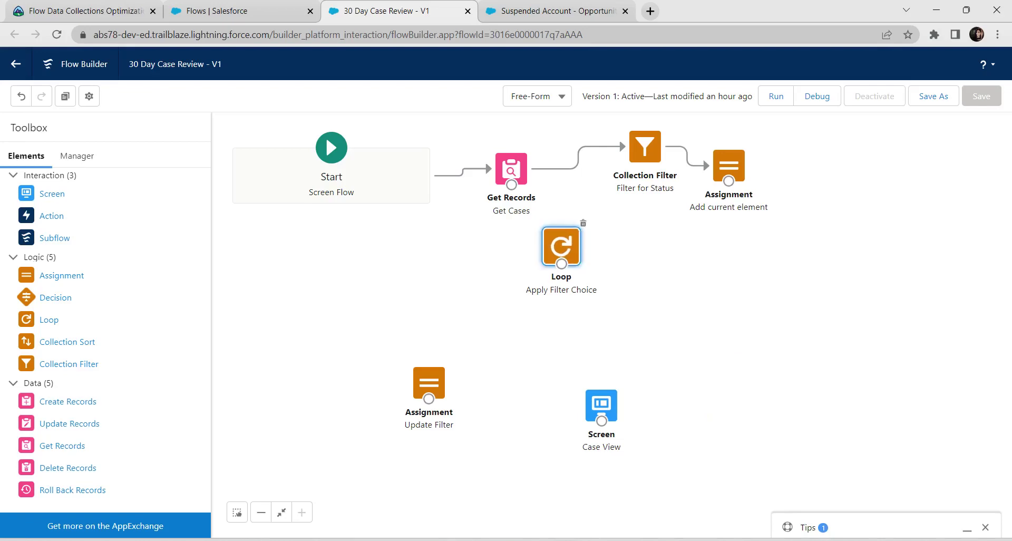
pyautogui.doubleClick(561, 247)
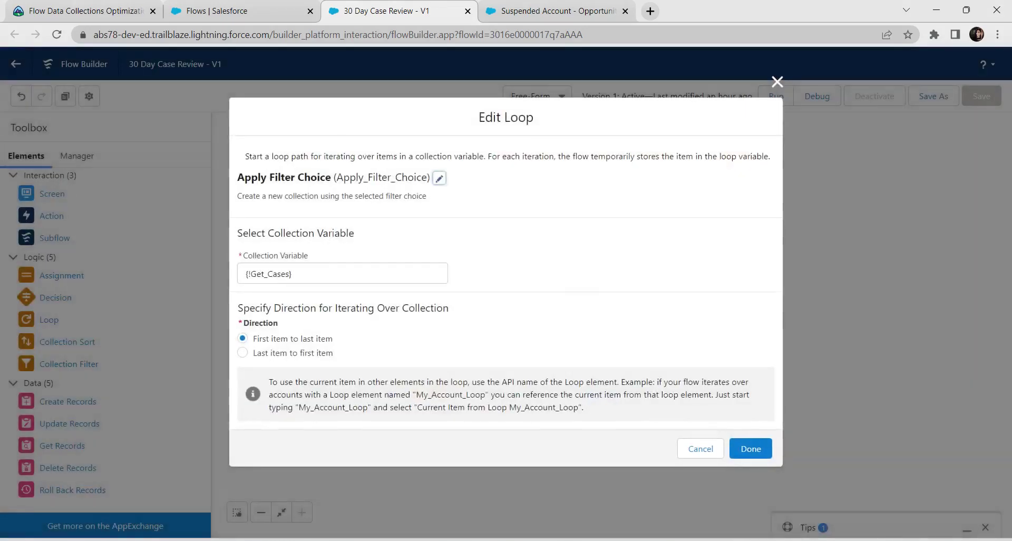
pyautogui.click(777, 82)
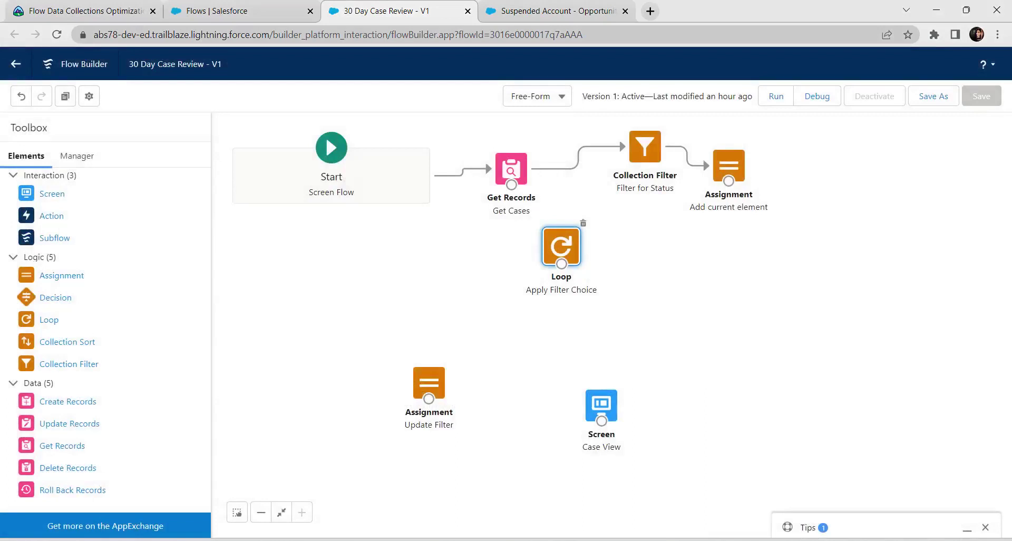
pyautogui.press('Delete')
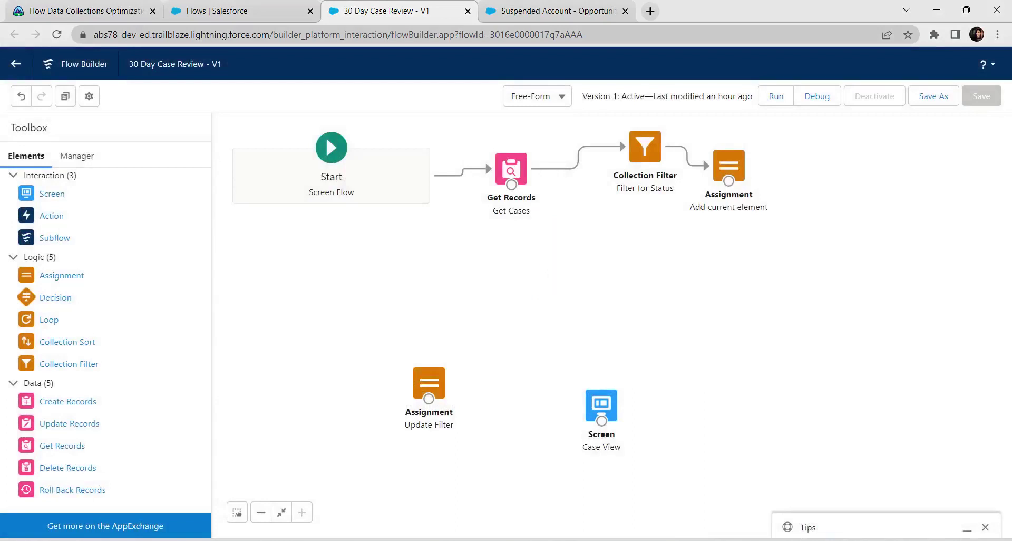
# - Move Case View and Update Filter below the other elements, connecting Add current element to Case View and linking Case View and Update Filter both ways
pyautogui.moveTo(601, 404); pyautogui.dragTo(738, 297)
pyautogui.moveTo(428, 382); pyautogui.dragTo(563, 290)
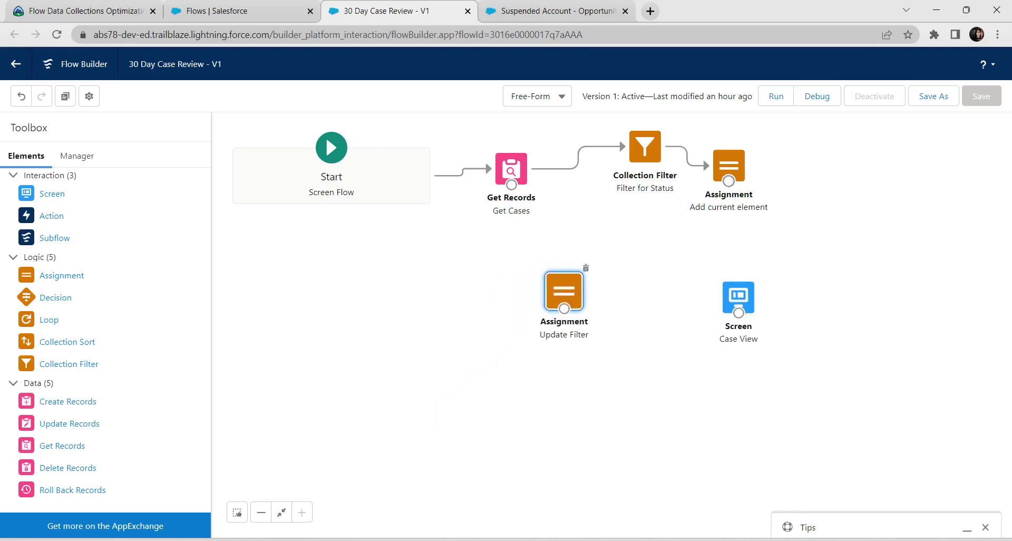
pyautogui.moveTo(728, 181)
pyautogui.mouseDown()
pyautogui.moveTo(739, 297)
pyautogui.moveTo(561, 310)
pyautogui.moveTo(733, 306)
pyautogui.mouseUp()
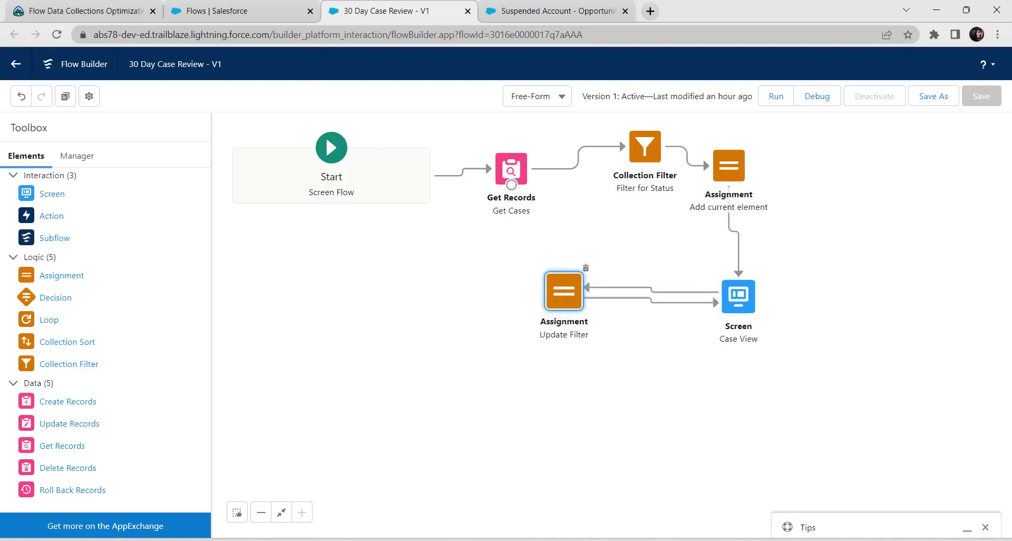
pyautogui.moveTo(679, 346); pyautogui.dragTo(672, 436)
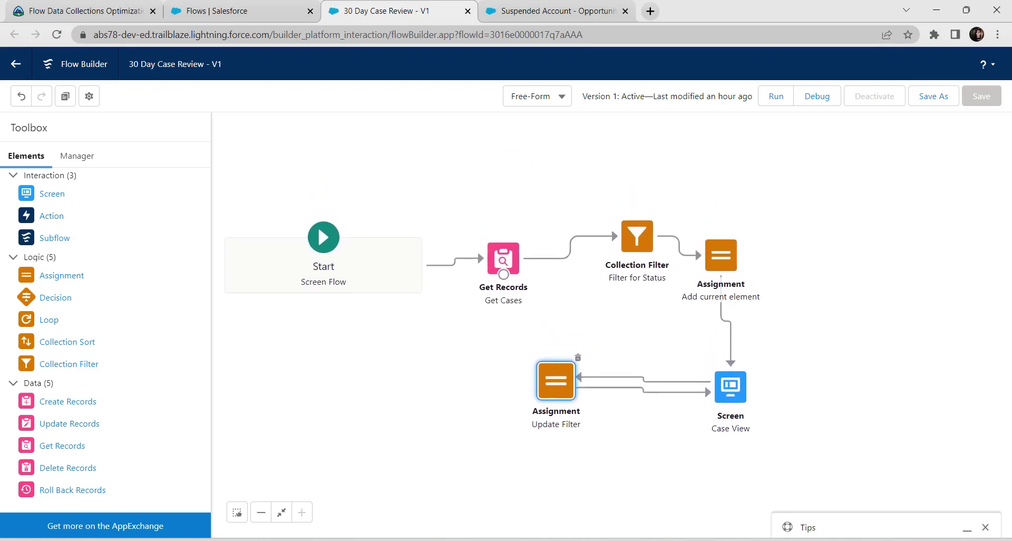
# - Save the 30 Day Case Review flow as a new version and activate it
pyautogui.click(933, 96)
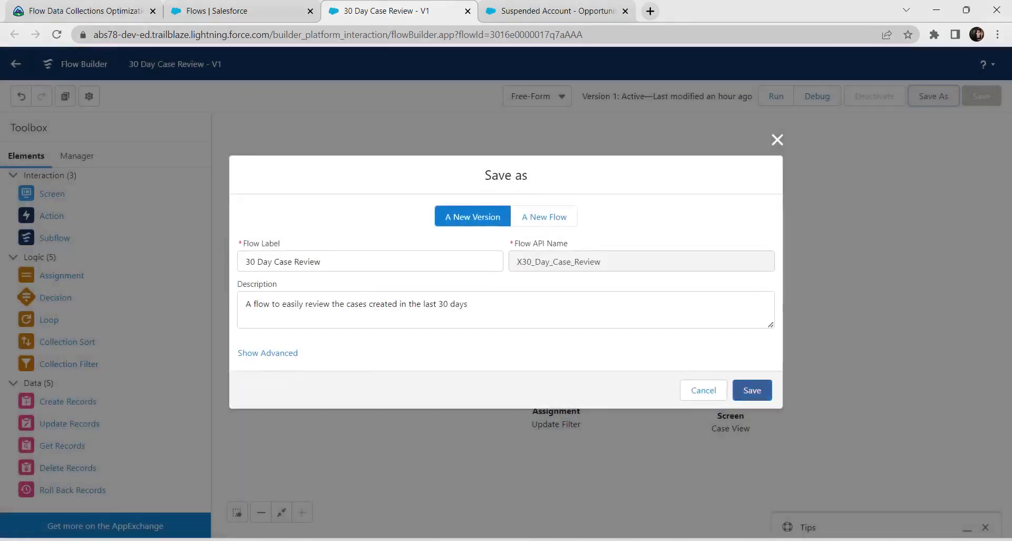
pyautogui.click(752, 390)
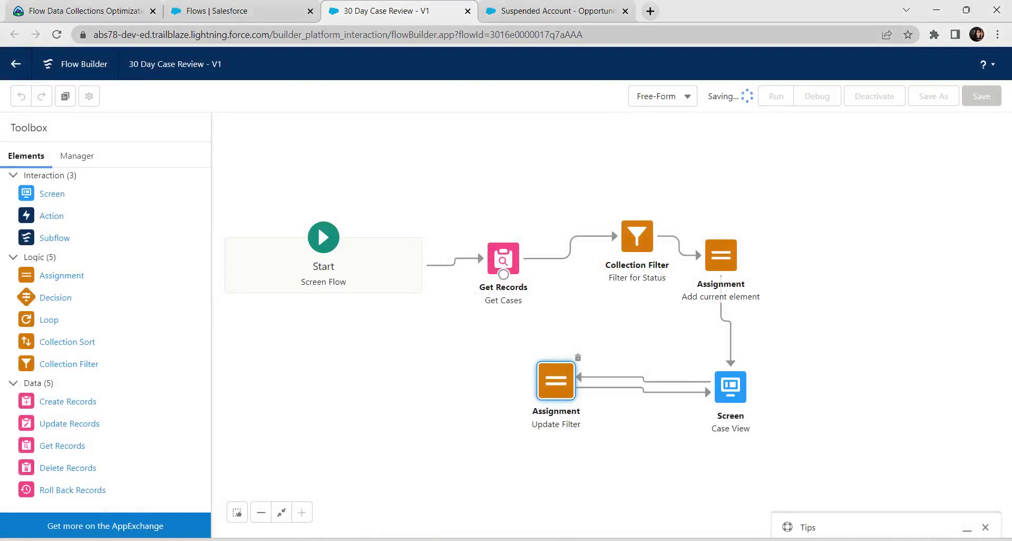
pyautogui.click(875, 96)
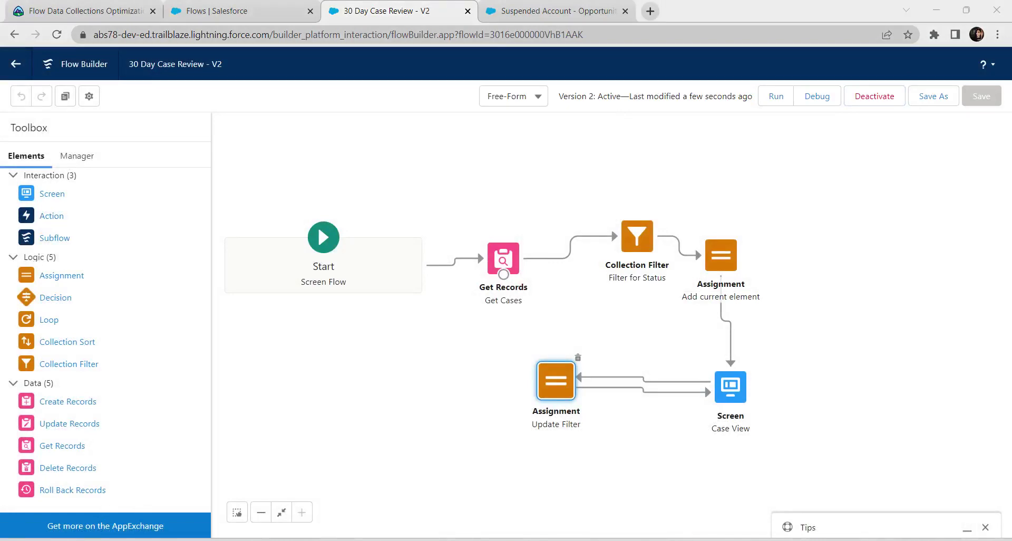
# - Switch to the Trailhead superbadge page and check challenge 2, Eliminate an Unnecessary Loop from an Existing Flow
pyautogui.click(105, 10)
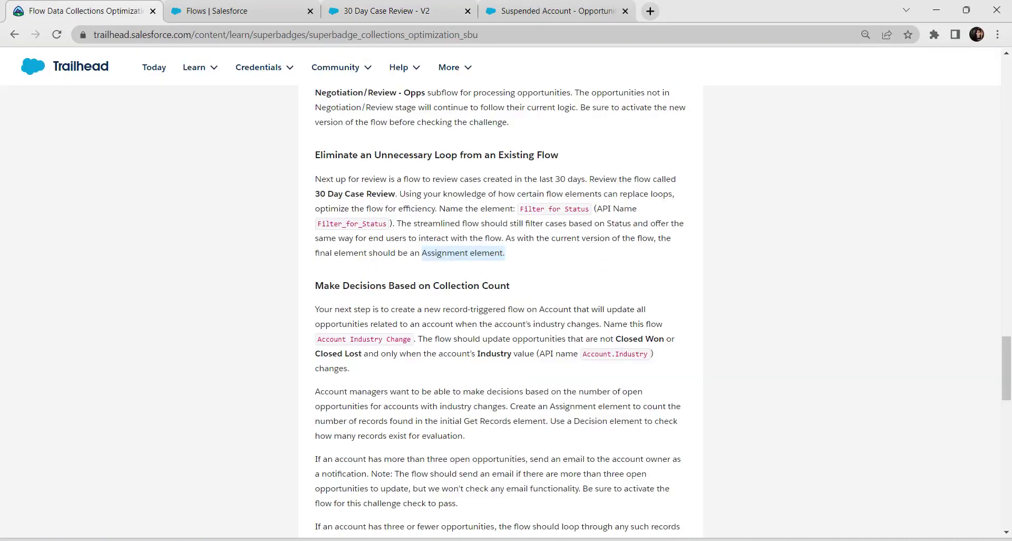
pyautogui.scroll(-10, 501, 311)
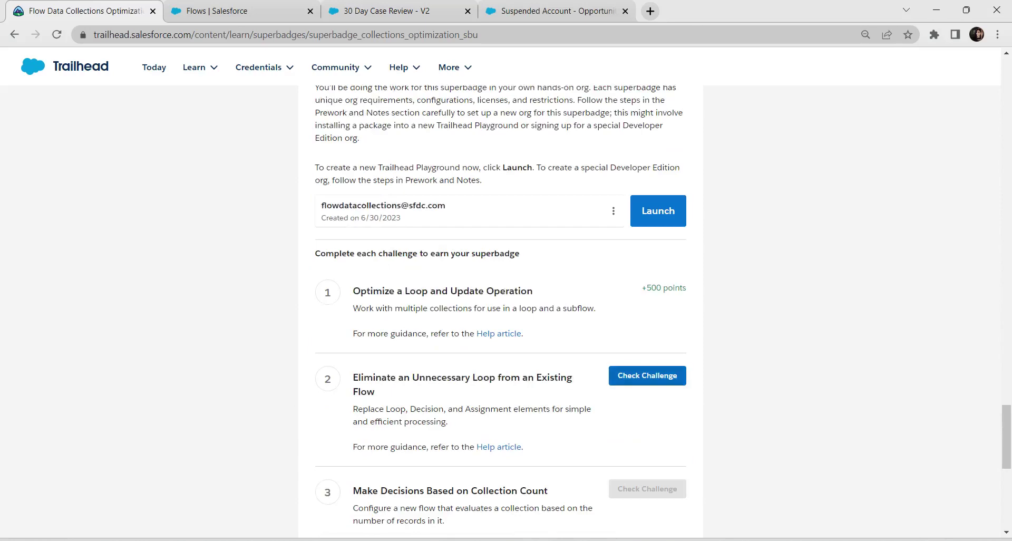
pyautogui.click(647, 375)
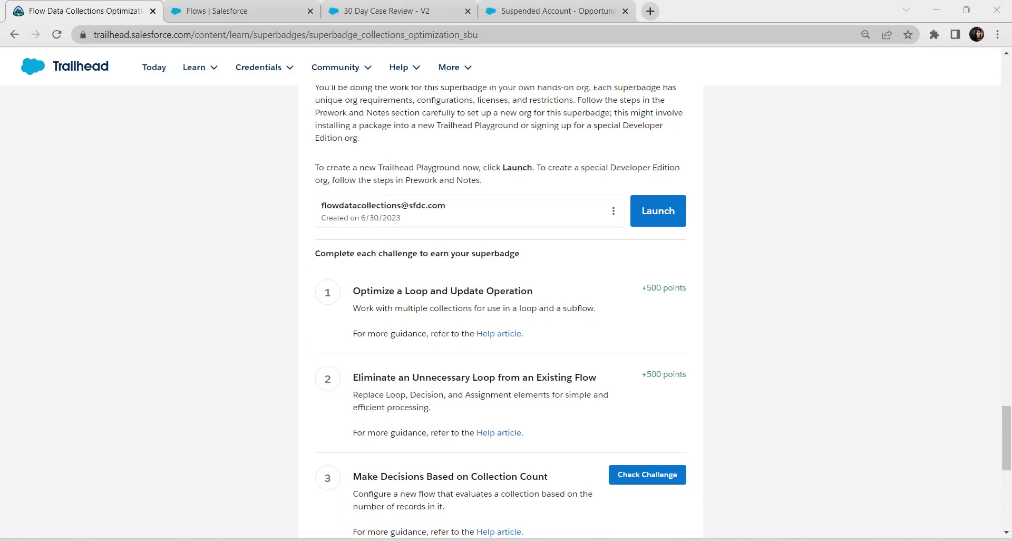
pyautogui.scroll(-4, 501, 311)
pyautogui.scroll(4, 501, 311)
# - Create a new Record-Triggered Flow from the Flows list in Salesforce Setup, closing the browser tabs of the two earlier flows
pyautogui.click(242, 11)
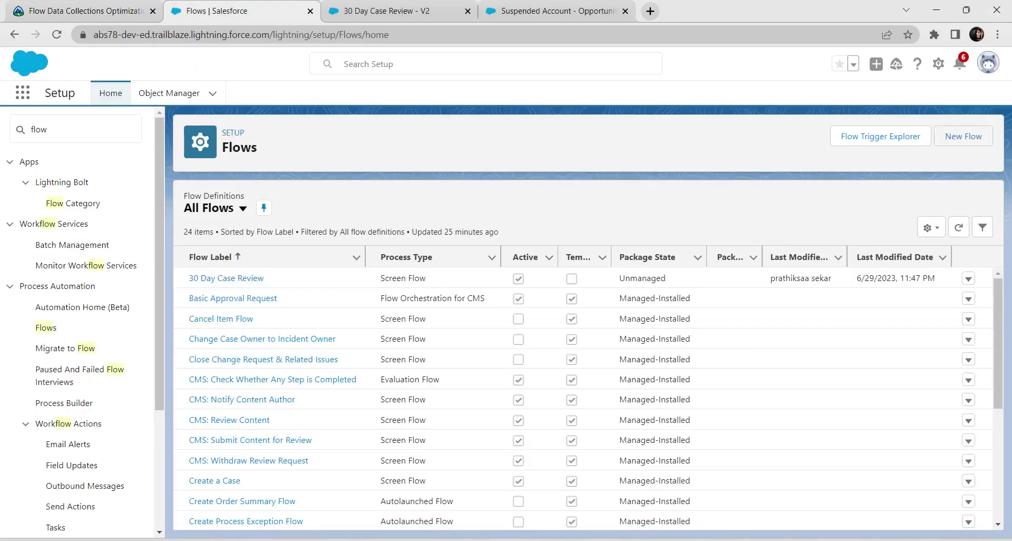
pyautogui.click(964, 136)
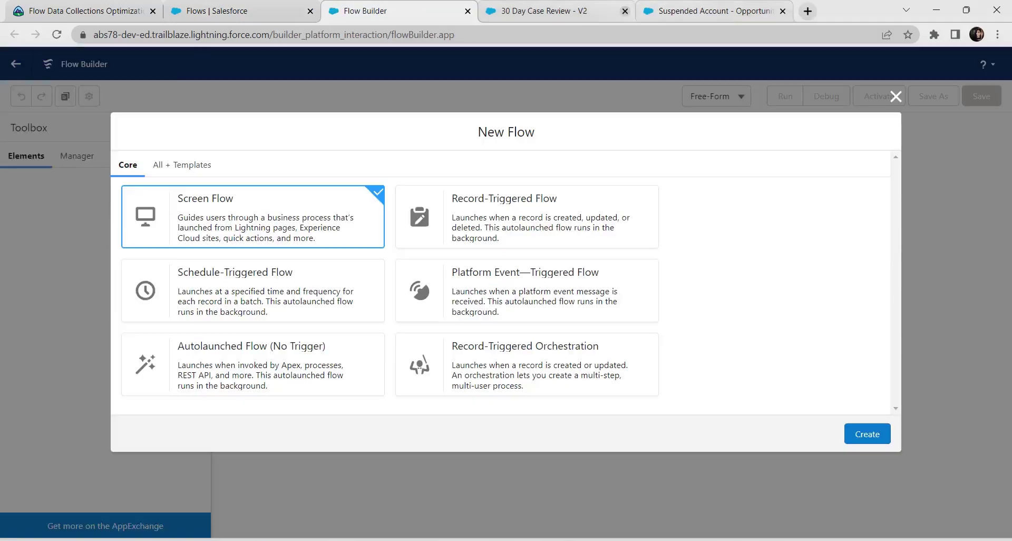
pyautogui.click(625, 11)
pyautogui.click(625, 11)
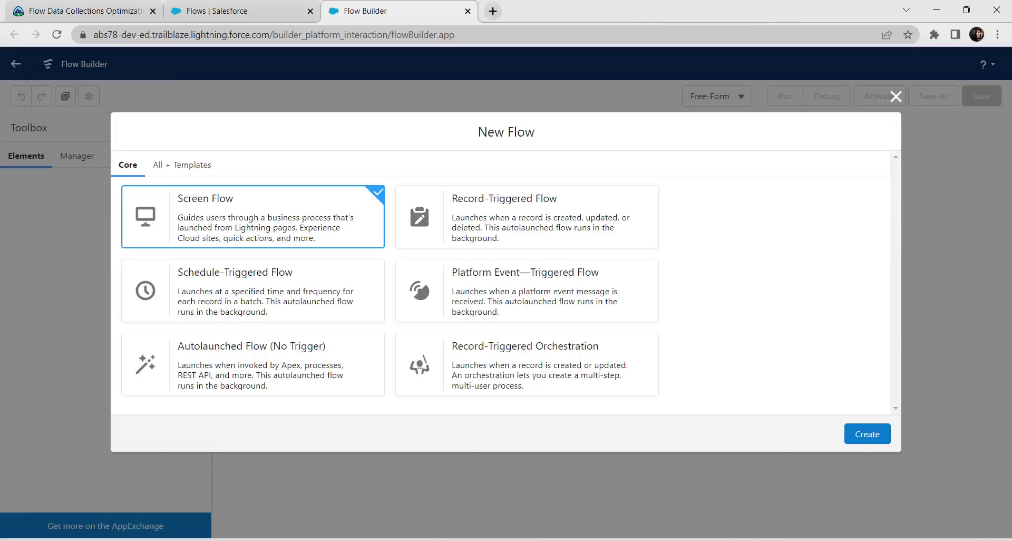
pyautogui.click(506, 224)
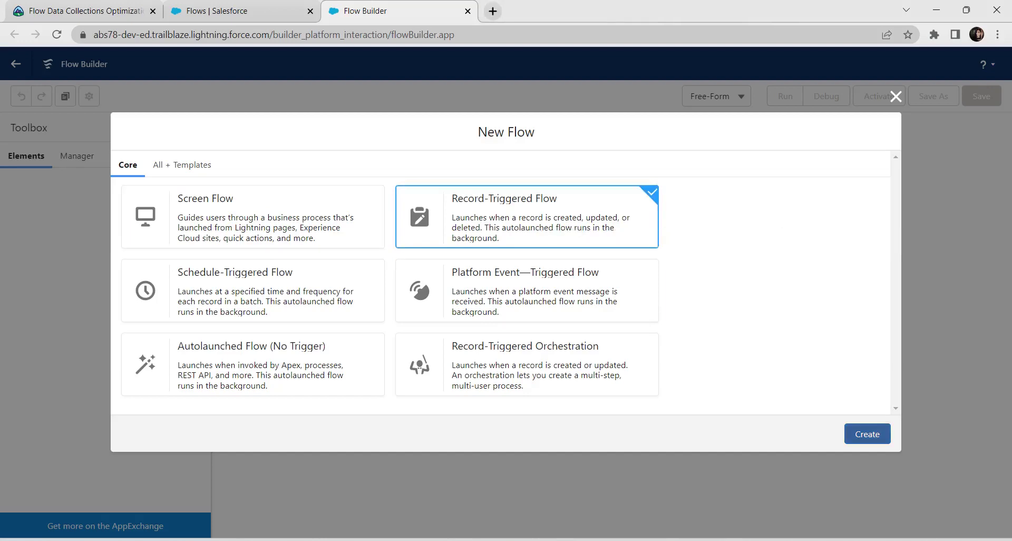
pyautogui.click(867, 433)
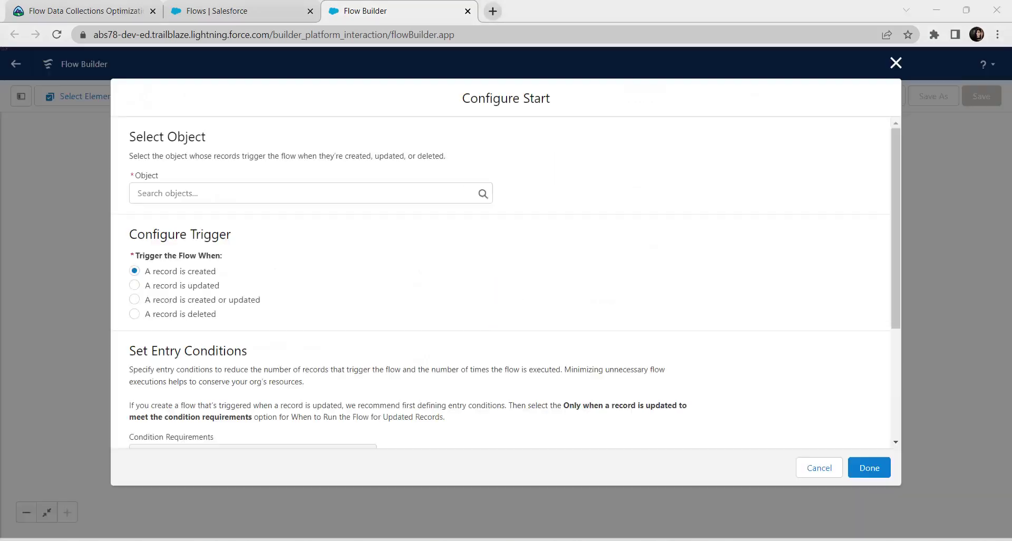
# - Set the flow to run on the Account object when a record is updated
pyautogui.click(311, 193)
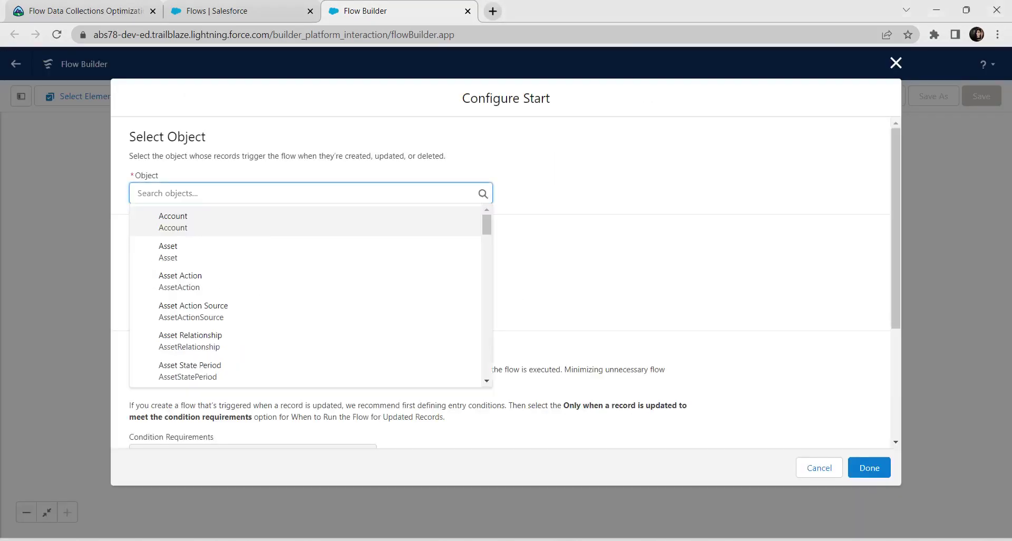
pyautogui.click(173, 222)
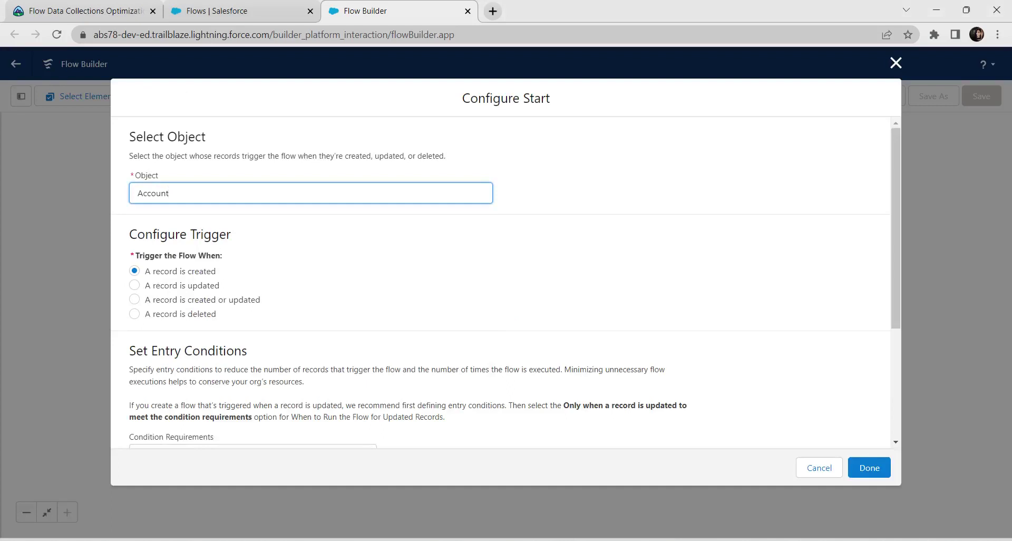
pyautogui.tripleClick(179, 234)
pyautogui.click(179, 234)
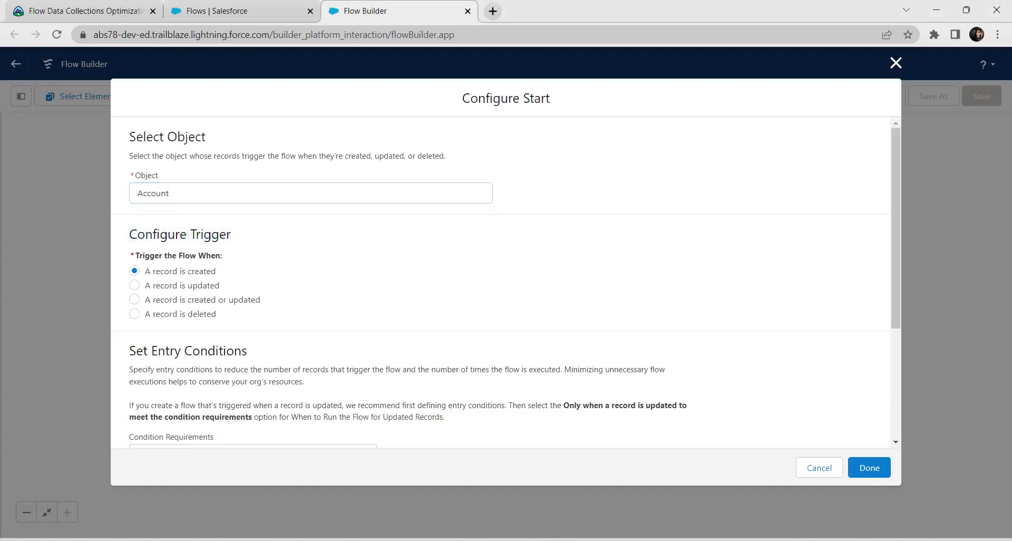
pyautogui.click(134, 284)
# - Set the entry condition requirements to All Conditions Are Met (AND) and choose Industry as the condition field
pyautogui.scroll(-3, 501, 282)
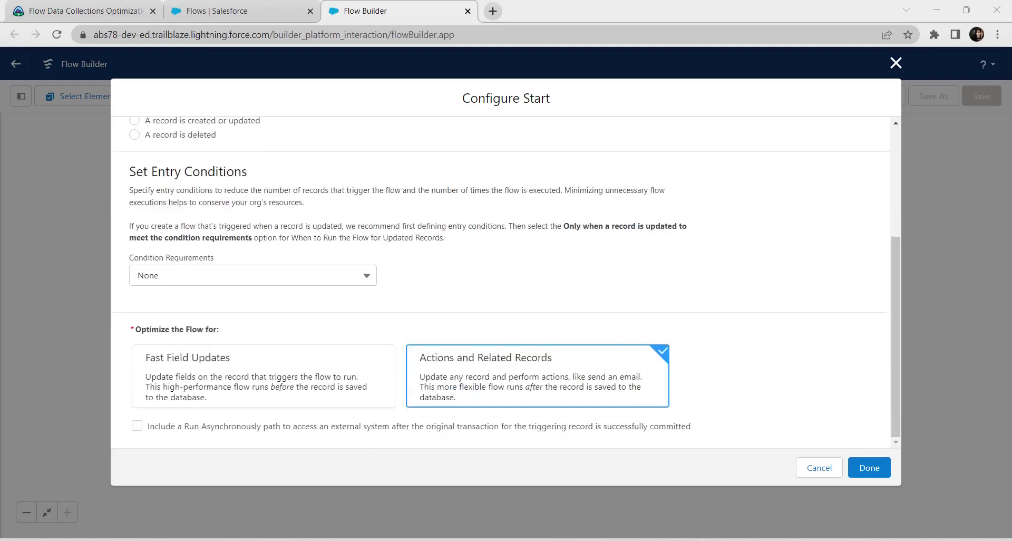
pyautogui.click(253, 275)
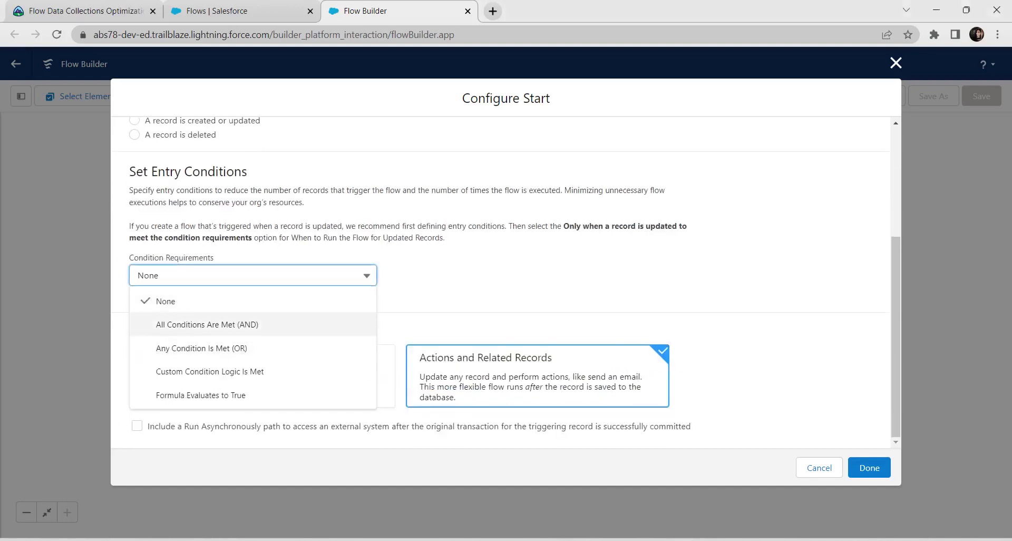
pyautogui.click(252, 323)
pyautogui.click(293, 328)
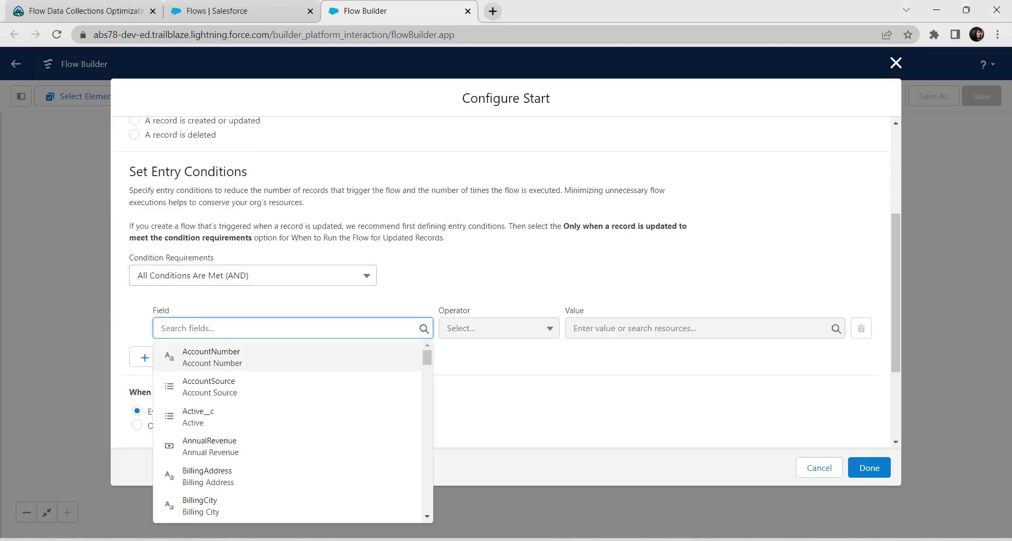
pyautogui.write('ind')
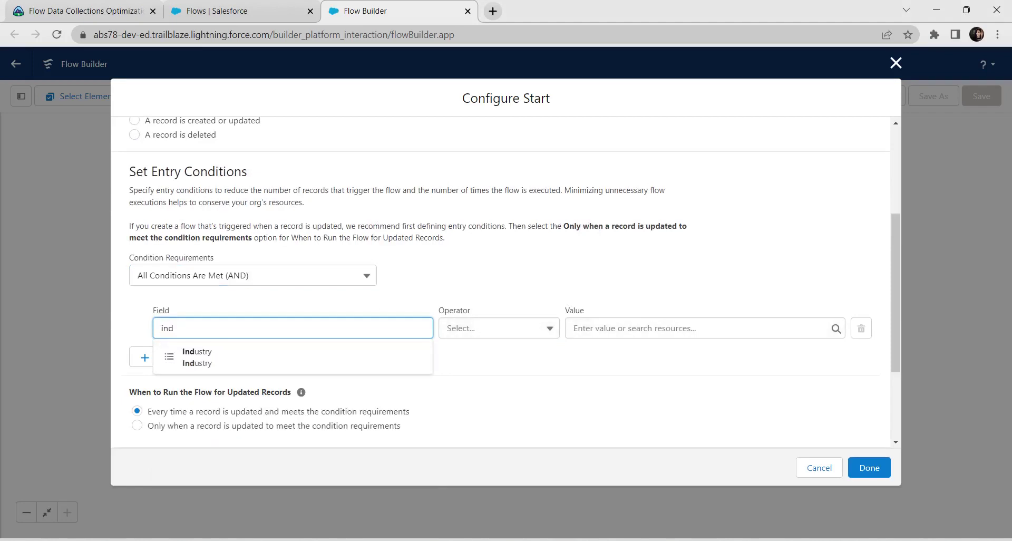
pyautogui.press('Down')
pyautogui.press('Return')
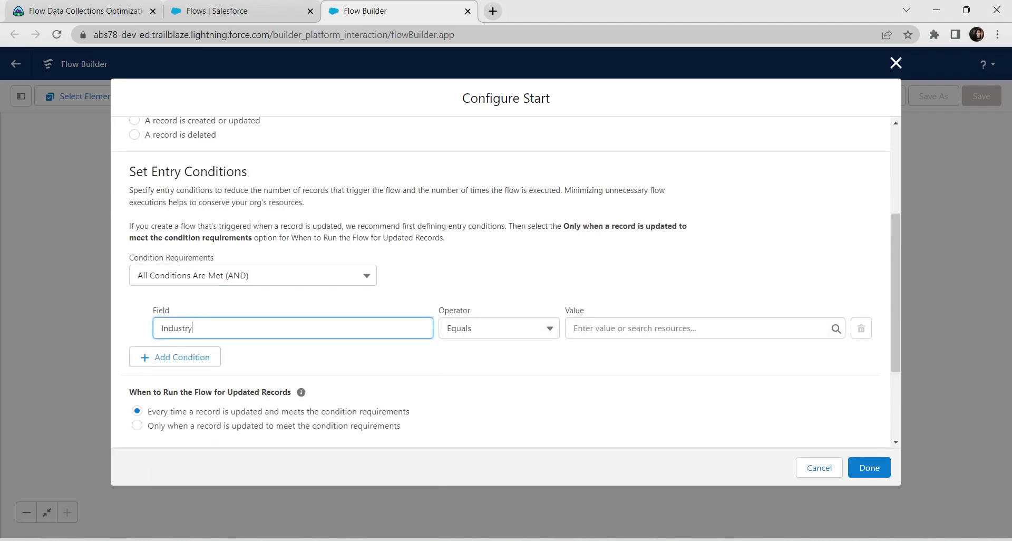
# - Set the Industry condition to Is Changed with the value $GlobalConstant.True and finish the start configuration
pyautogui.click(498, 328)
pyautogui.press('Down')
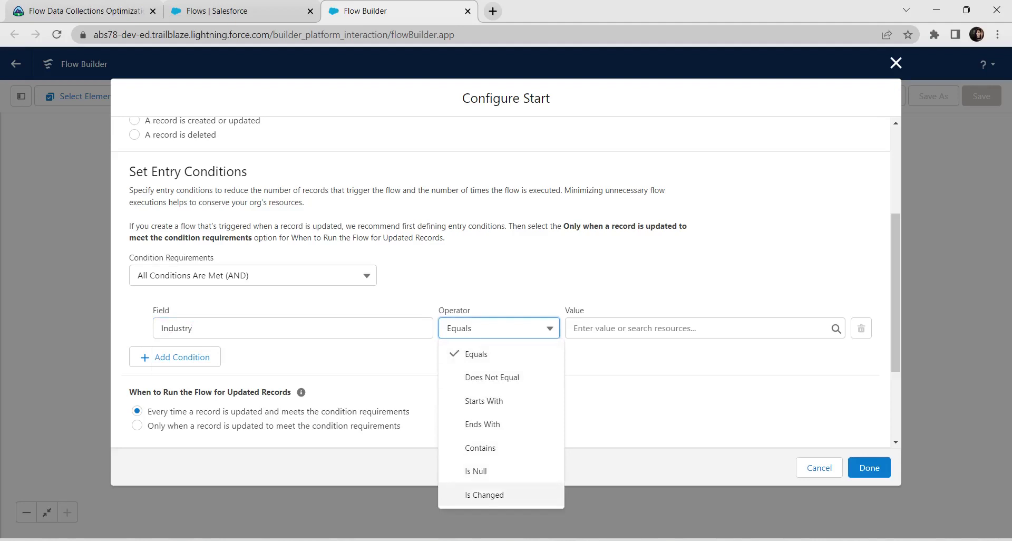
pyautogui.press('Return')
pyautogui.press('Tab')
pyautogui.press('Down')
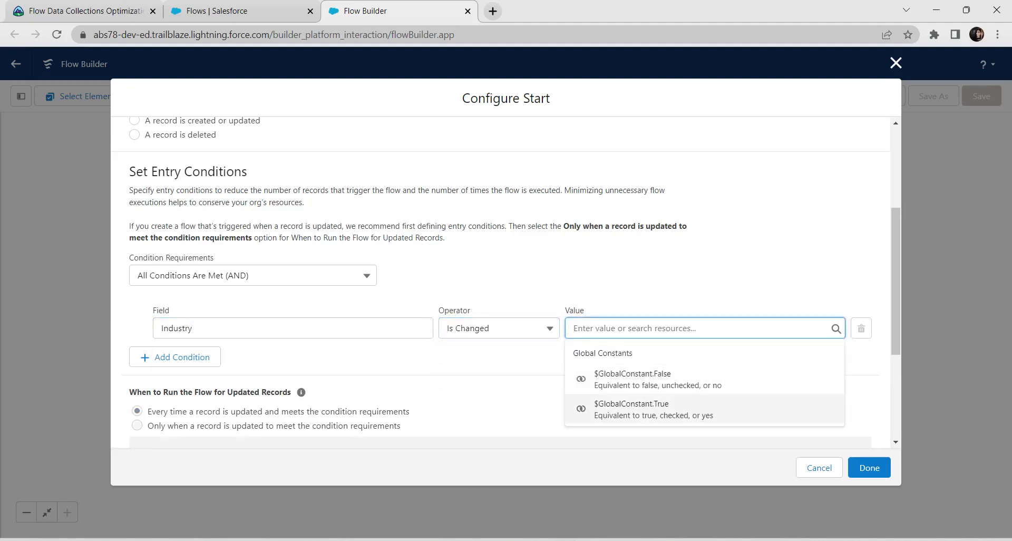
pyautogui.press('Return')
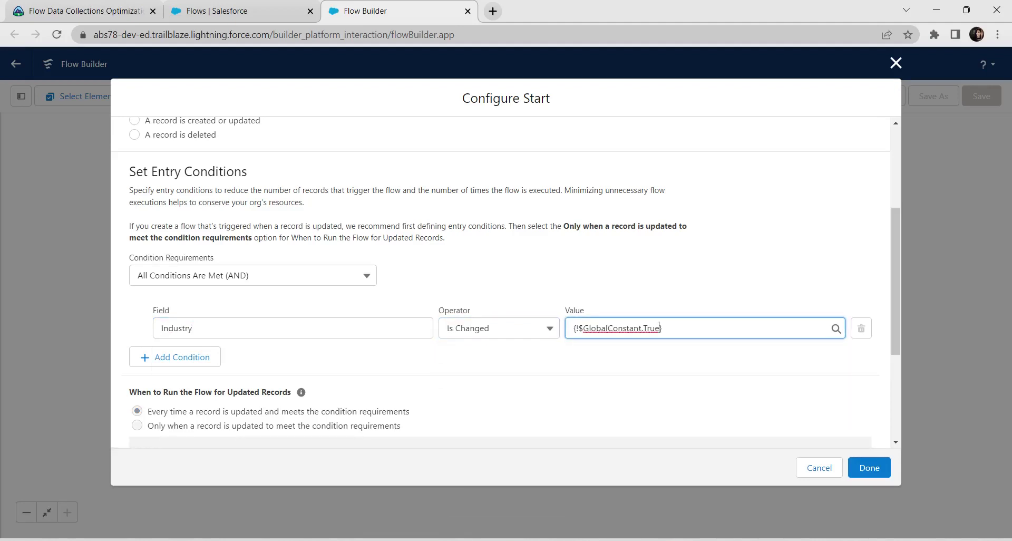
pyautogui.press('Tab')
pyautogui.click(868, 467)
pyautogui.press('Return')
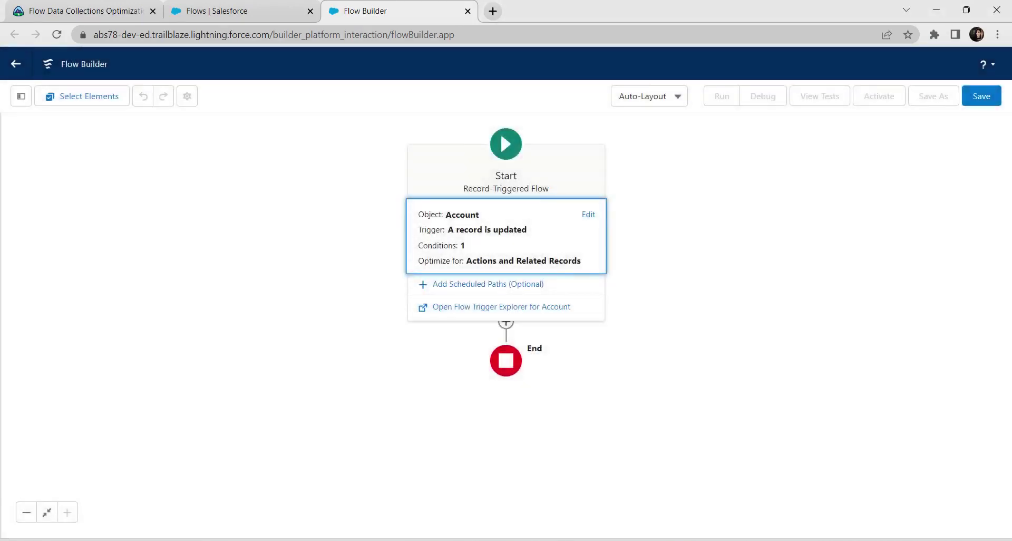
# - Review the Make Decisions Based on Collection Count requirements on the Trailhead superbadge page and return to Flow Builder
pyautogui.click(506, 323)
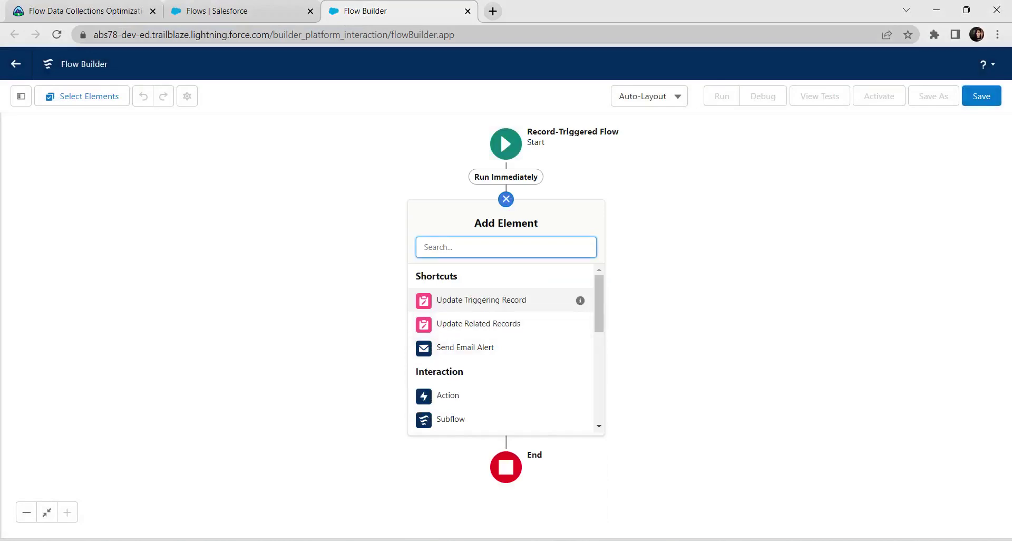
pyautogui.click(481, 300)
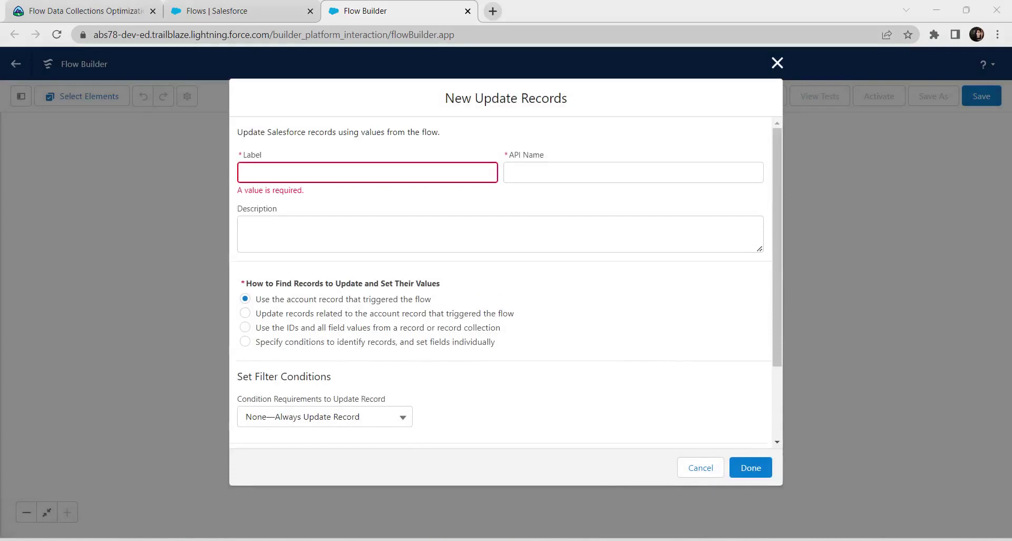
pyautogui.click(79, 11)
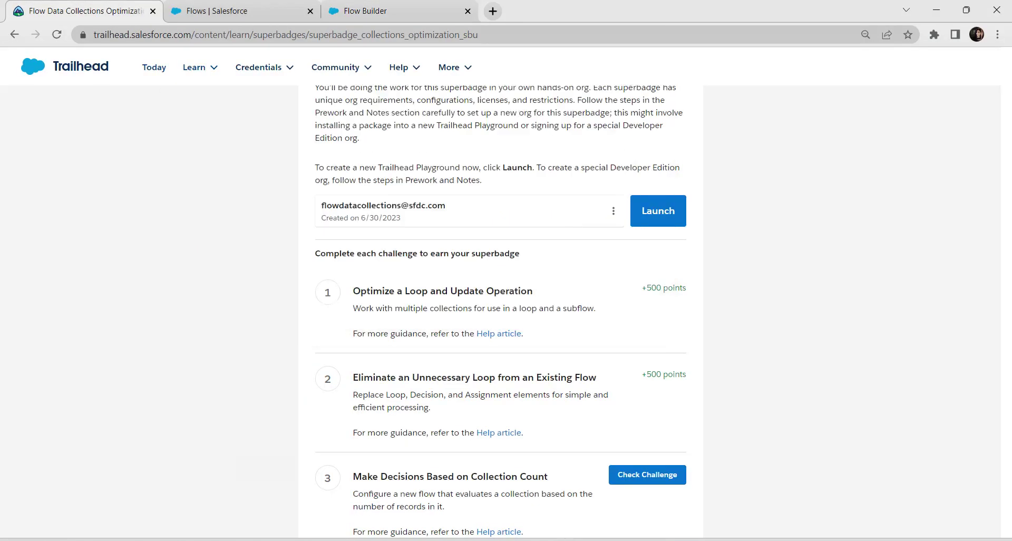
pyautogui.scroll(7, 500, 316)
pyautogui.scroll(2, 501, 317)
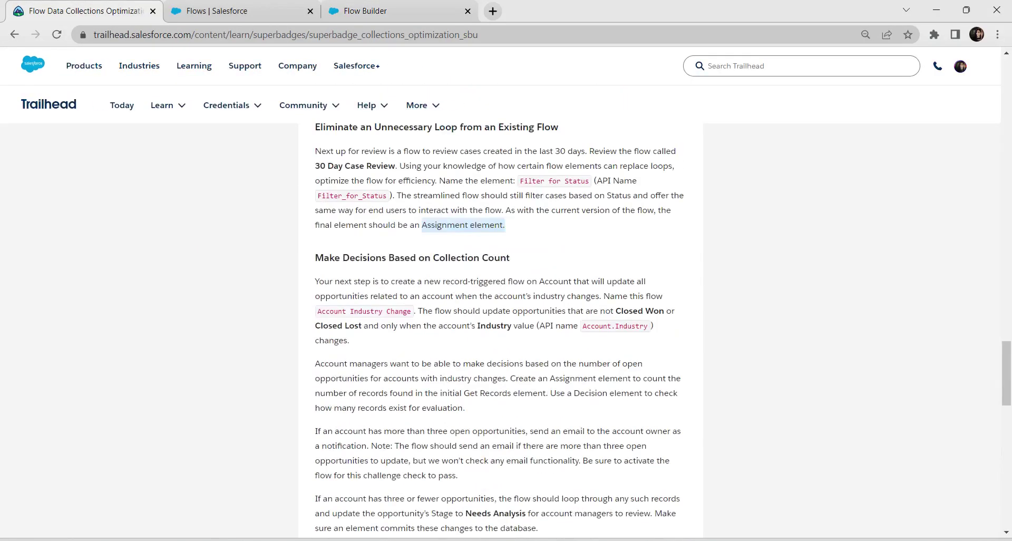
pyautogui.hotkey('ctrl', '2')
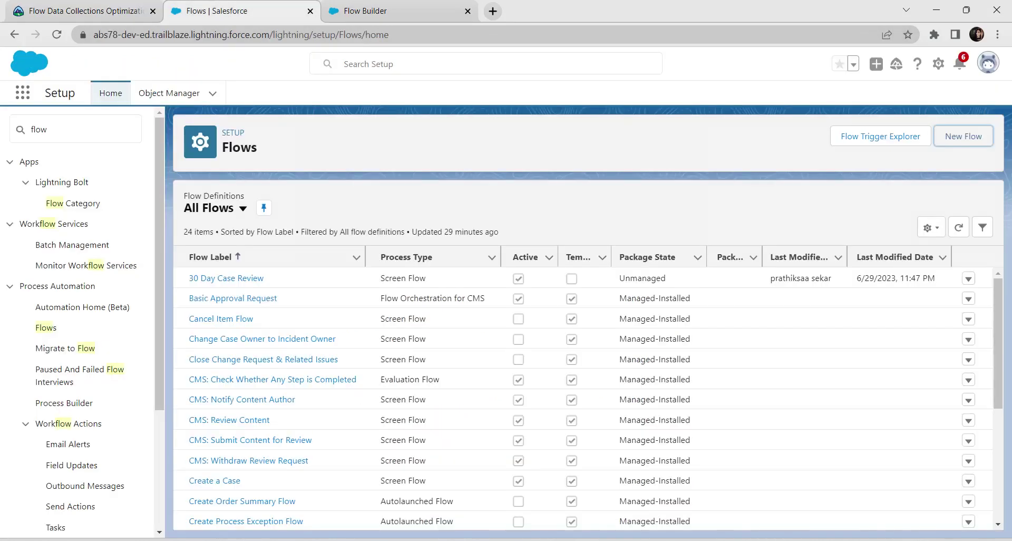
pyautogui.hotkey('ctrl', '3')
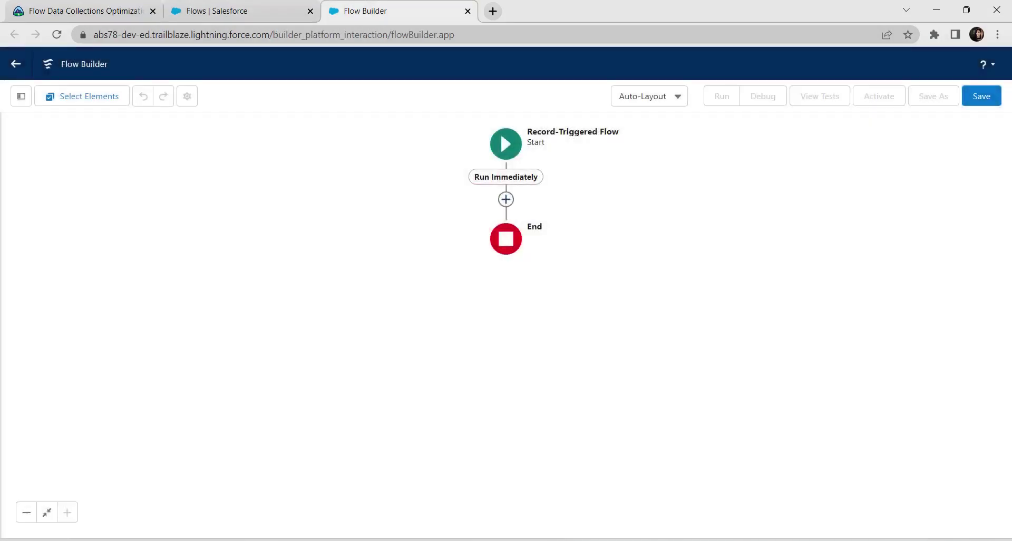
# - Add a Get Records element labelled Get Opportunities after the start, retrieving records of the Opportunity object
pyautogui.click(505, 199)
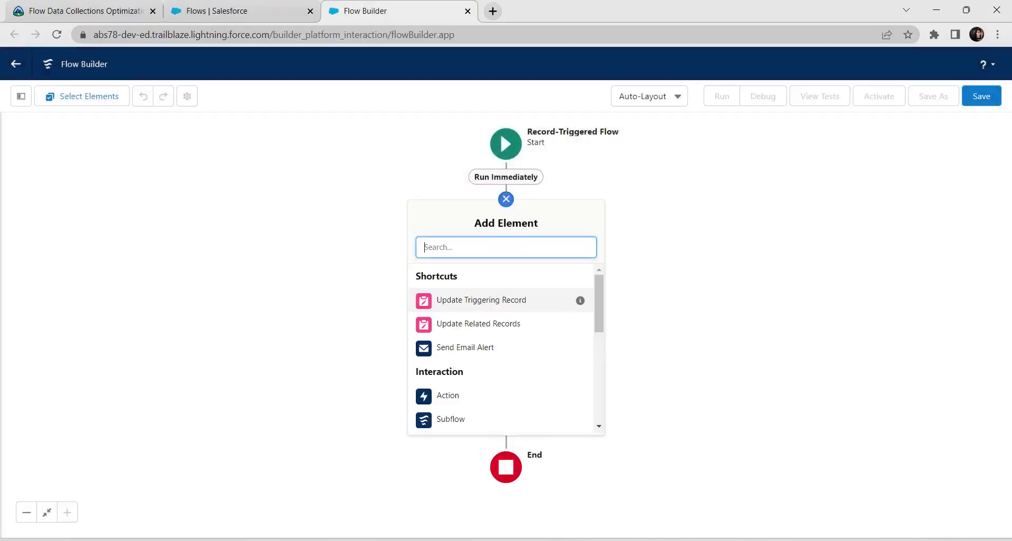
pyautogui.scroll(-5, 506, 348)
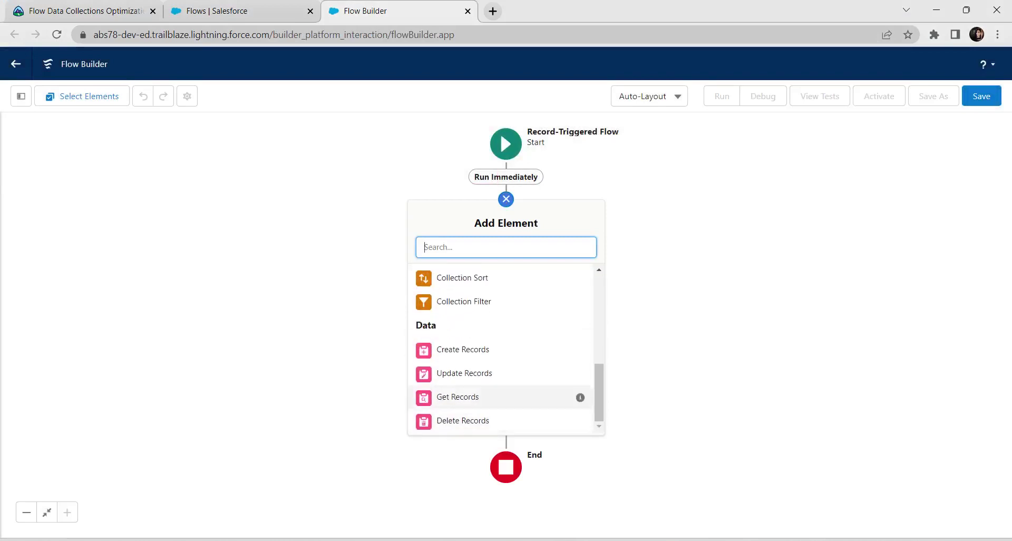
pyautogui.click(457, 396)
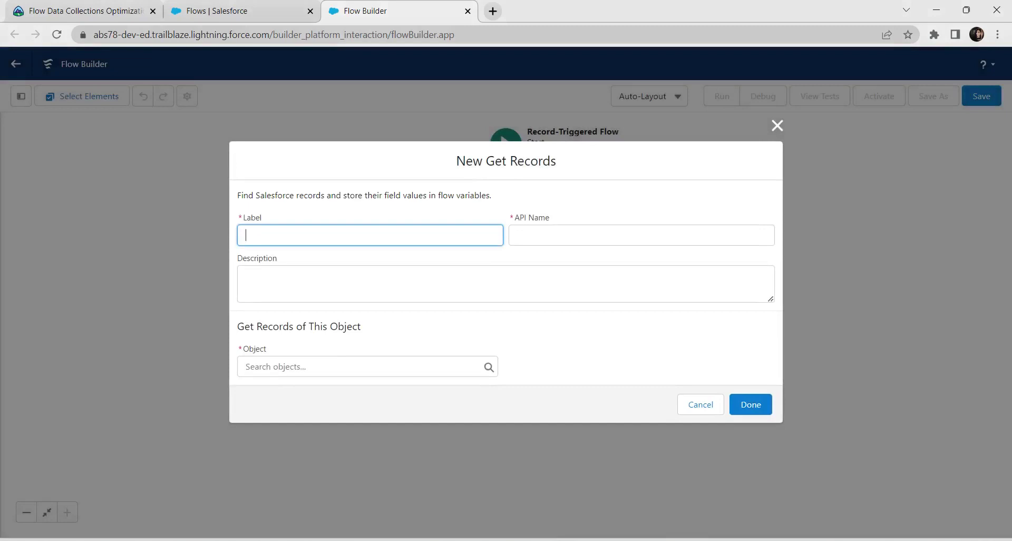
pyautogui.write('Get Opportunities')
pyautogui.press('Tab')
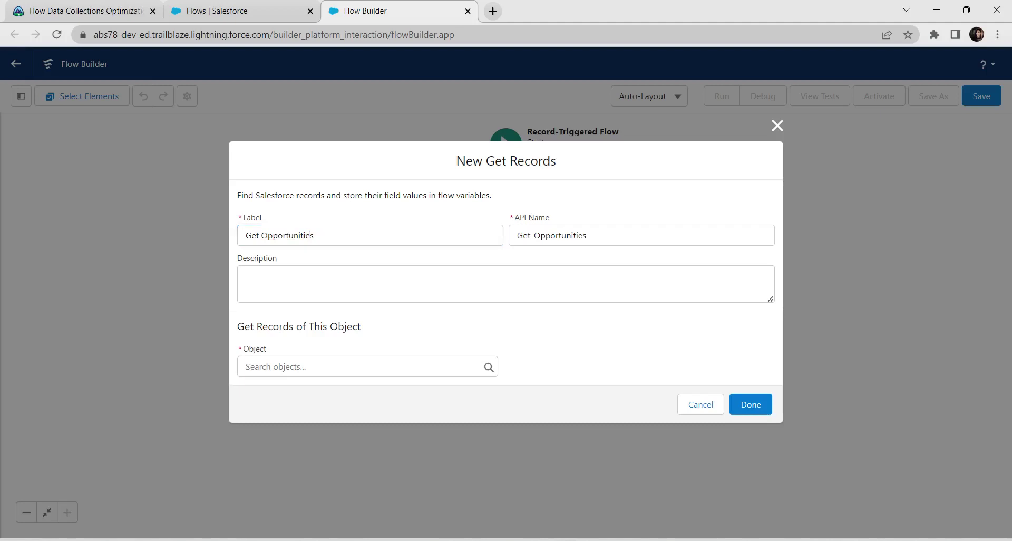
pyautogui.click(246, 367)
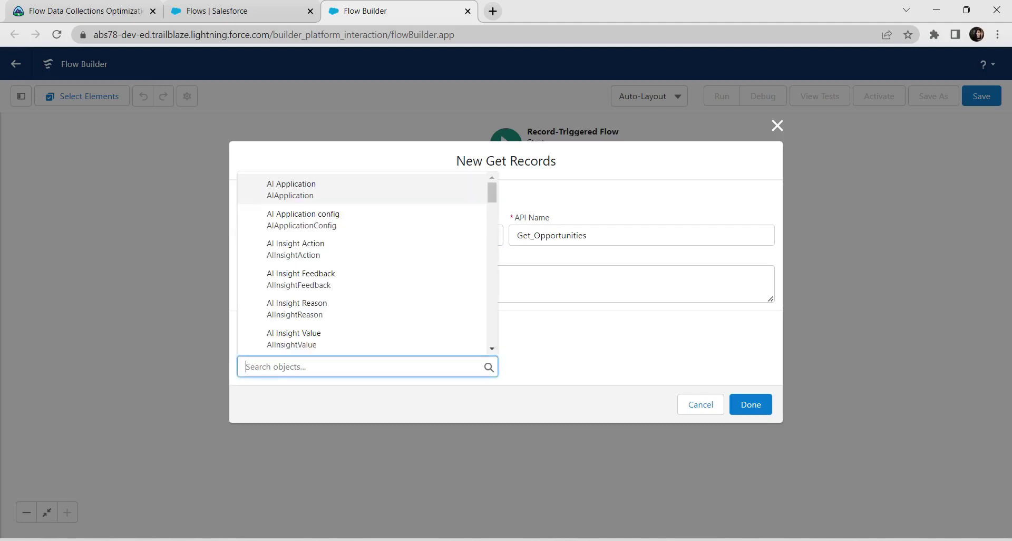
pyautogui.write('opp')
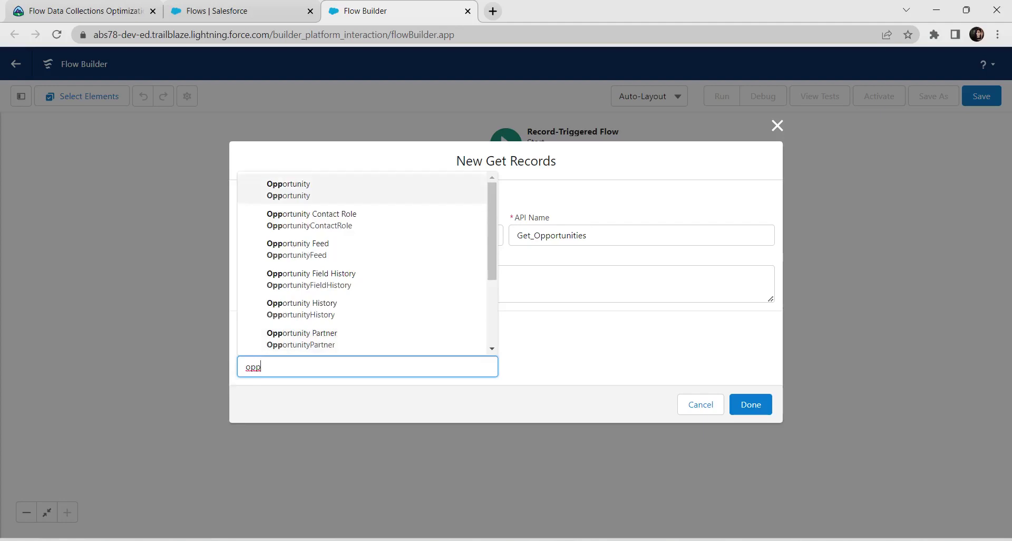
pyautogui.click(291, 189)
pyautogui.hotkey('alt', 'Tab')
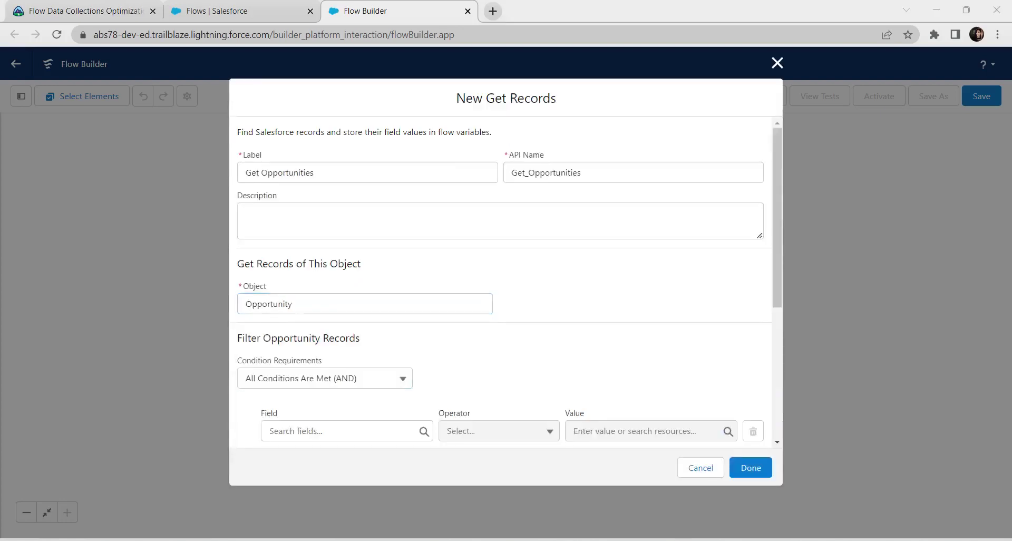
# - Choose AccountId as the filter field for the Opportunity records in the Get Opportunities element
pyautogui.scroll(-4, 506, 282)
pyautogui.click(340, 233)
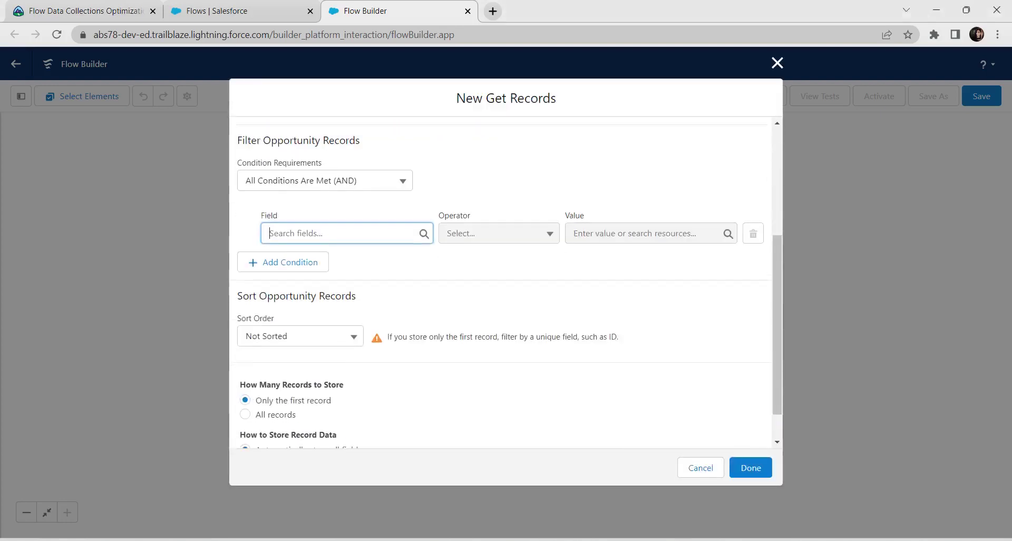
pyautogui.write('accou')
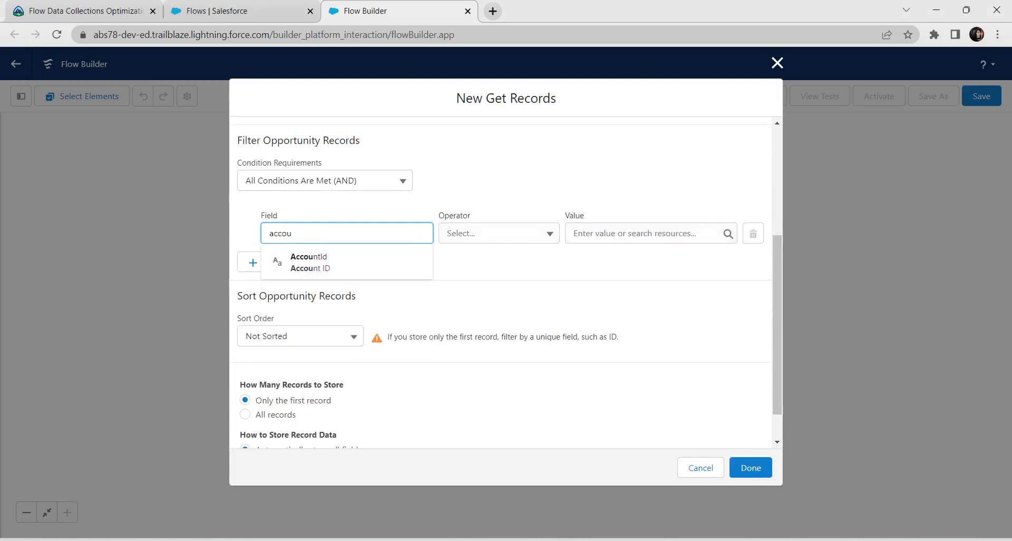
pyautogui.click(346, 262)
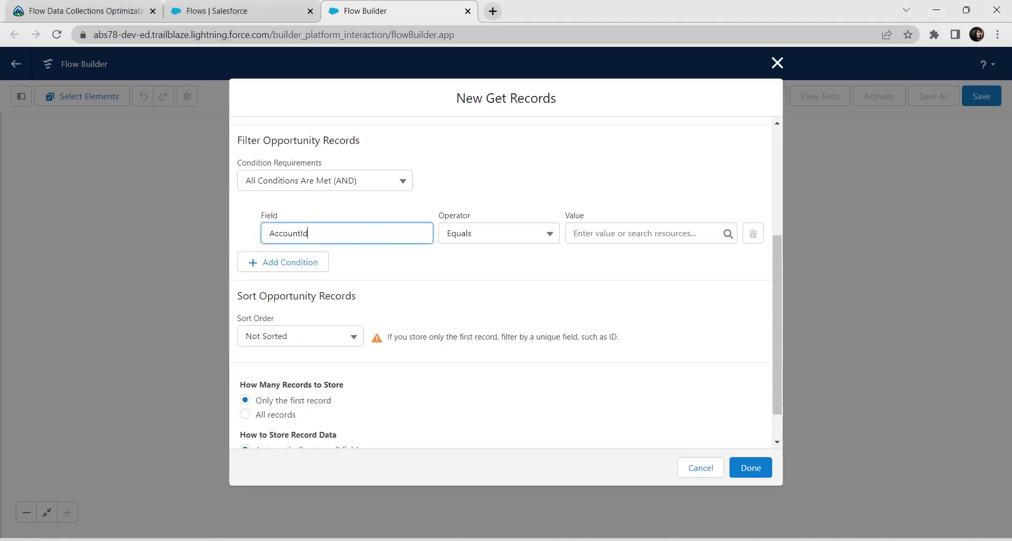
# - Set the value of the AccountId filter condition to the triggering record's Account ID ($Record > Account ID)
pyautogui.click(644, 232)
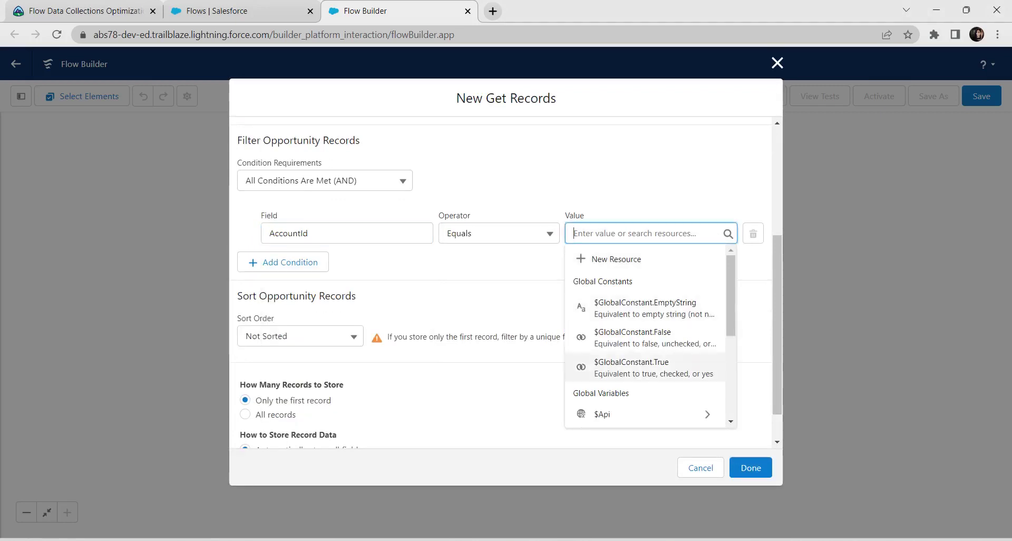
pyautogui.scroll(-5, 632, 367)
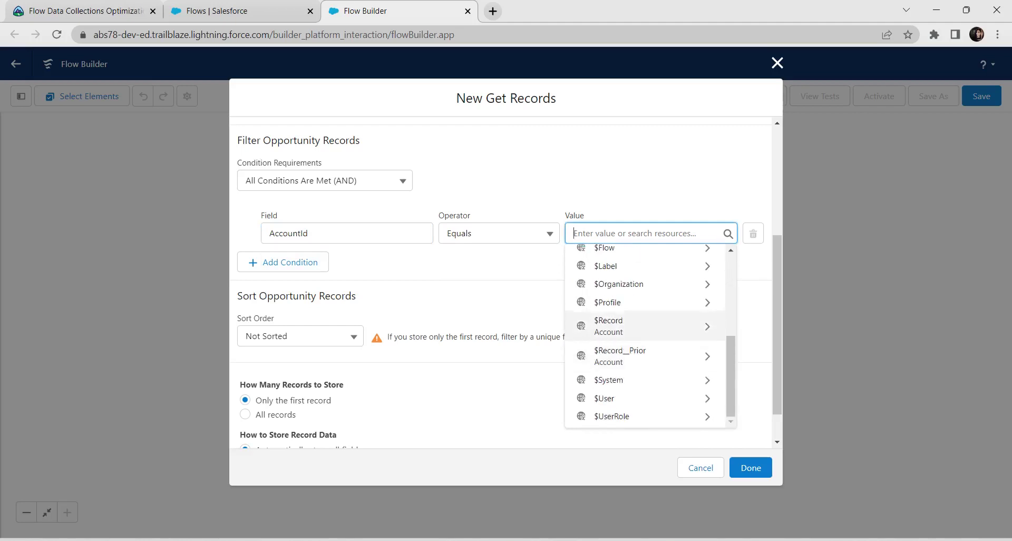
pyautogui.click(633, 325)
pyautogui.scroll(-2, 645, 337)
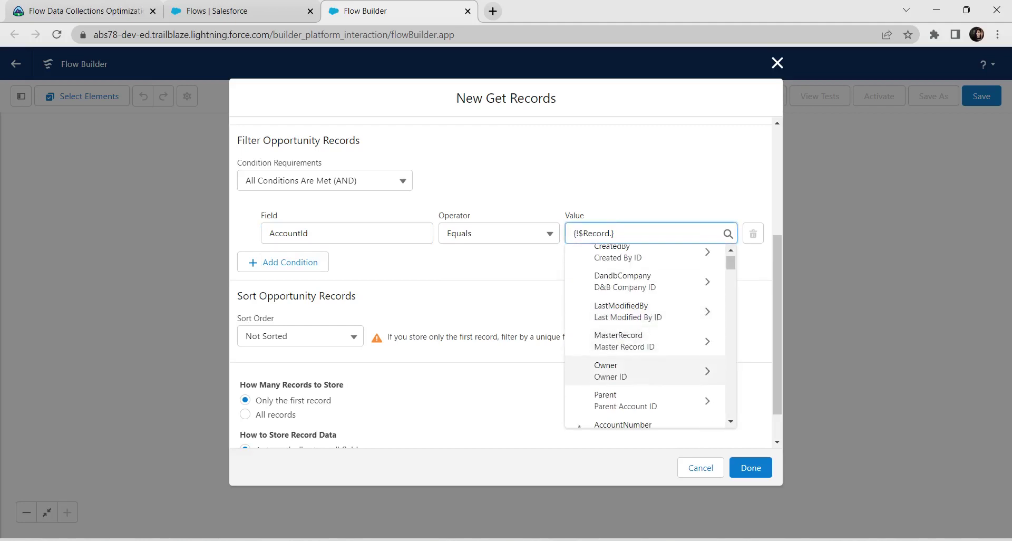
pyautogui.scroll(-10, 645, 337)
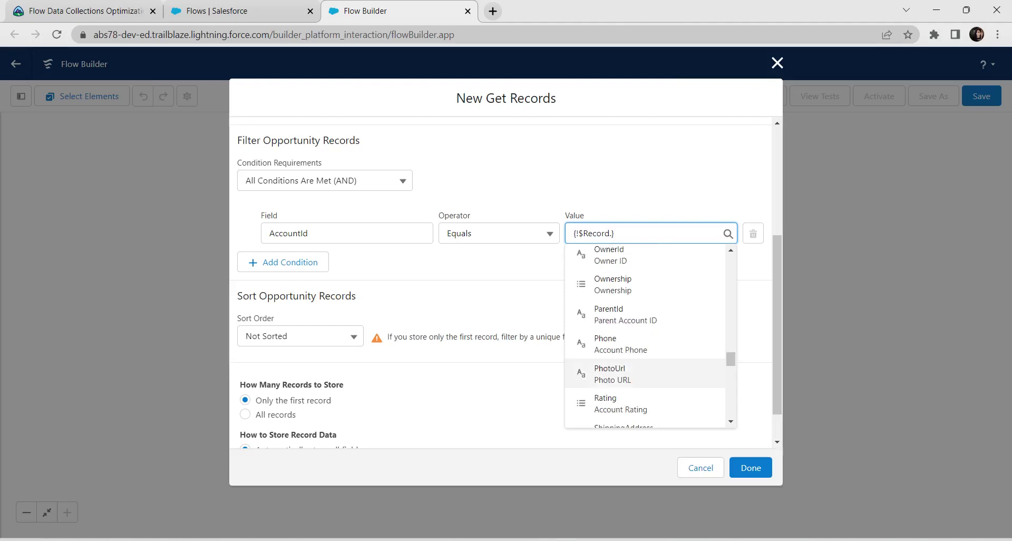
pyautogui.scroll(-8, 646, 348)
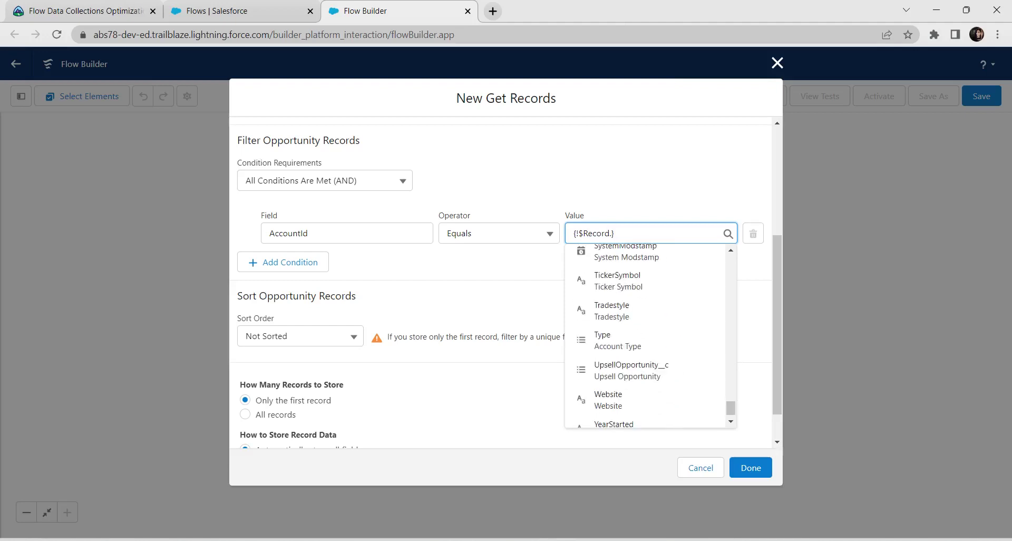
pyautogui.scroll(9, 645, 350)
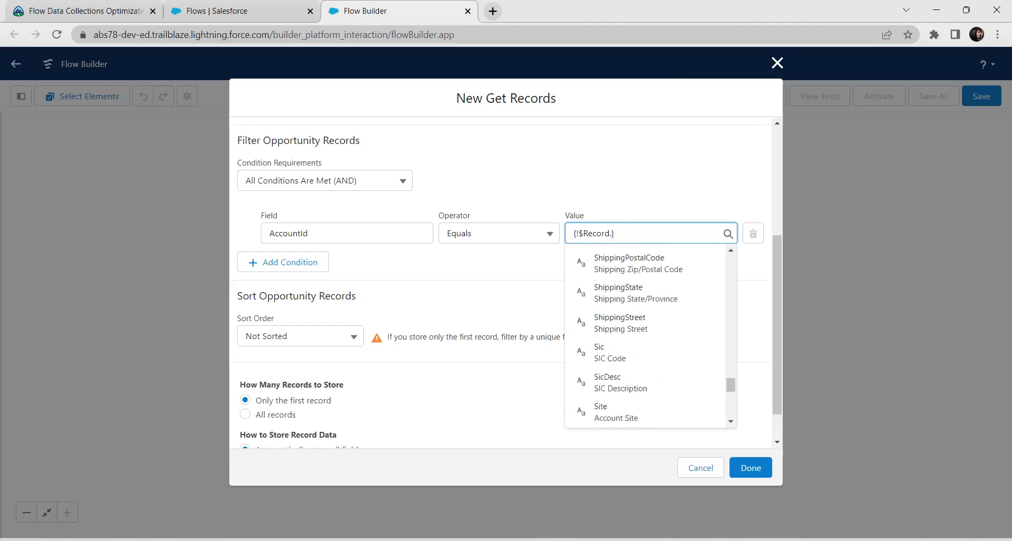
pyautogui.scroll(6, 646, 369)
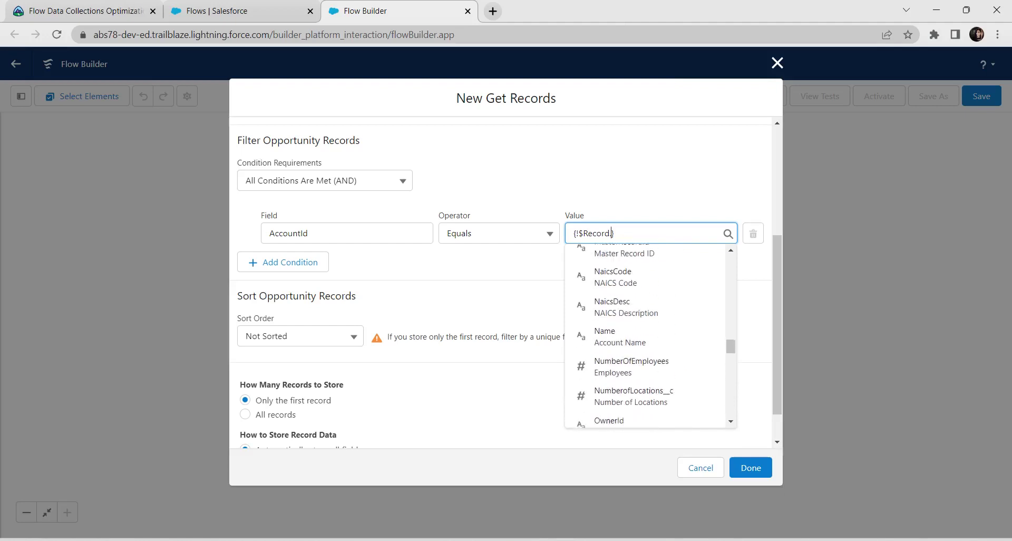
pyautogui.scroll(5, 645, 372)
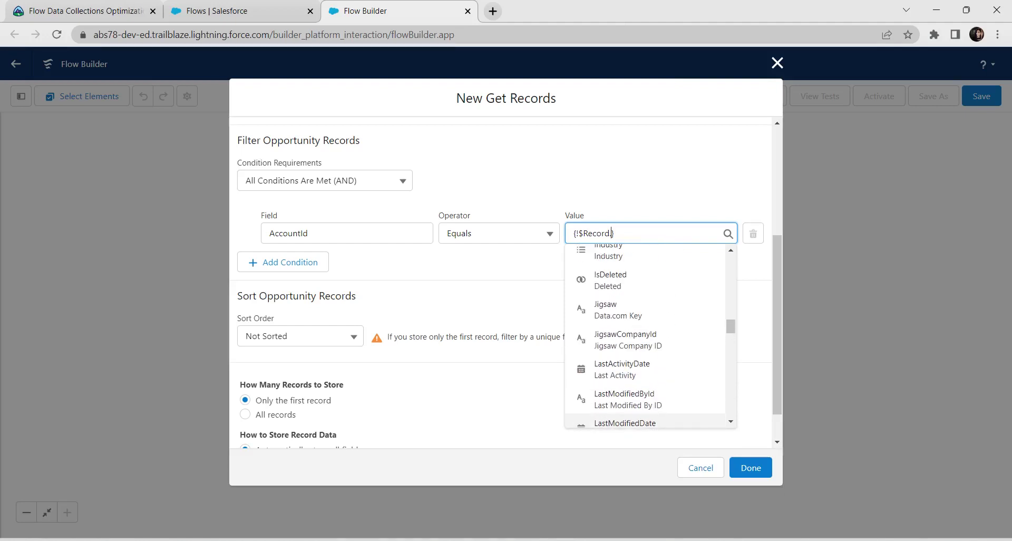
pyautogui.write('id')
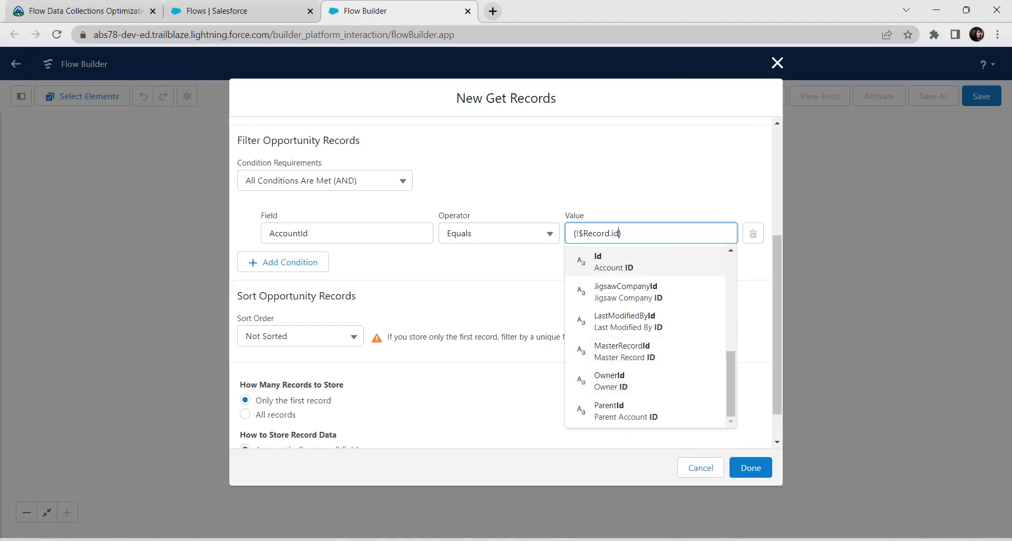
pyautogui.press('Return')
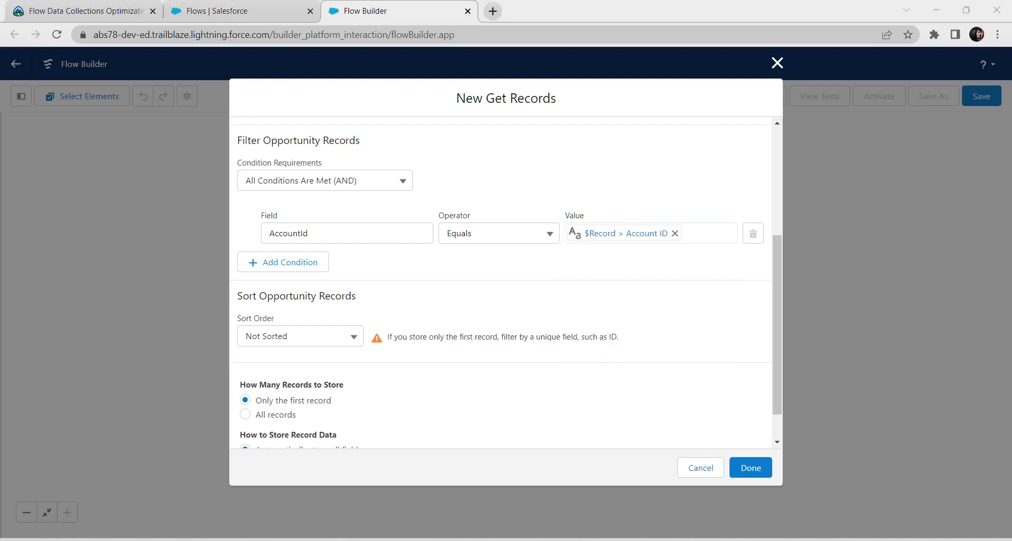
# - Set Get Opportunities to store all records and finish the element
pyautogui.click(245, 415)
pyautogui.scroll(-1, 501, 282)
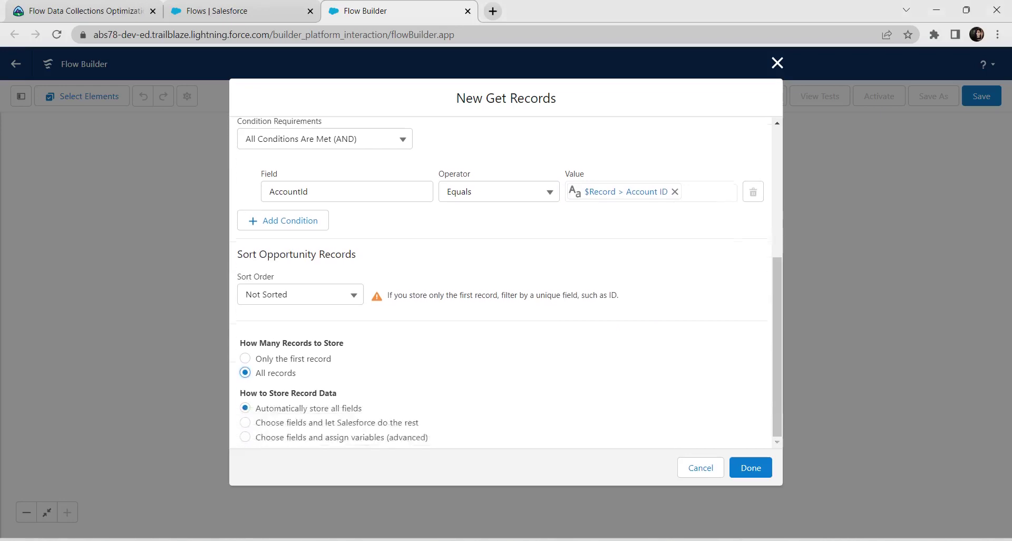
pyautogui.click(750, 467)
pyautogui.click(751, 467)
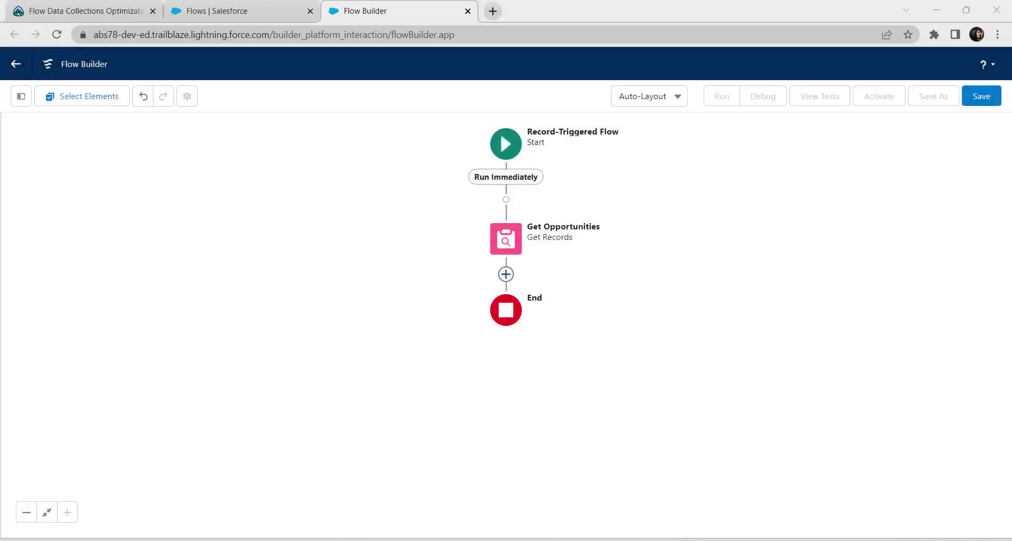
# - Add an Assignment element labelled Count Opp after Get Opportunities
pyautogui.click(506, 274)
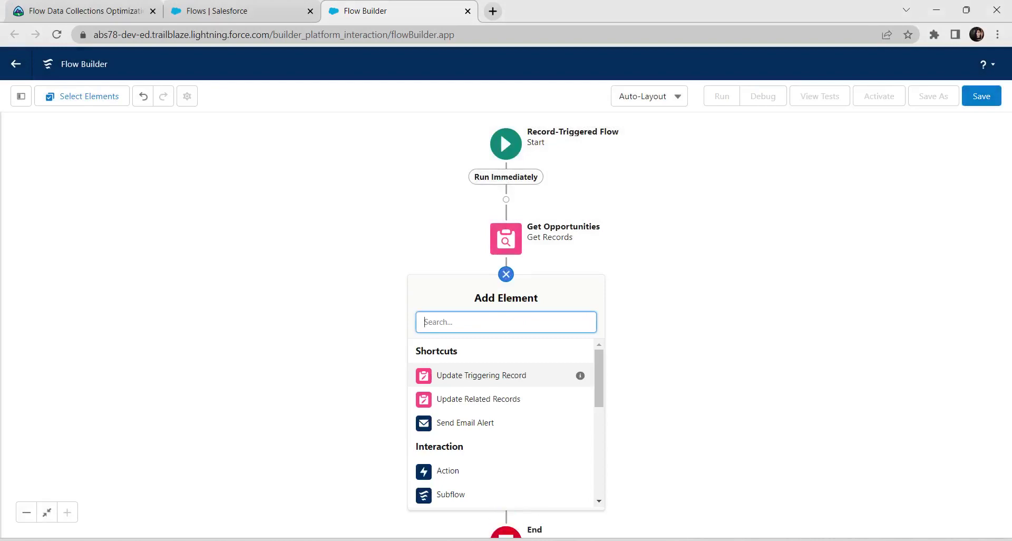
pyautogui.write('ass')
pyautogui.press('Return')
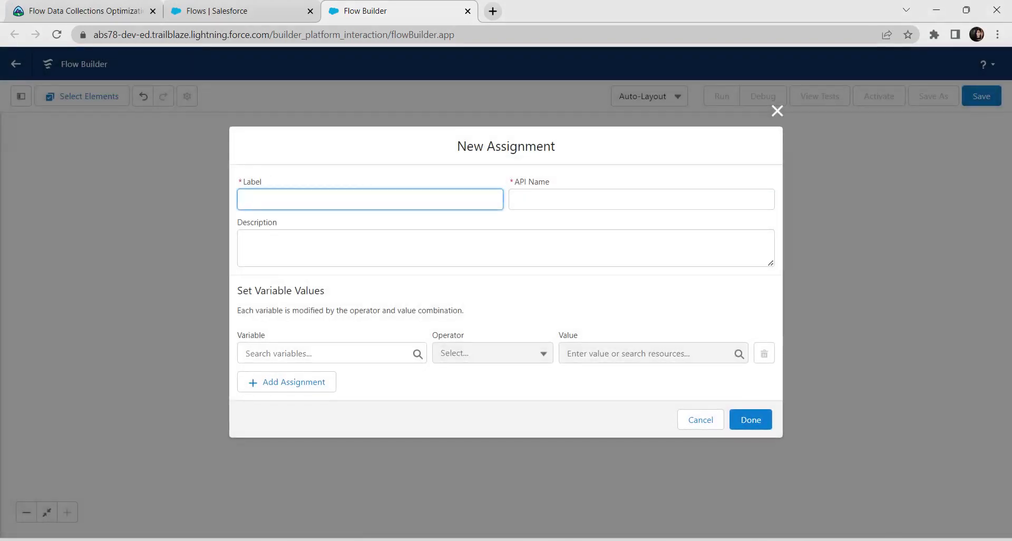
pyautogui.hotkey('alt', 'Tab')
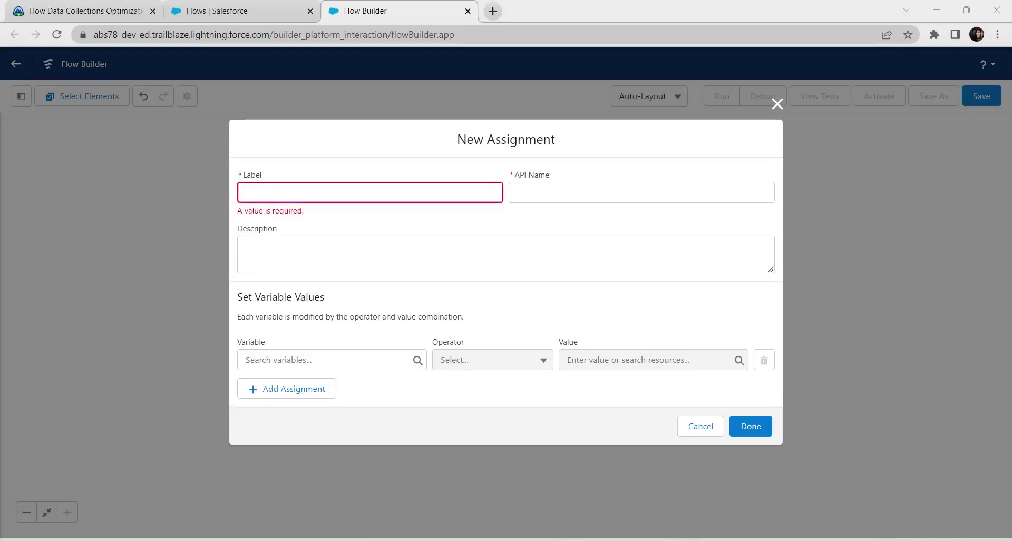
pyautogui.hotkey('alt', 'Tab')
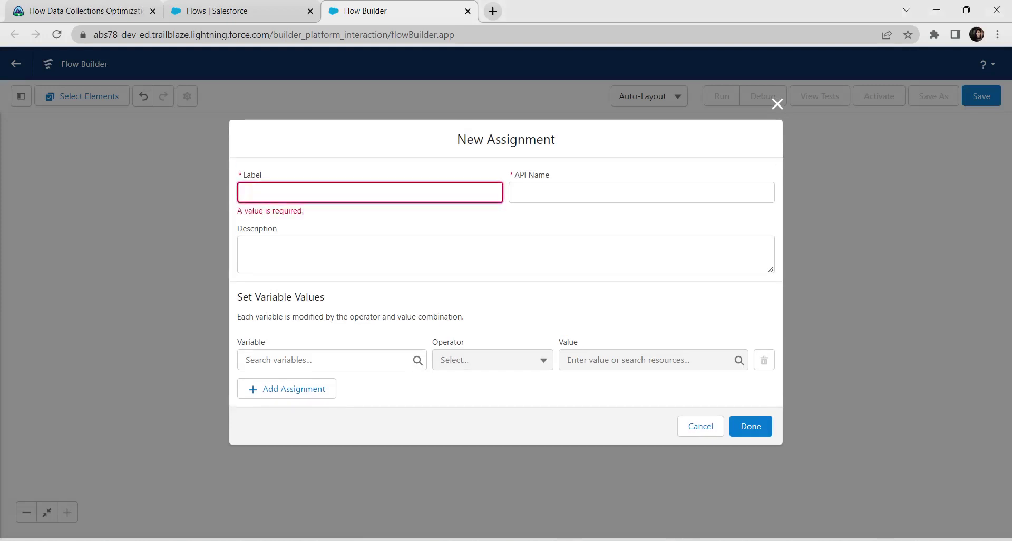
pyautogui.write('Count Opp')
pyautogui.press('Tab')
# - Create a new Variable resource for the assignment with the API name numOfOpp
pyautogui.click(331, 353)
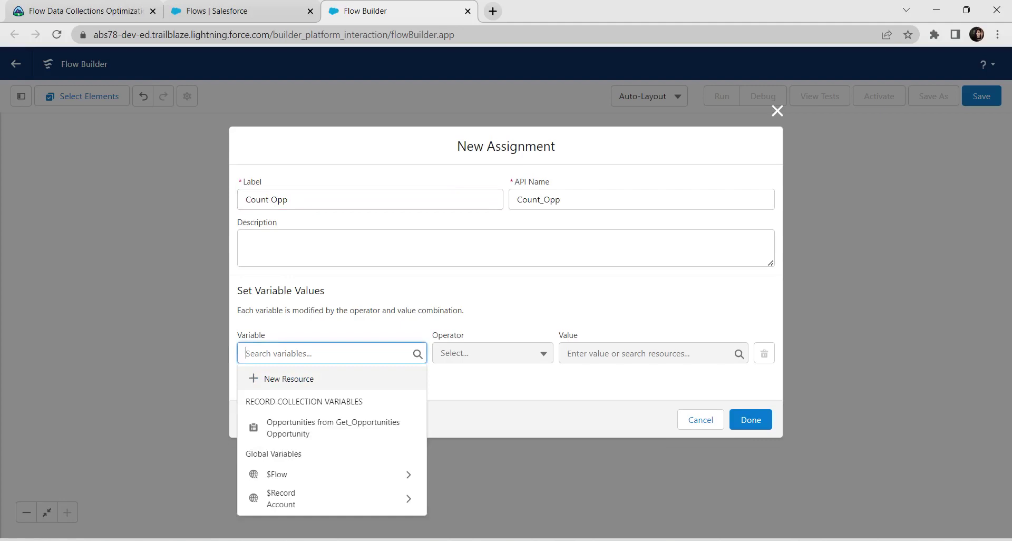
pyautogui.click(311, 378)
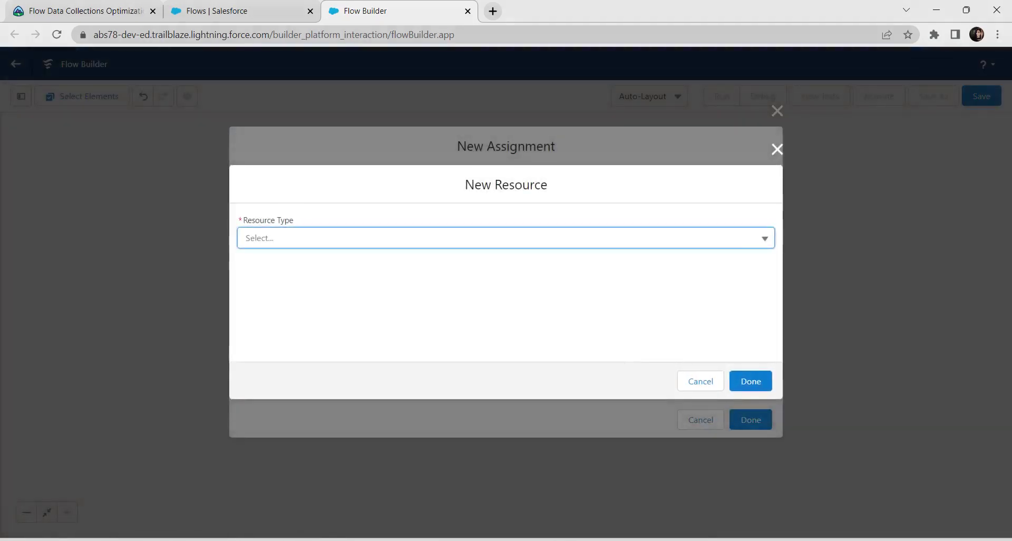
pyautogui.click(325, 238)
pyautogui.click(325, 268)
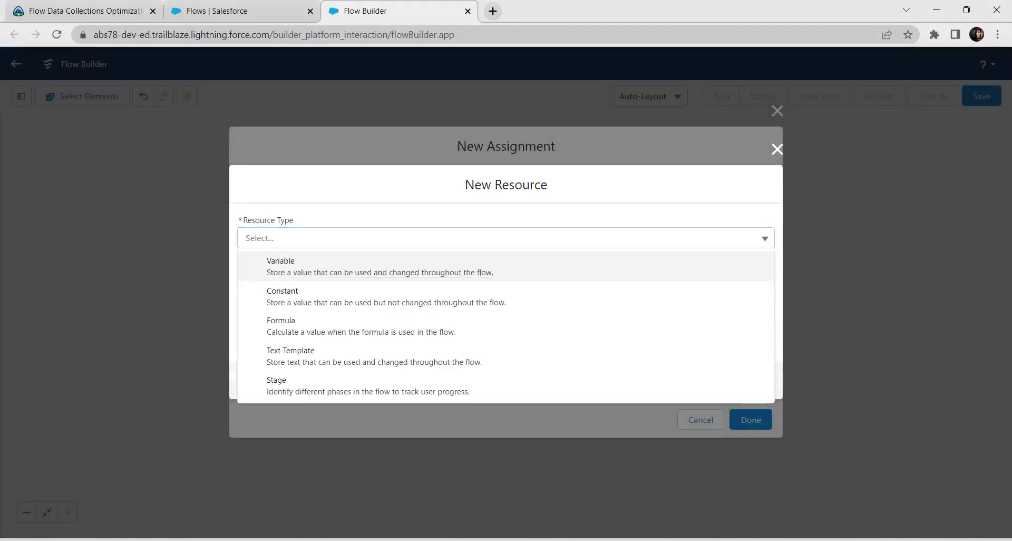
pyautogui.press('Return')
pyautogui.click(246, 263)
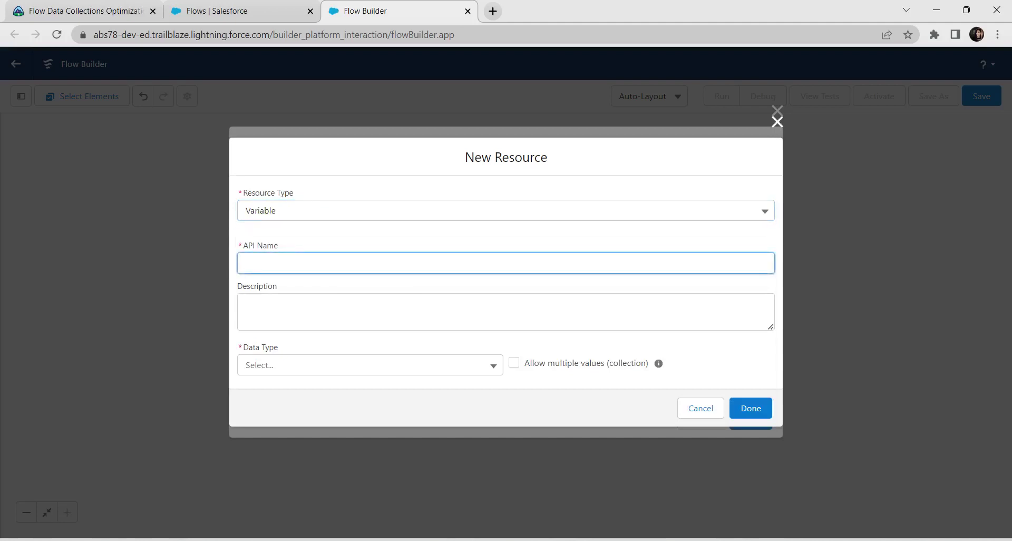
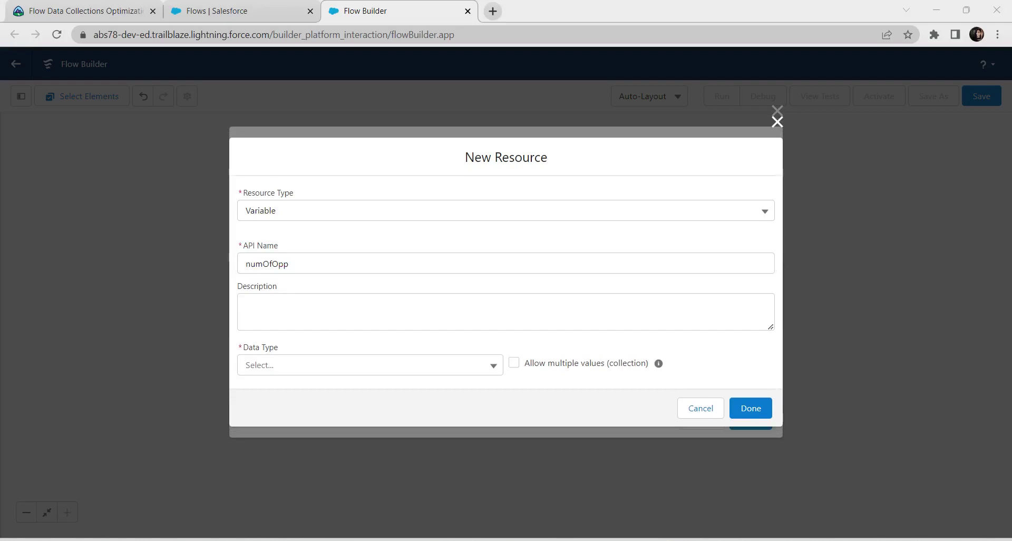
# - Set the numOfOpp variable's data type to Number with 0 decimal places and finish the resource
pyautogui.click(369, 365)
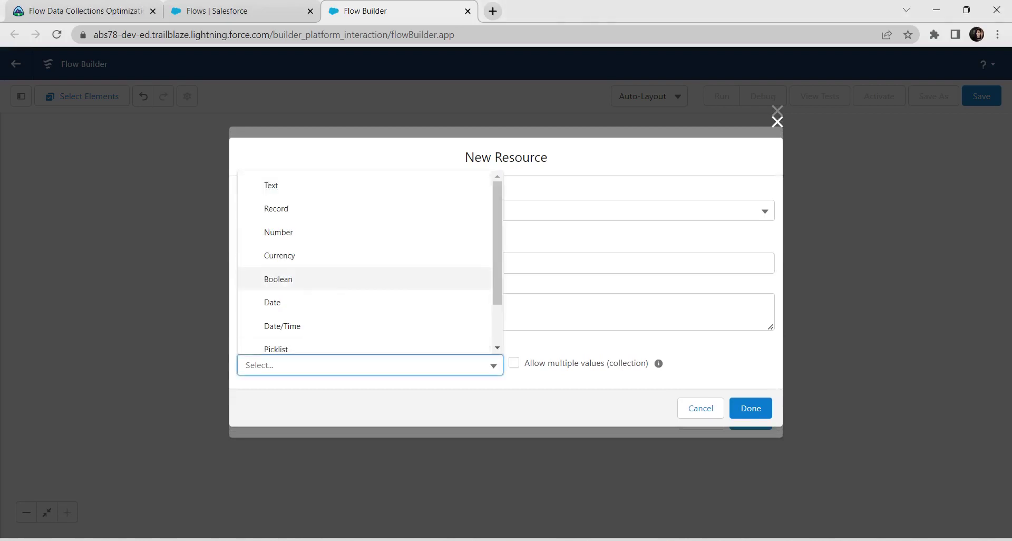
pyautogui.press('Up')
pyautogui.press('Up')
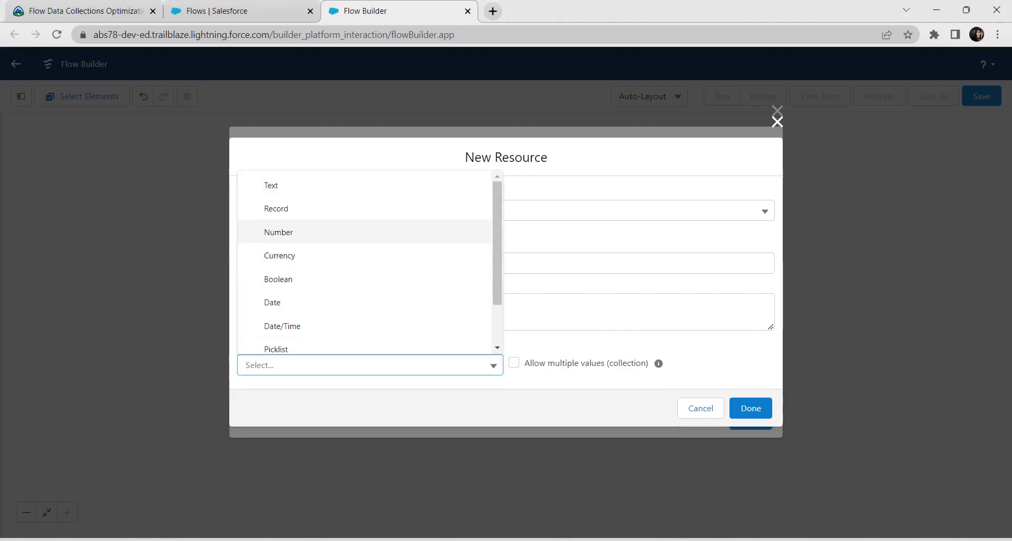
pyautogui.press('Return')
pyautogui.scroll(-1, 500, 283)
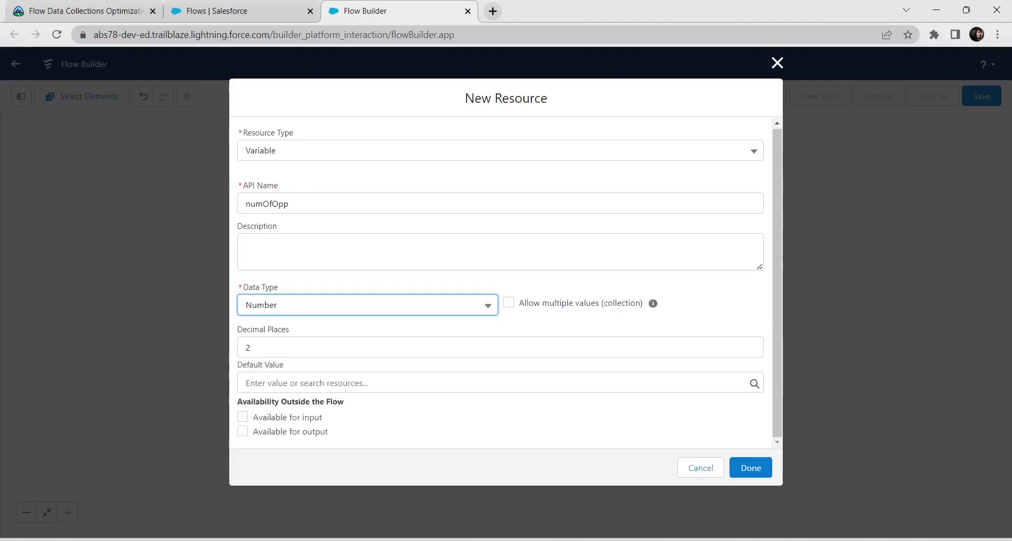
pyautogui.hotkey('alt', 'Tab')
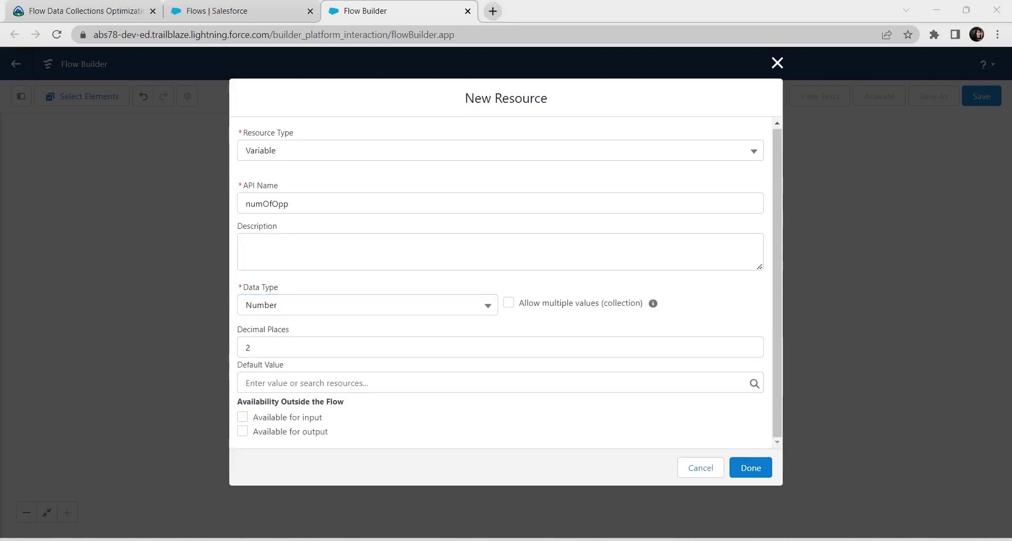
pyautogui.doubleClick(248, 347)
pyautogui.press('BackSpace')
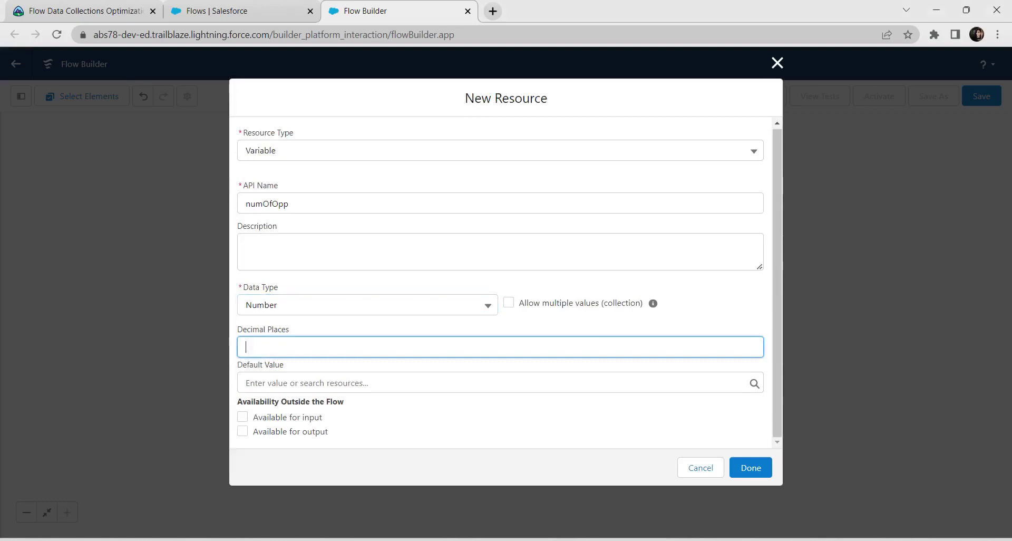
pyautogui.write('0')
pyautogui.click(750, 467)
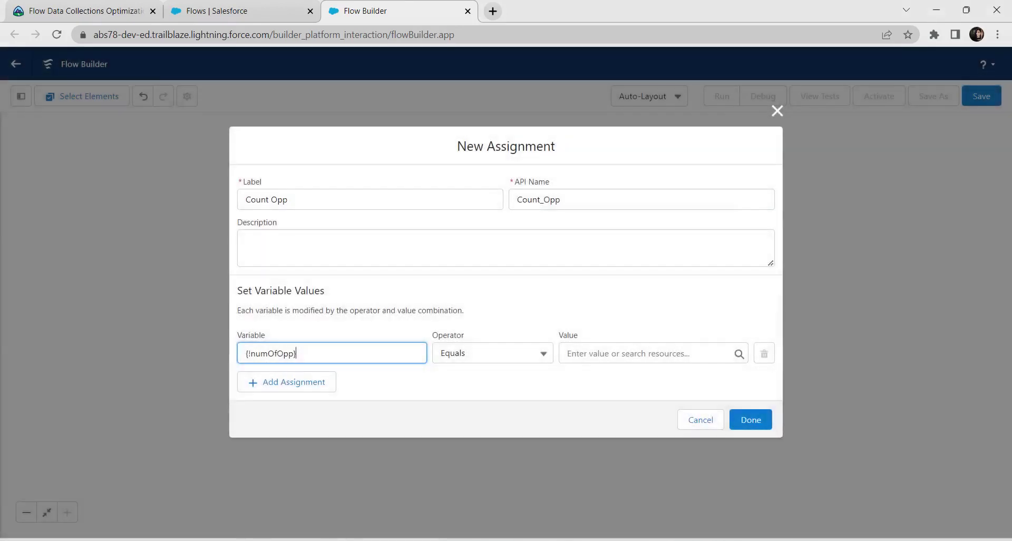
# - Assign numOfOpp with the Equals Count operator to Opportunities from Get_Opportunities and finish the Count Opp element
pyautogui.click(492, 352)
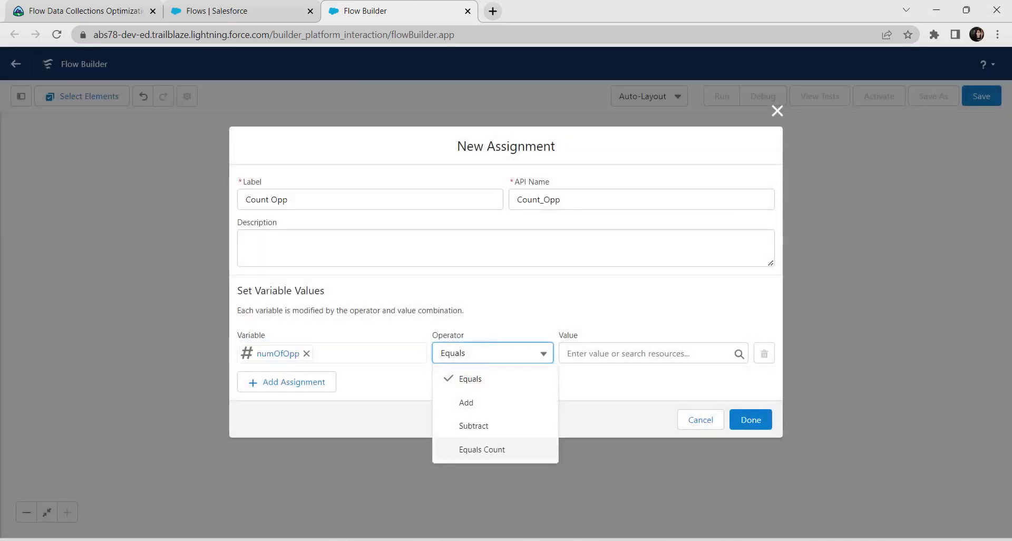
pyautogui.click(482, 449)
pyautogui.click(647, 354)
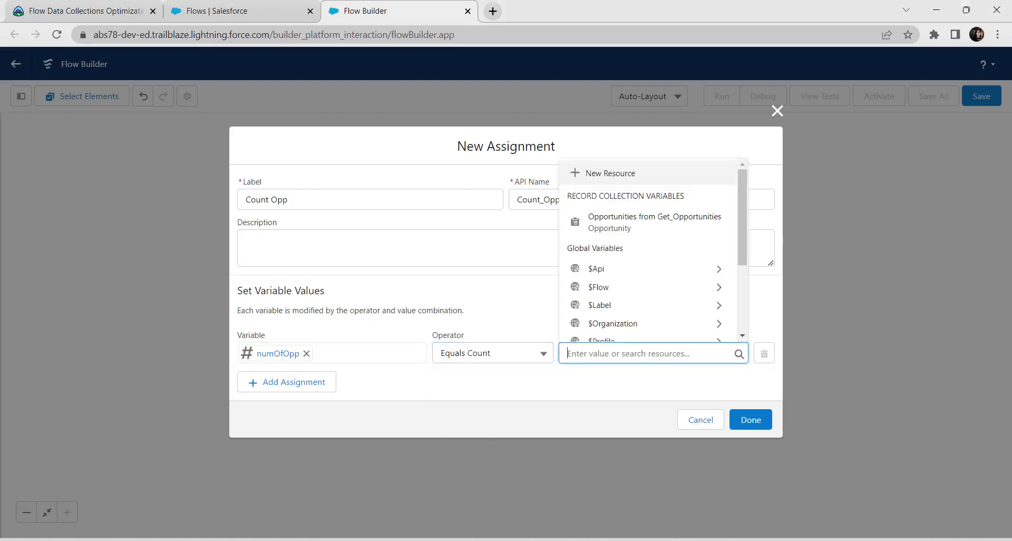
pyautogui.press('Down')
pyautogui.press('Return')
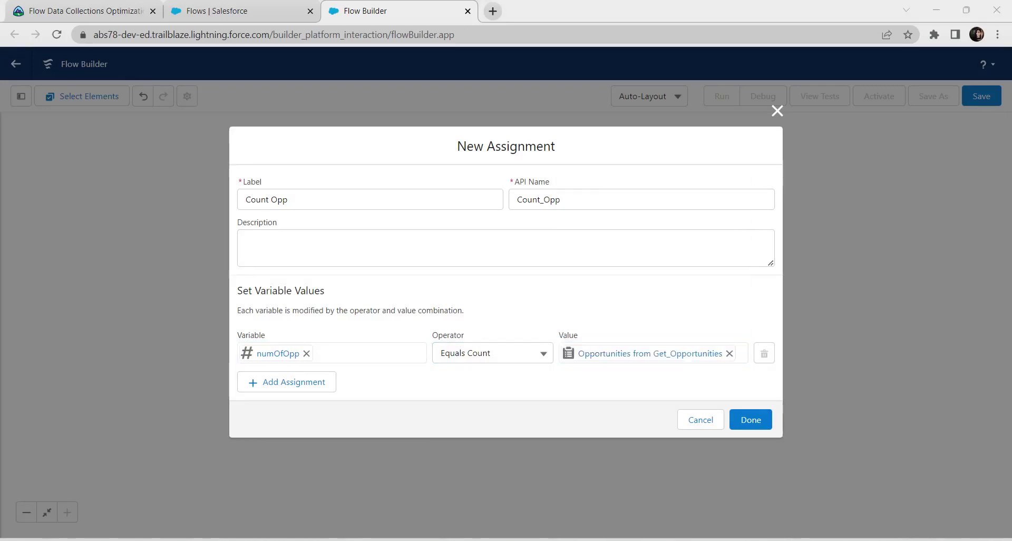
pyautogui.click(751, 421)
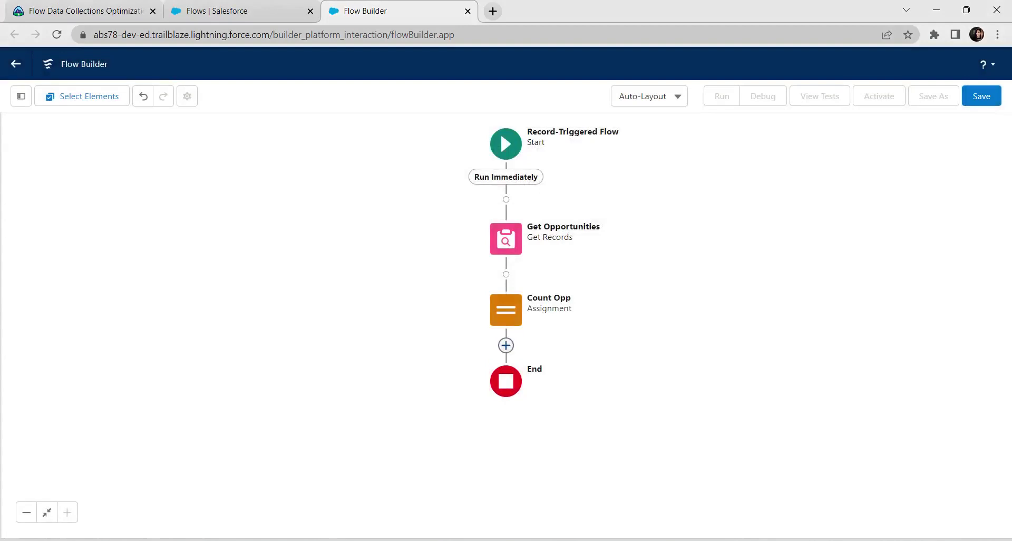
# - Reopen the Get Opportunities element and add a second filter condition on the StageName field
pyautogui.click(505, 346)
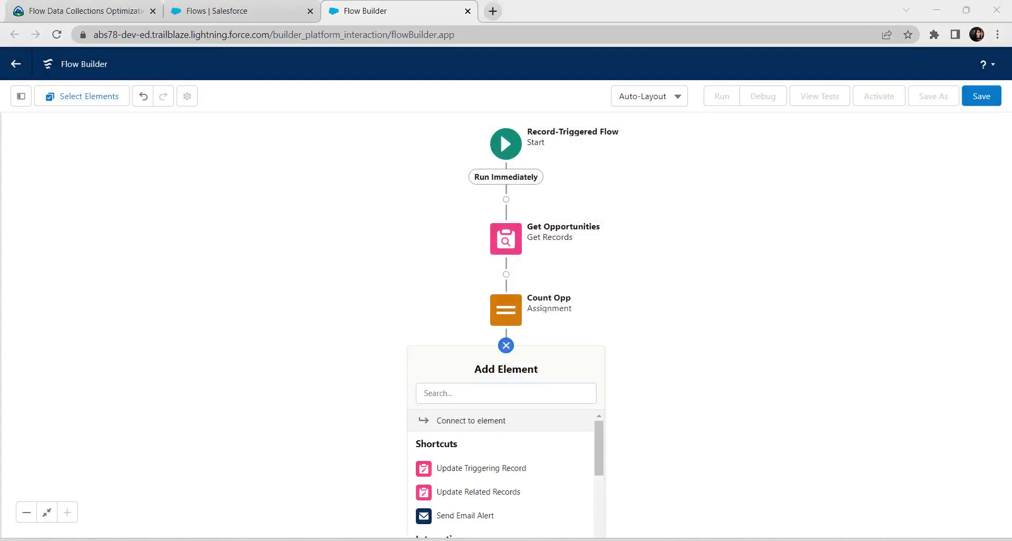
pyautogui.press('Escape')
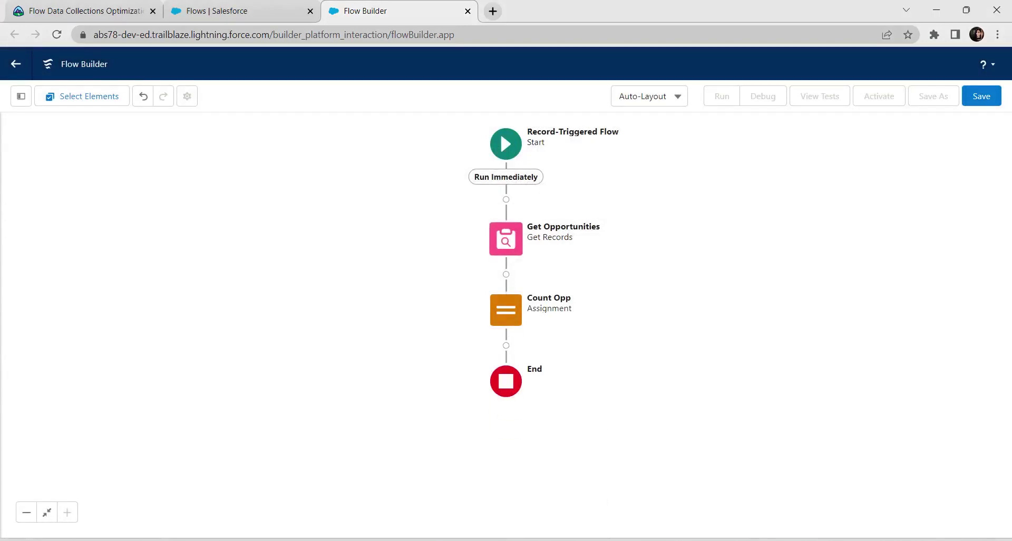
pyautogui.doubleClick(506, 238)
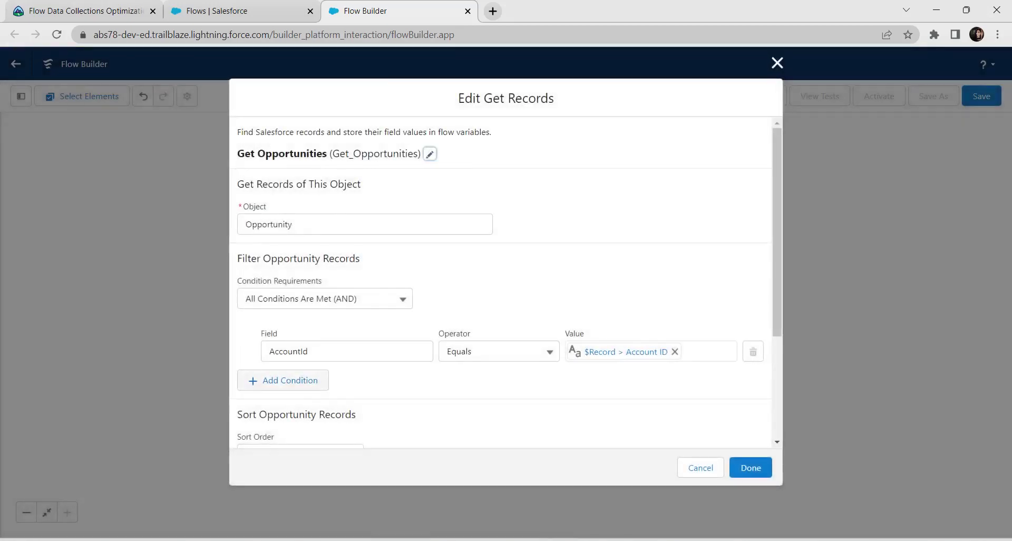
pyautogui.click(283, 380)
pyautogui.scroll(-4, 506, 284)
pyautogui.click(347, 195)
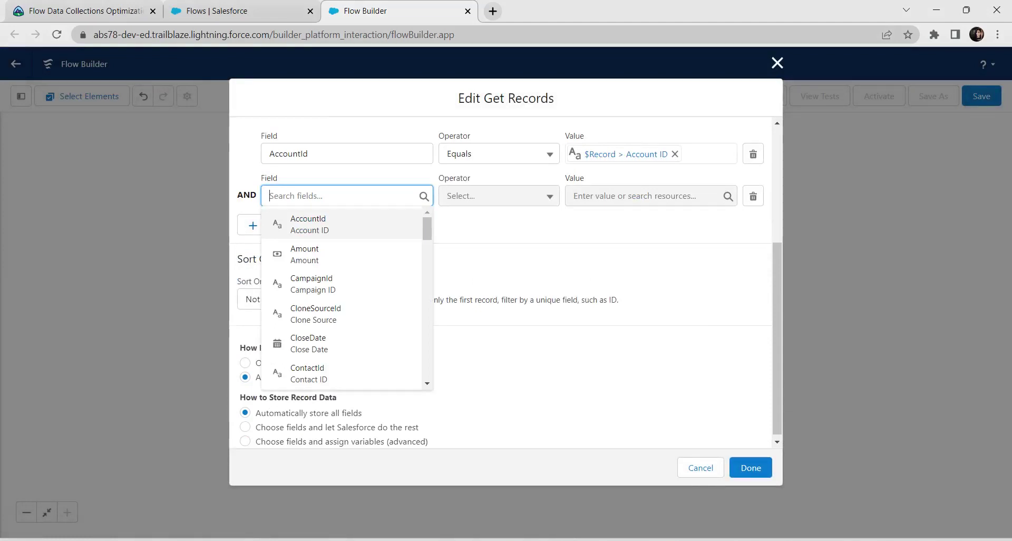
pyautogui.scroll(-1, 343, 303)
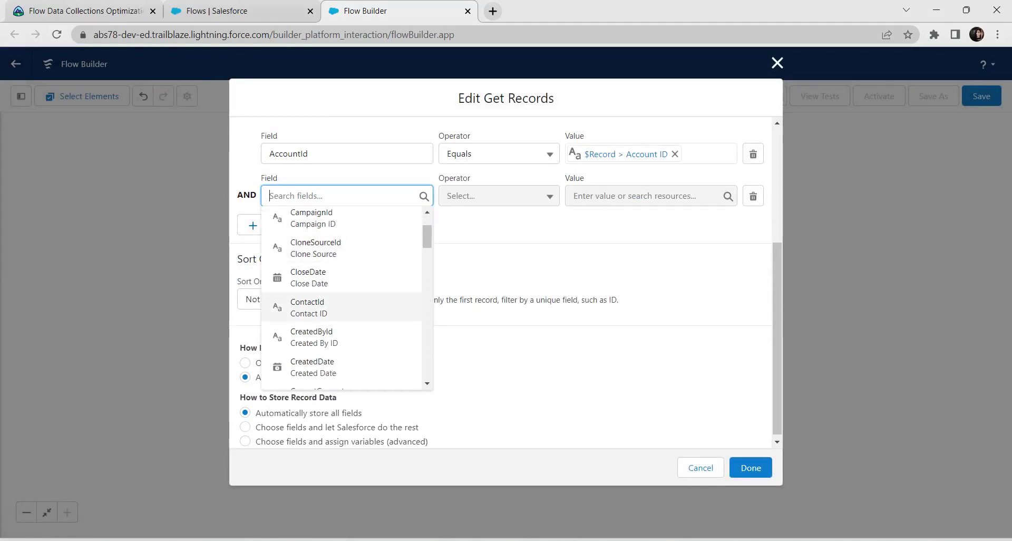
pyautogui.scroll(-10, 342, 306)
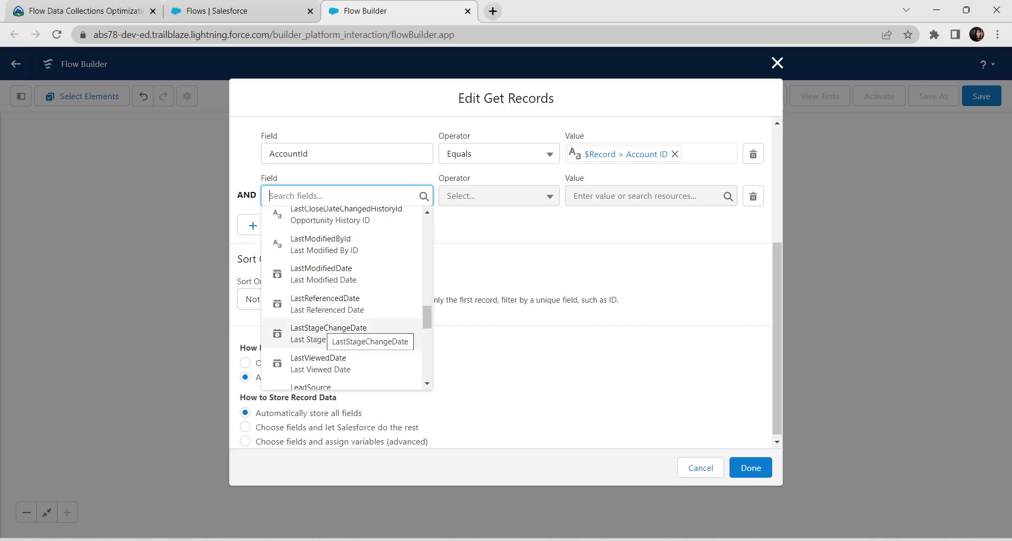
pyautogui.write('sta')
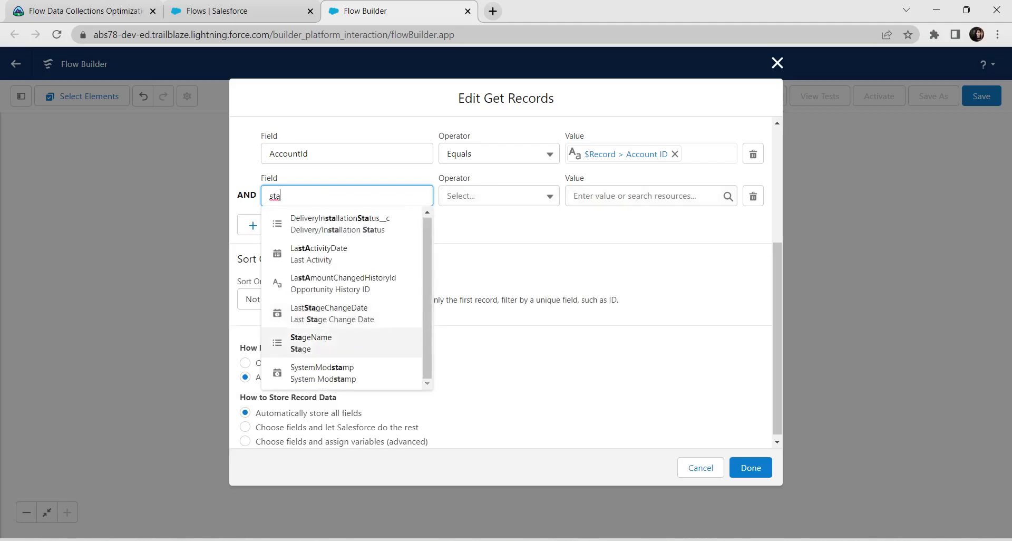
pyautogui.click(311, 343)
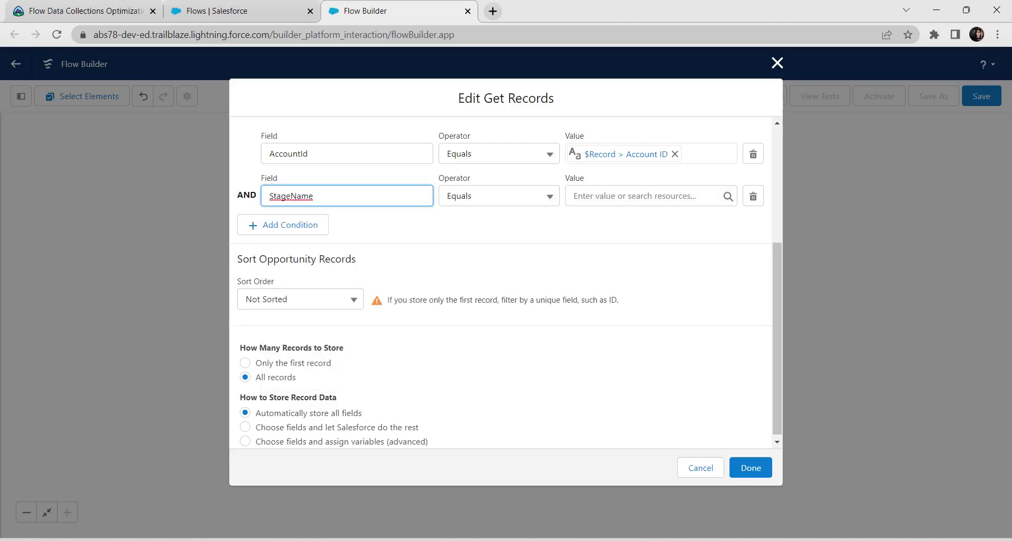
# - Set the StageName condition's operator to Does Not Equal and its value to Closed Won
pyautogui.click(498, 195)
pyautogui.click(484, 244)
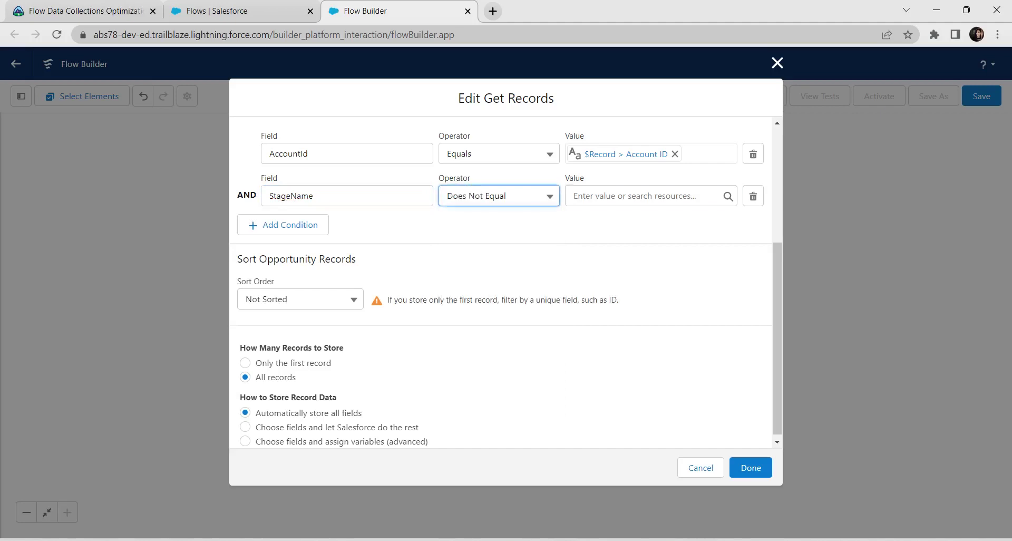
pyautogui.click(643, 195)
pyautogui.write('clo')
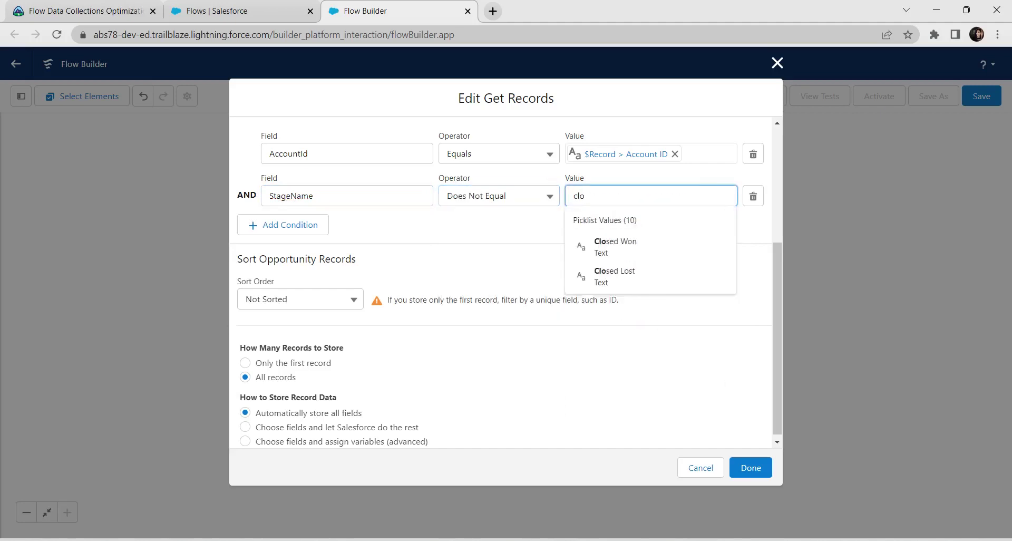
pyautogui.press('Down')
pyautogui.press('Return')
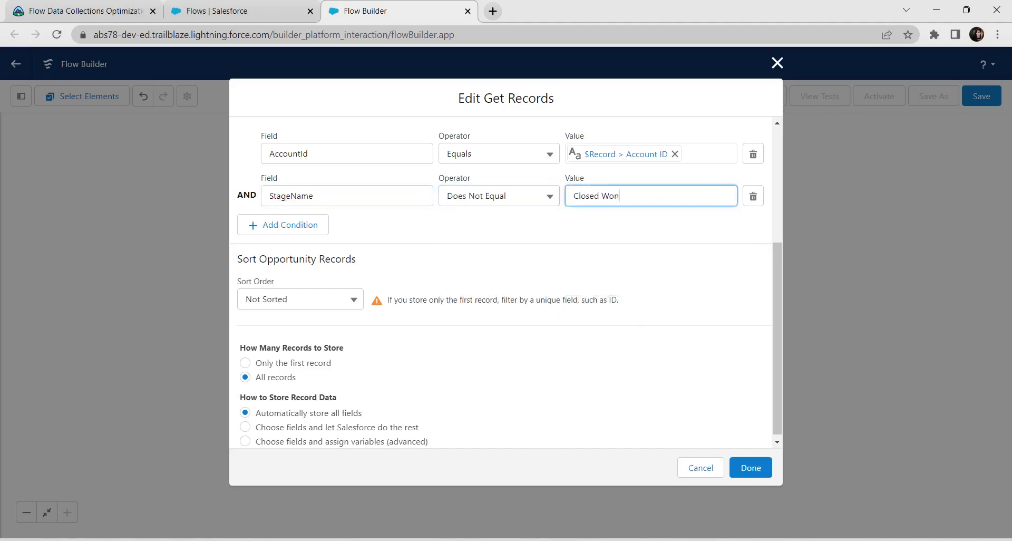
pyautogui.hotkey('alt', 'Tab')
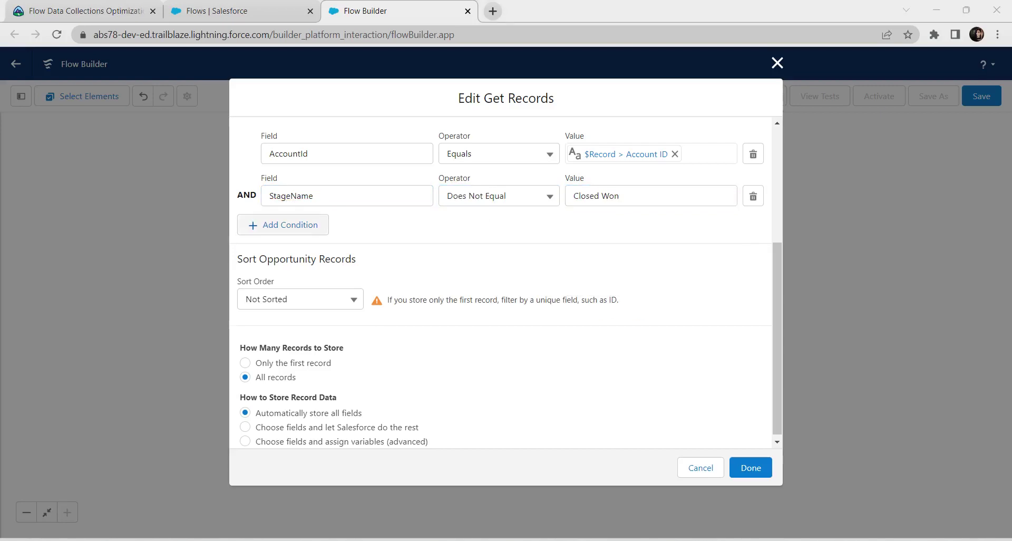
# - Add a third filter condition on the StageName field with the Does Not Equal operator
pyautogui.click(283, 224)
pyautogui.click(346, 238)
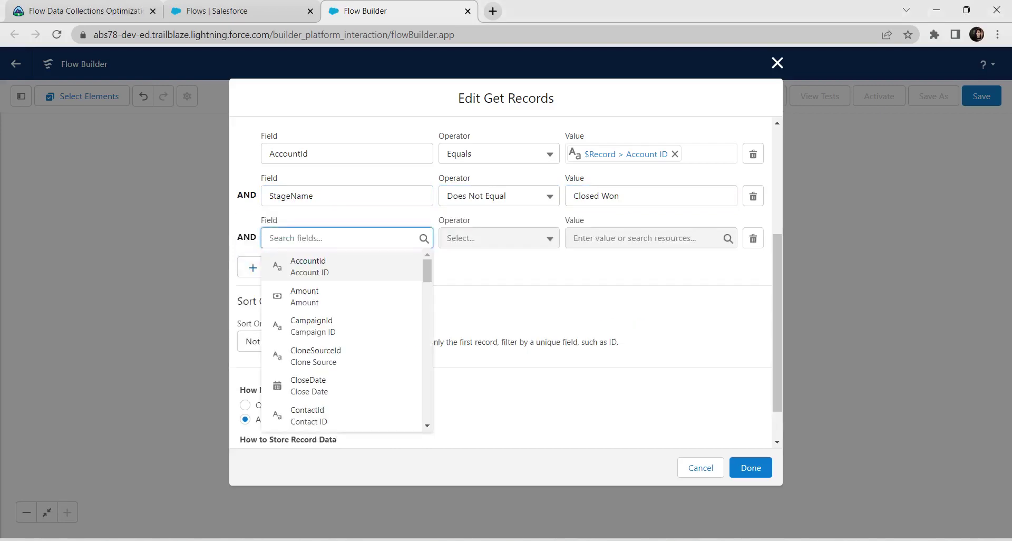
pyautogui.write('sta')
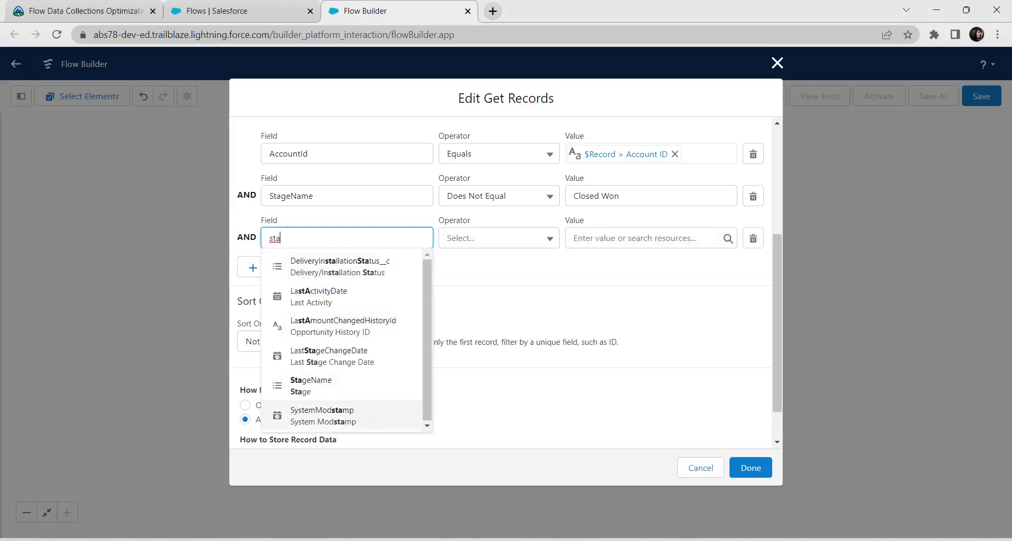
pyautogui.click(337, 385)
pyautogui.click(498, 238)
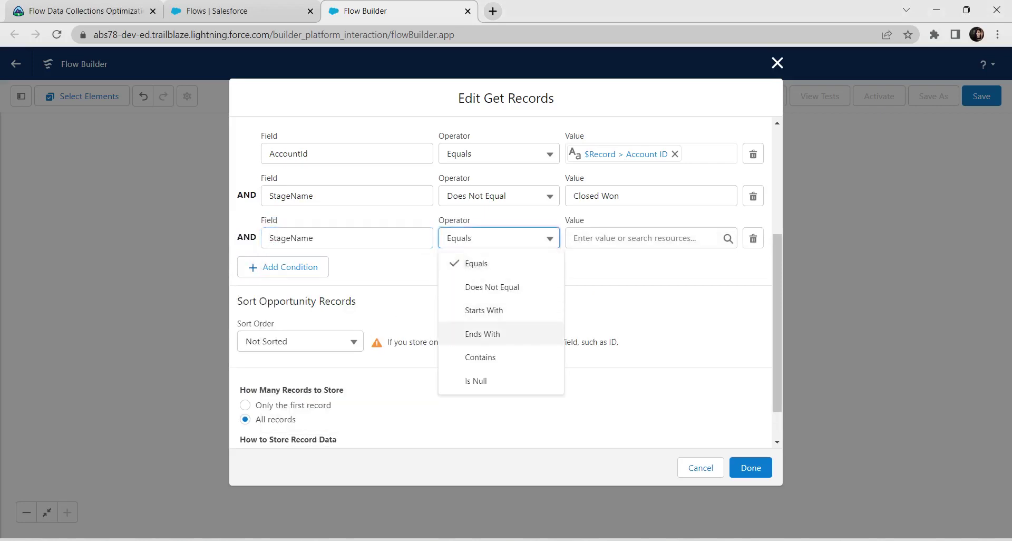
pyautogui.click(493, 286)
# - Set the third condition's value to Closed Lost and finish editing the Get Opportunities element
pyautogui.click(634, 238)
pyautogui.press('Down')
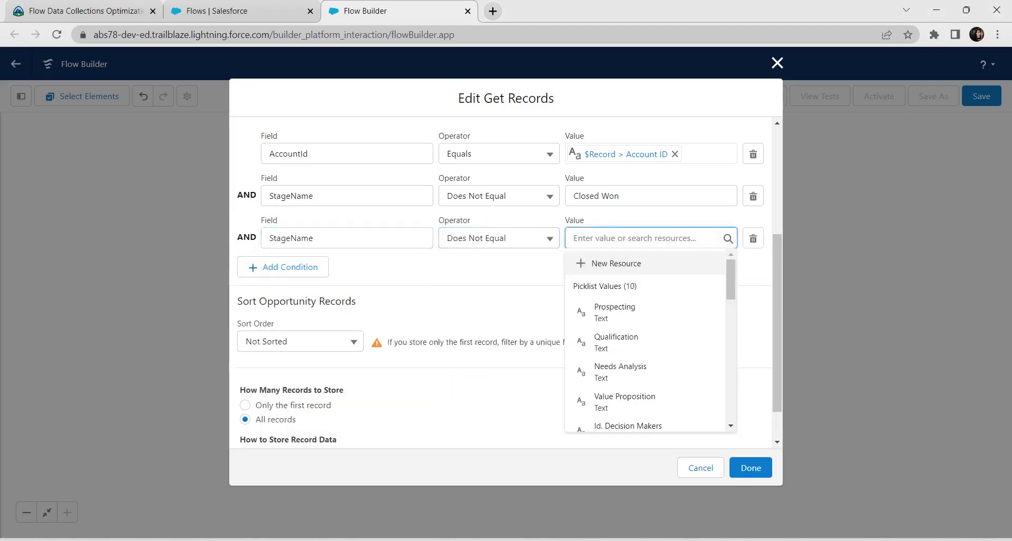
pyautogui.write('close')
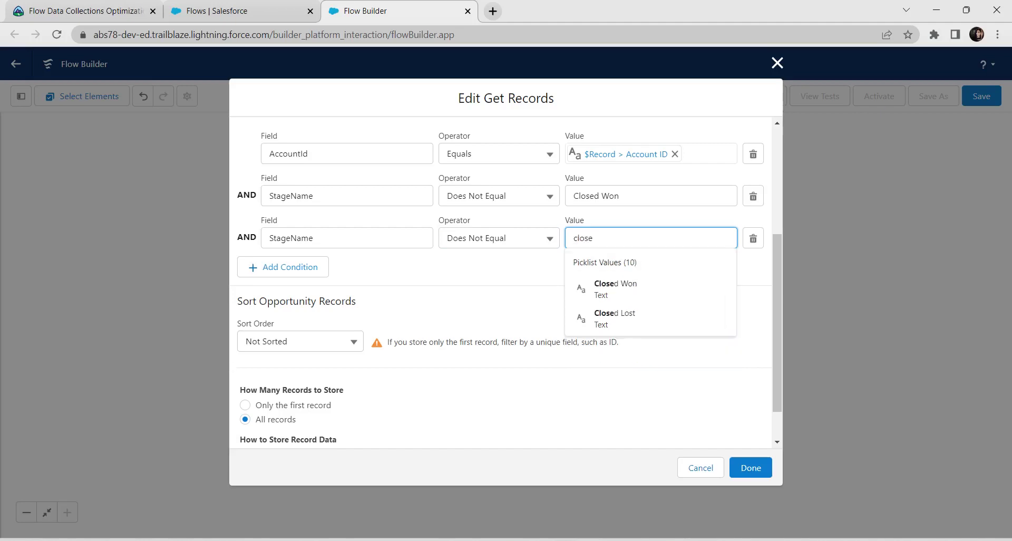
pyautogui.press('Down')
pyautogui.press('Down')
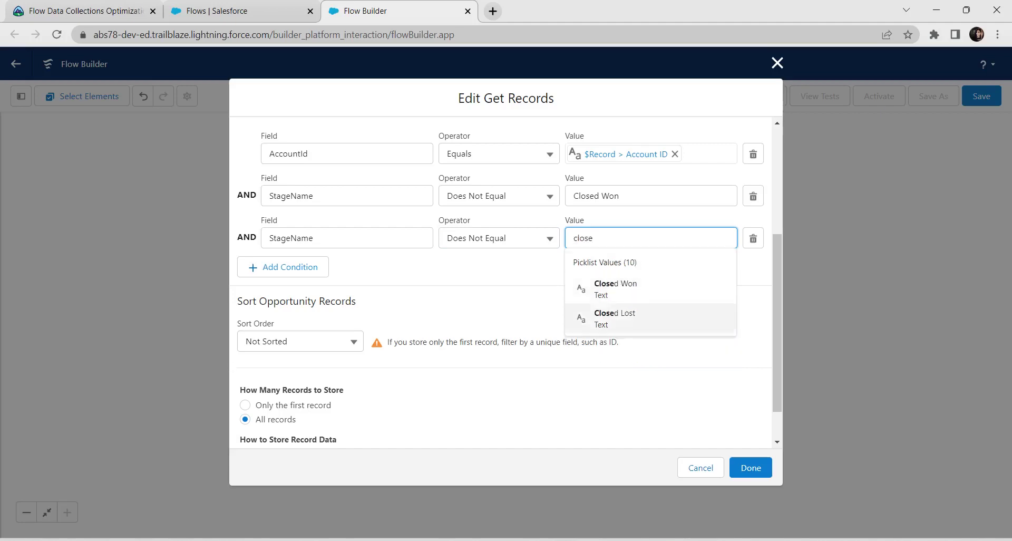
pyautogui.press('Return')
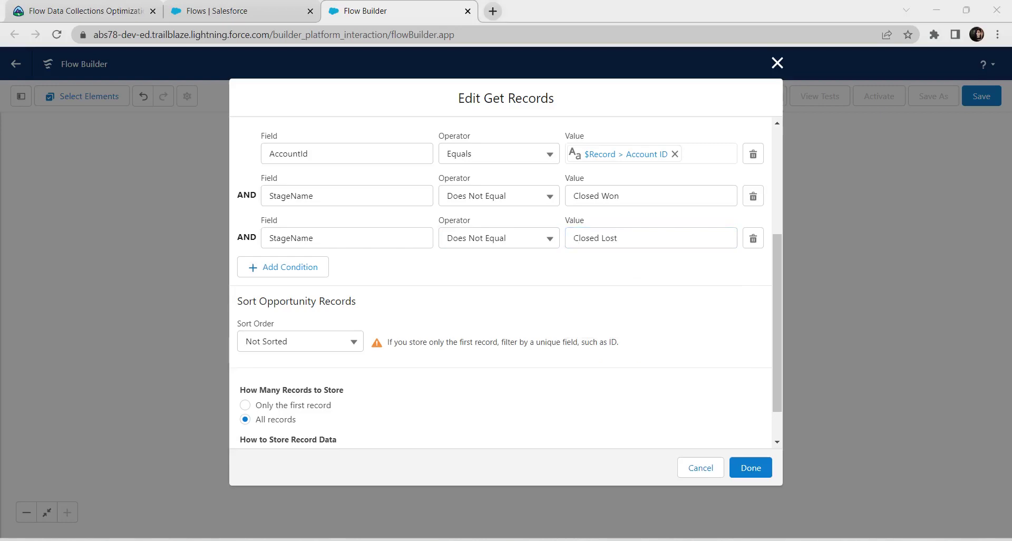
pyautogui.click(751, 467)
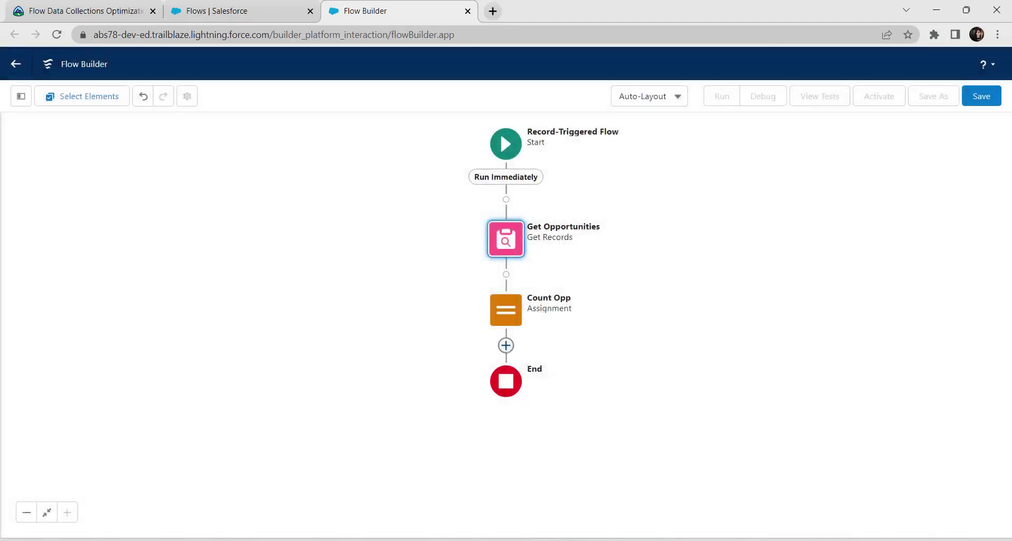
# - Add a Decision element labelled Records for evaluation after Count Opp
pyautogui.click(506, 346)
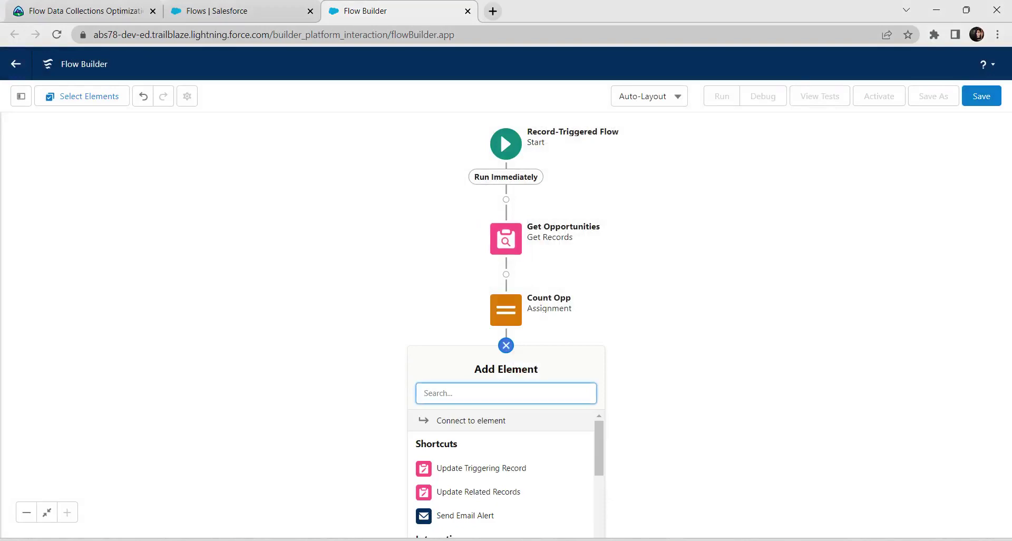
pyautogui.write('dec')
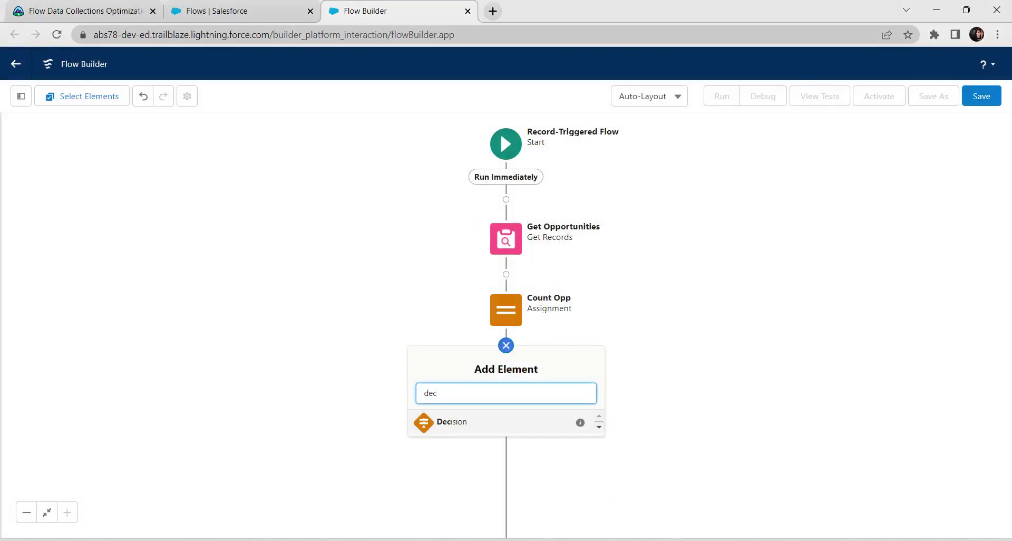
pyautogui.press('Return')
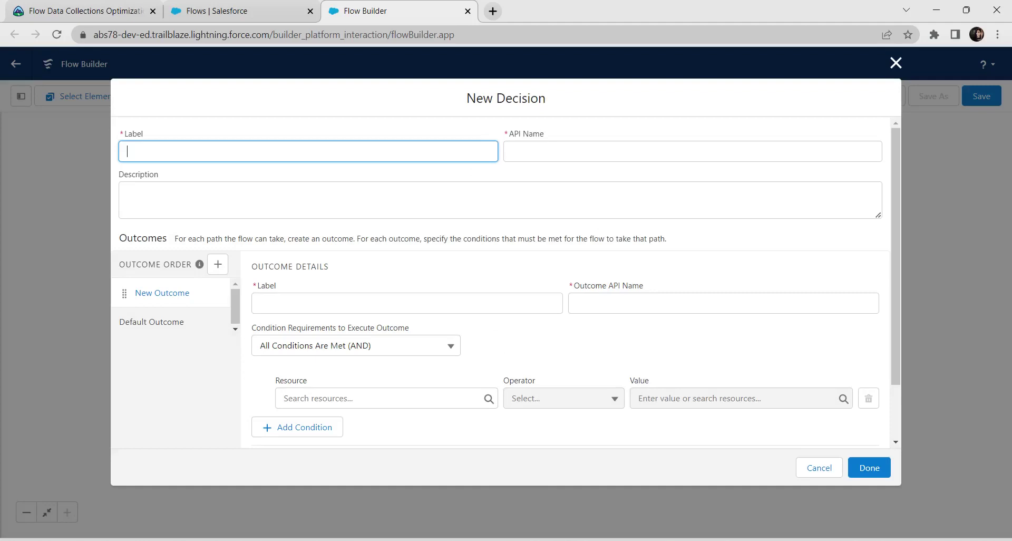
pyautogui.write('Recor')
pyautogui.write('ds for ')
pyautogui.write('ev')
pyautogui.press('BackSpace')
pyautogui.write('valuation')
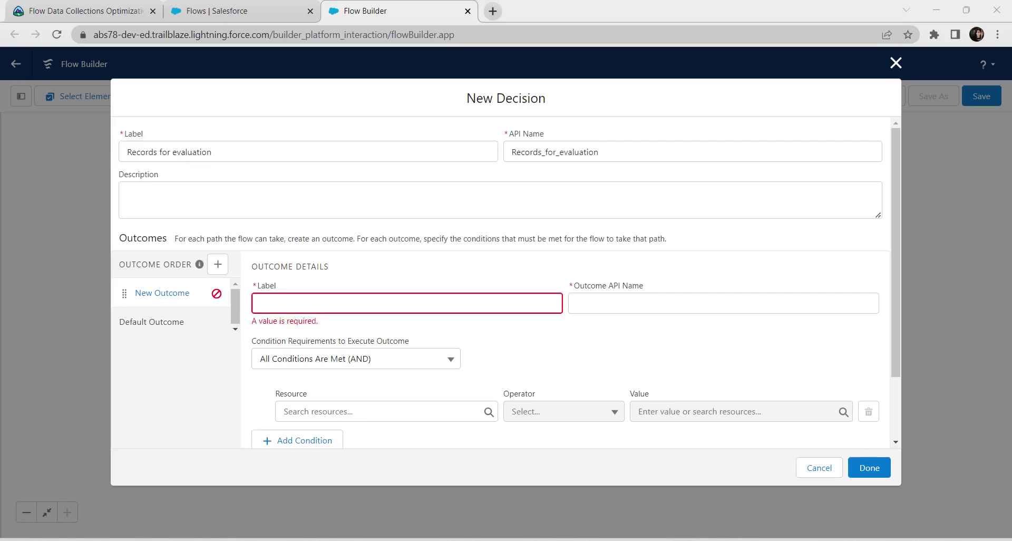
# - Label the decision's first outcome "more than 3" and its default outcome "3 or fewer"
pyautogui.write('more')
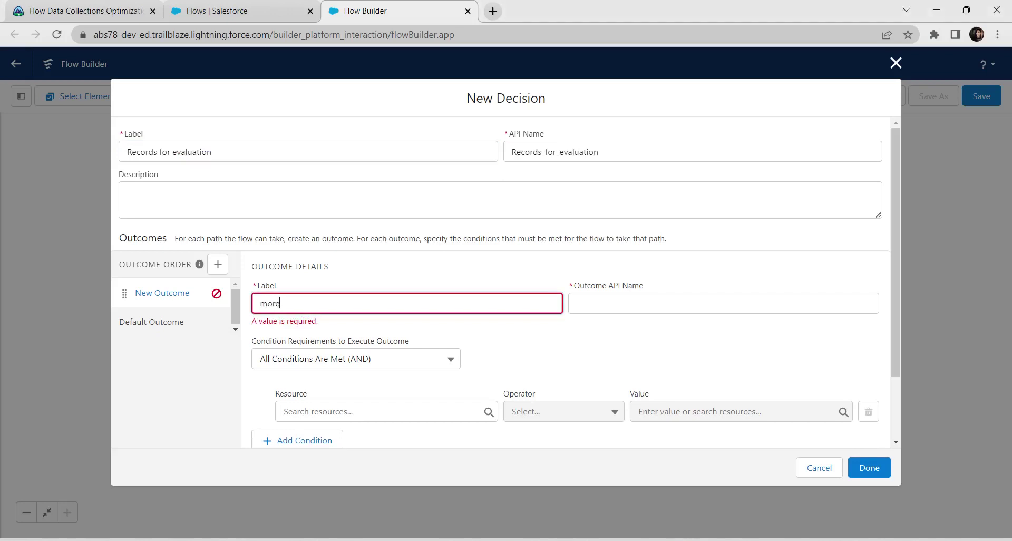
pyautogui.write(' than 3')
pyautogui.press('Tab')
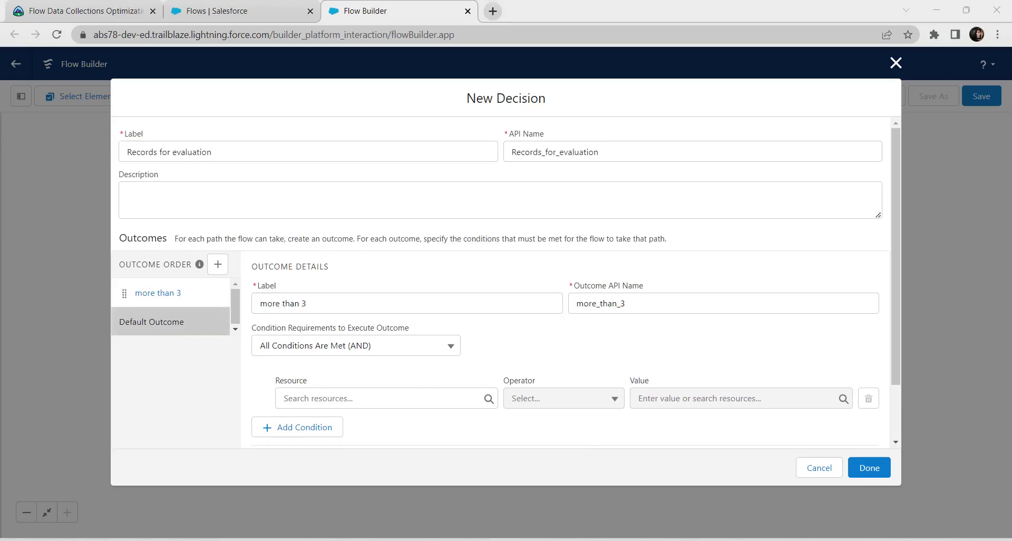
pyautogui.click(152, 321)
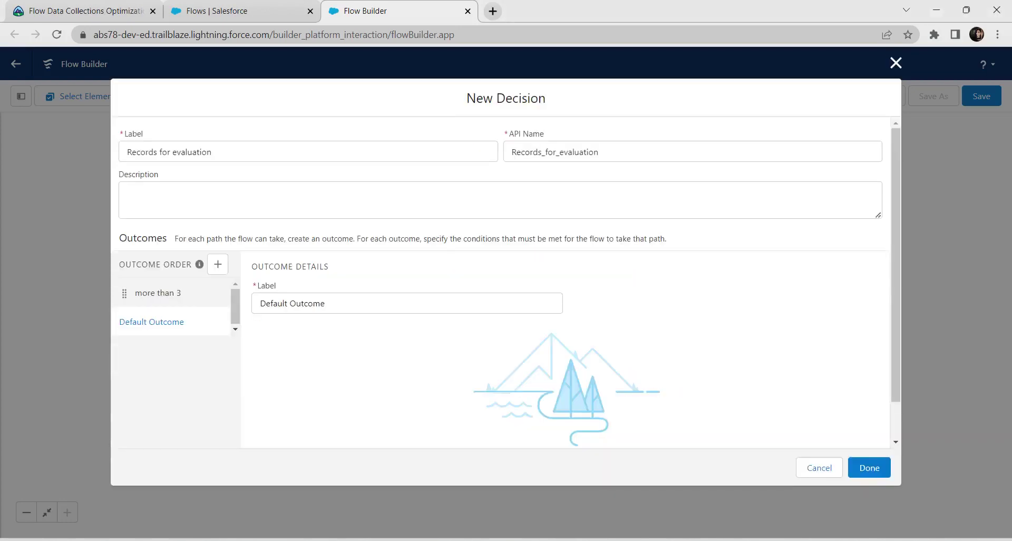
pyautogui.moveTo(326, 303); pyautogui.dragTo(224, 301)
pyautogui.press('BackSpace')
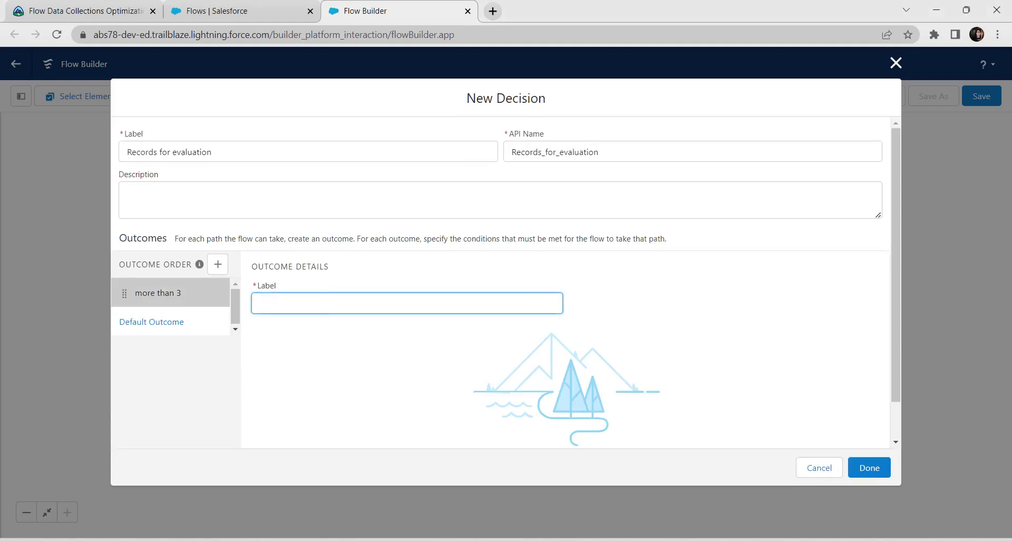
pyautogui.write('3 or fewer')
pyautogui.press('Tab')
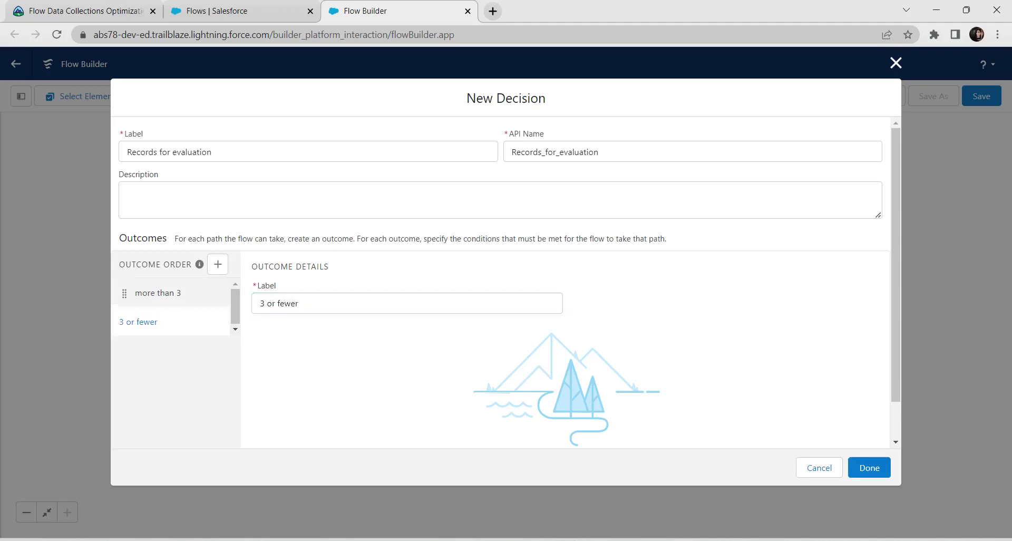
# - Set the "more than 3" outcome's condition to numOfOpp Greater Than 3 and finish the decision
pyautogui.click(157, 292)
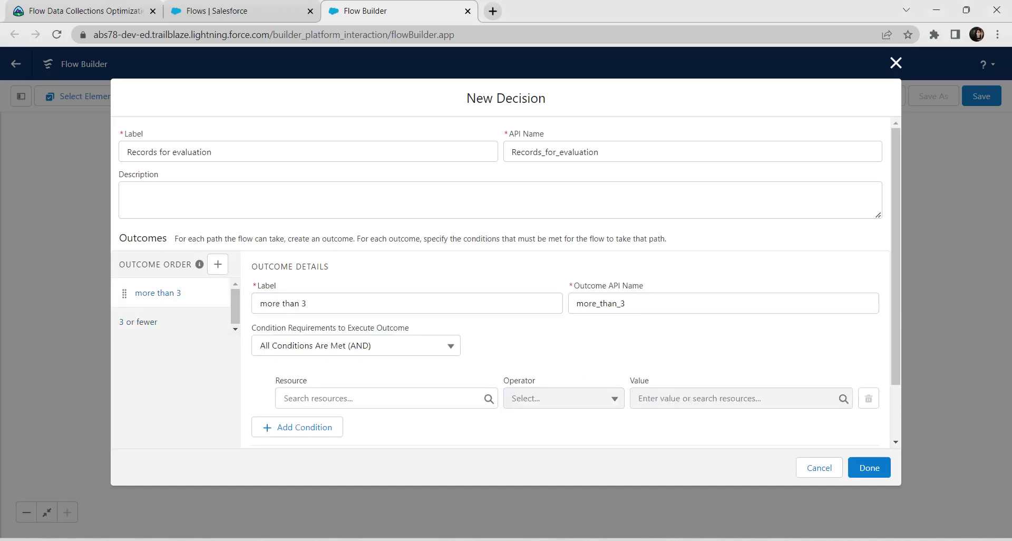
pyautogui.click(386, 398)
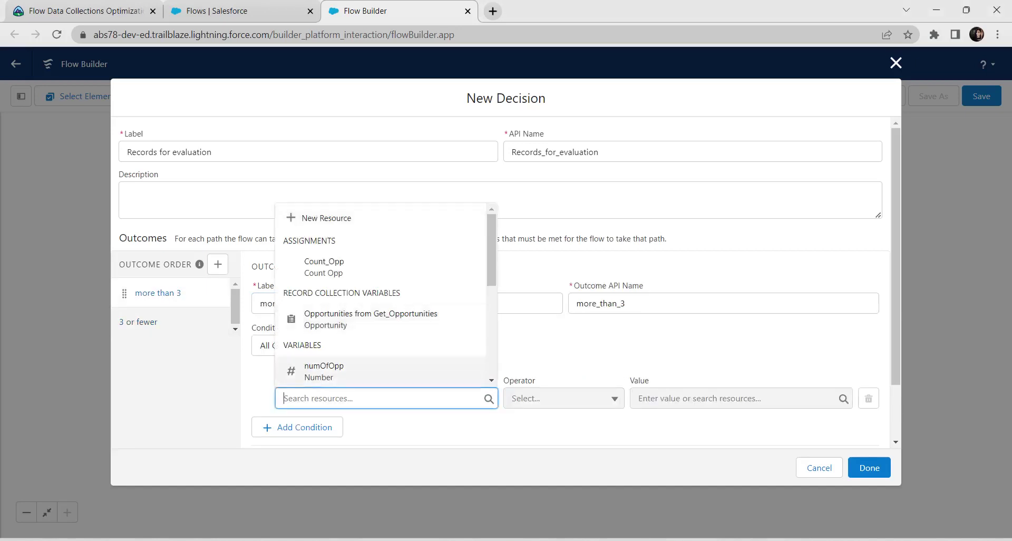
pyautogui.click(323, 371)
pyautogui.click(561, 398)
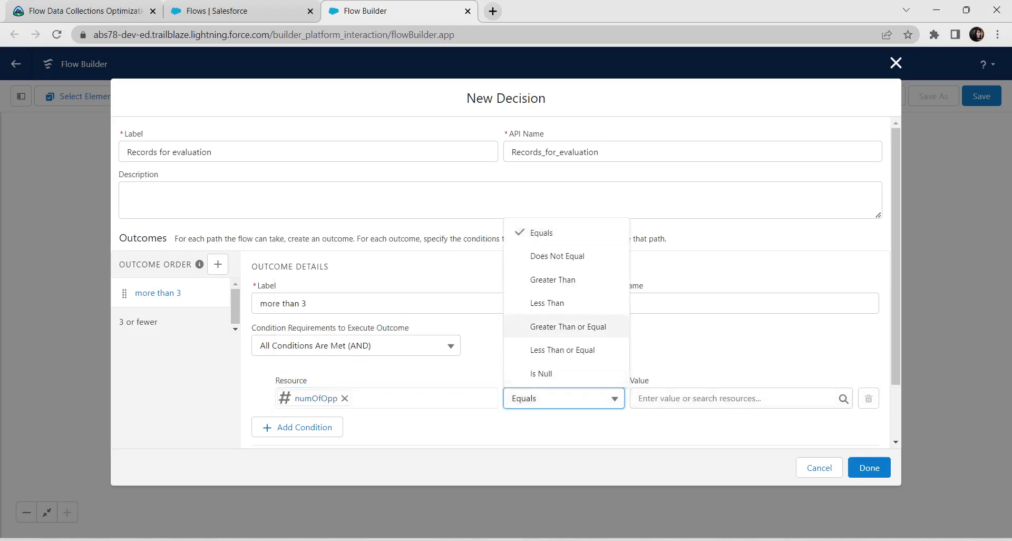
pyautogui.click(542, 278)
pyautogui.click(741, 398)
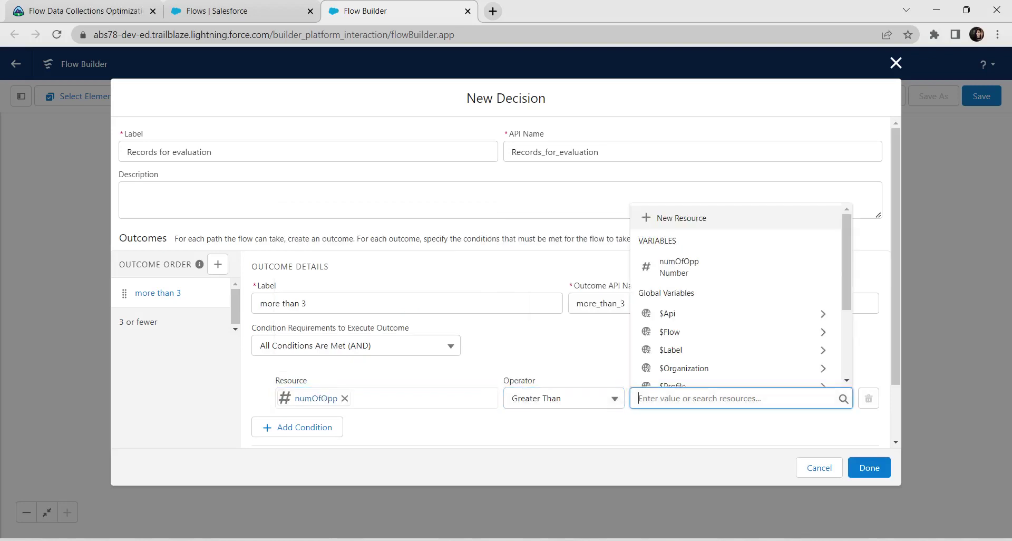
pyautogui.write('3')
pyautogui.press('Tab')
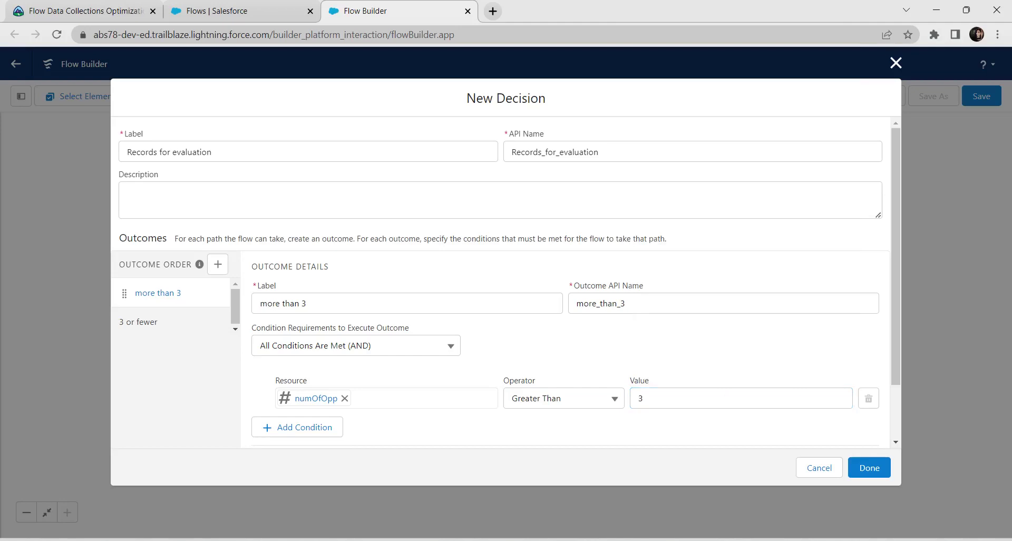
pyautogui.click(869, 467)
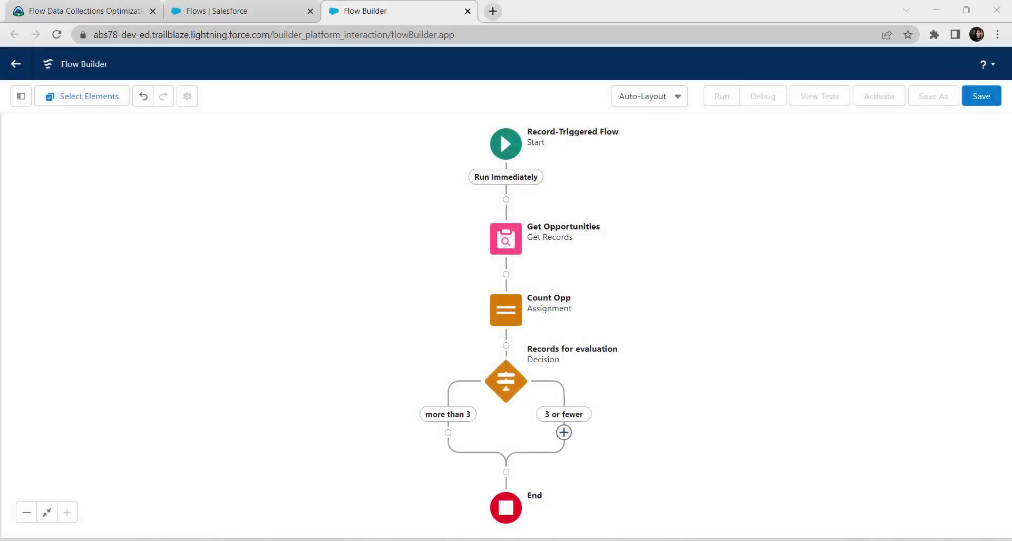
# - Add a Loop element labelled Update stage to the "3 or fewer" path of the decision
pyautogui.click(564, 433)
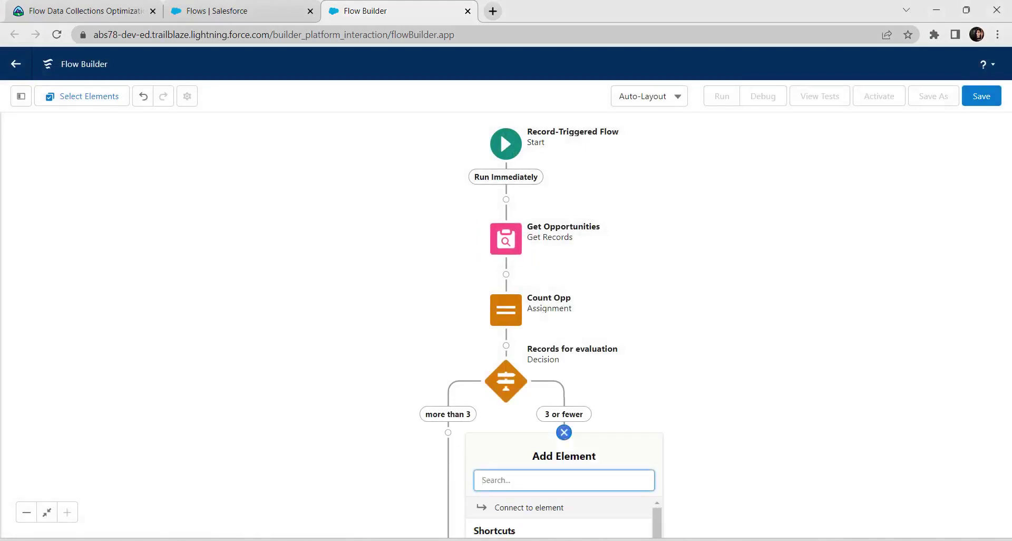
pyautogui.write('loop')
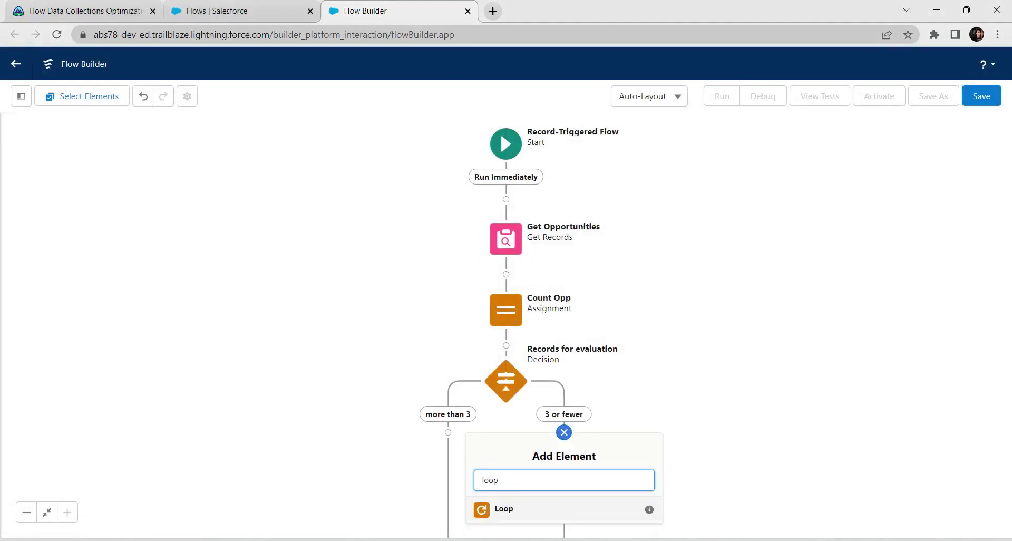
pyautogui.click(564, 508)
pyautogui.press('Return')
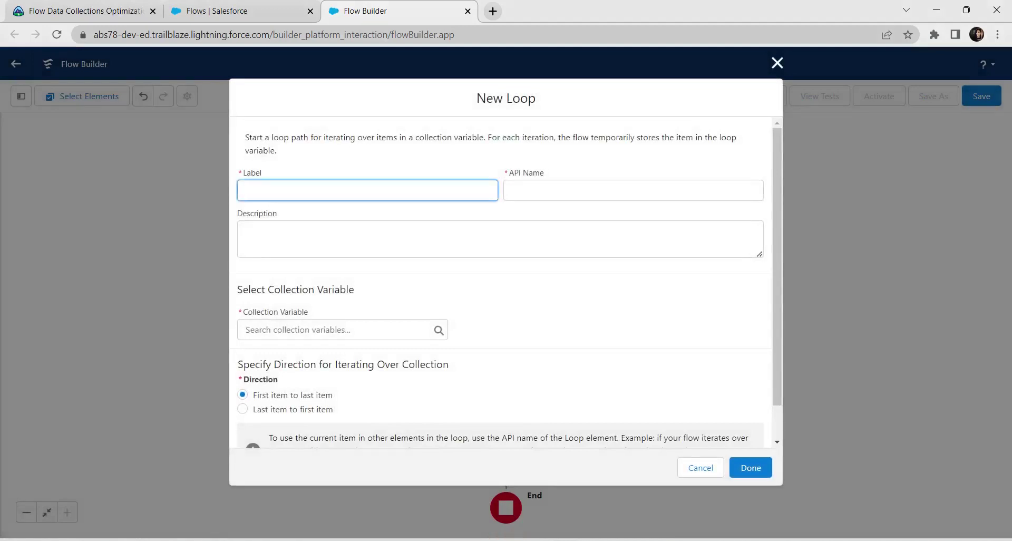
pyautogui.write('Update stage')
pyautogui.click(246, 232)
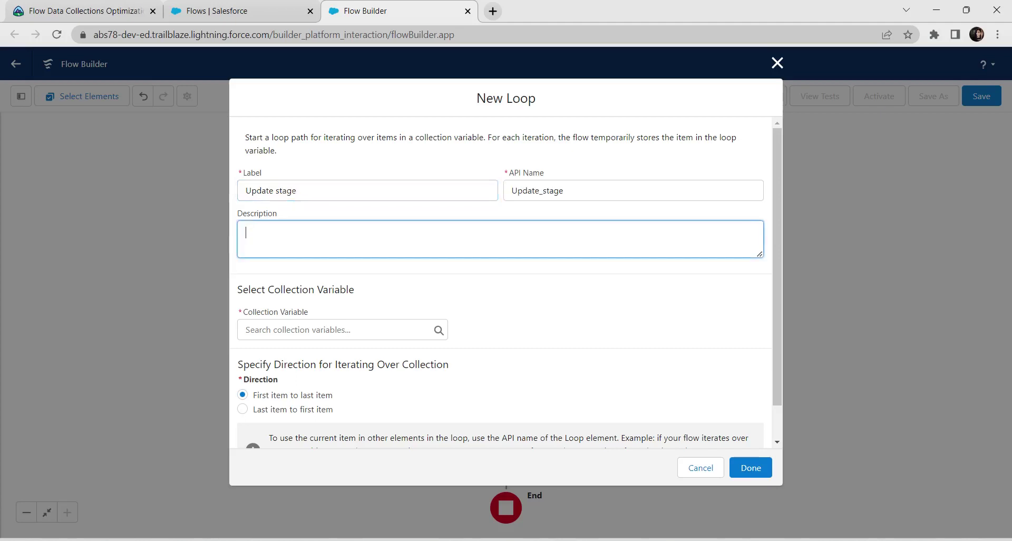
# - Set the loop's collection variable to Opportunities from Get_Opportunities and finish the loop
pyautogui.click(337, 329)
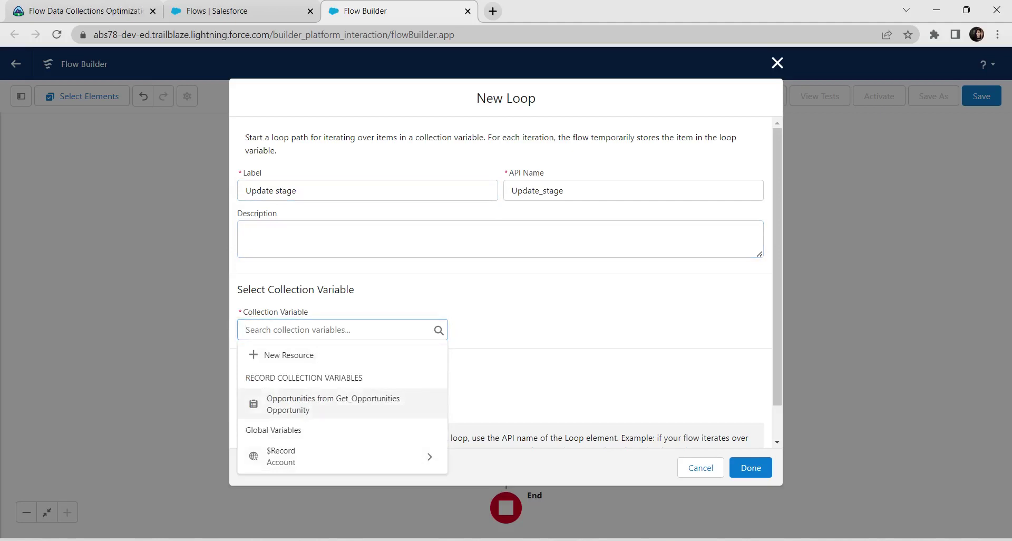
pyautogui.click(333, 404)
pyautogui.scroll(-1, 501, 284)
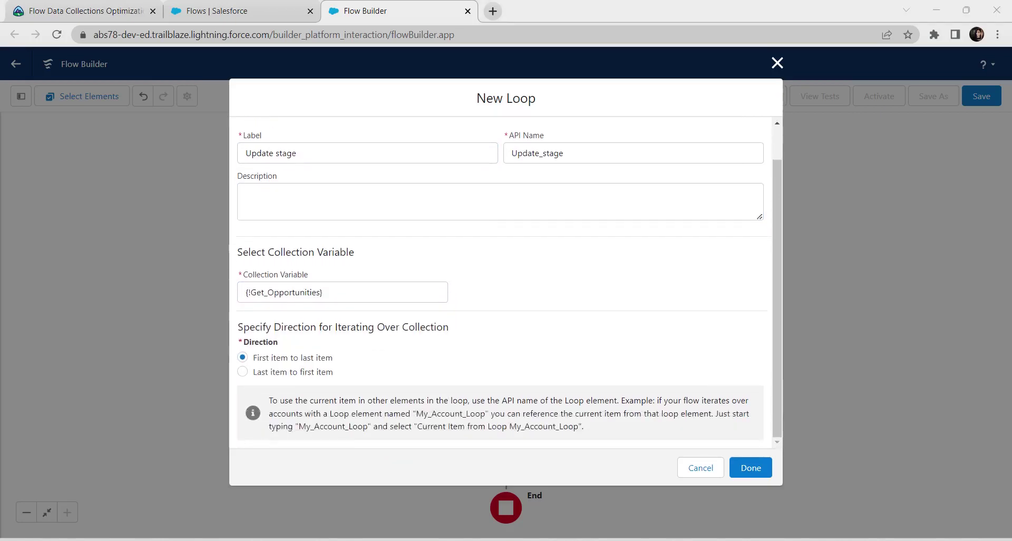
pyautogui.click(751, 468)
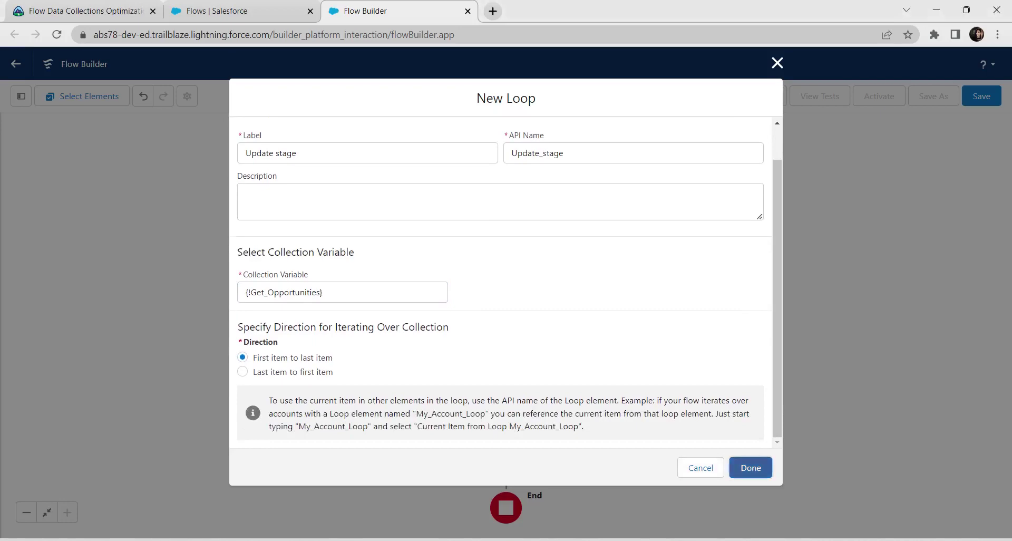
# - Add an Assignment element labelled assign stage on the Update stage loop's For Each path
pyautogui.scroll(-4, 506, 317)
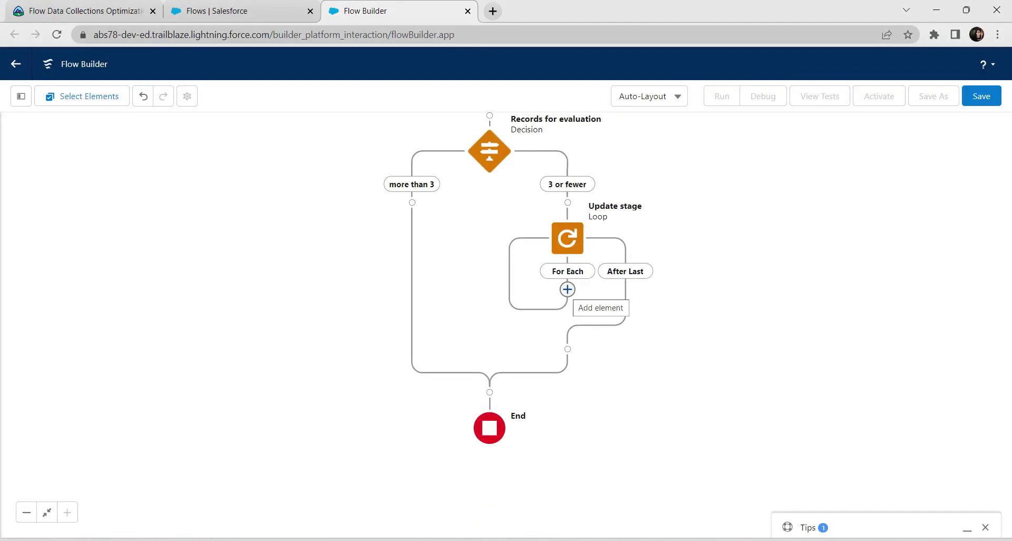
pyautogui.click(567, 290)
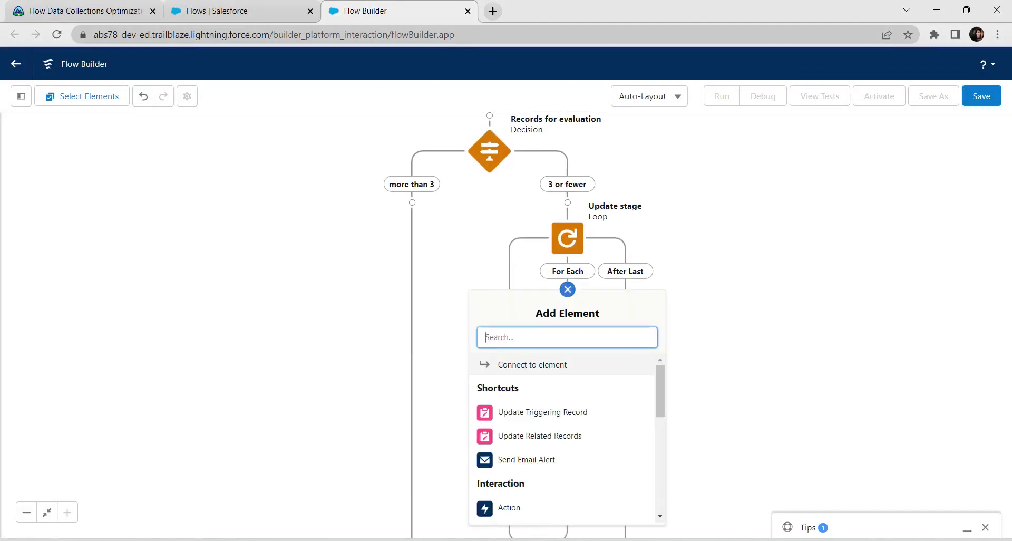
pyautogui.write('ass')
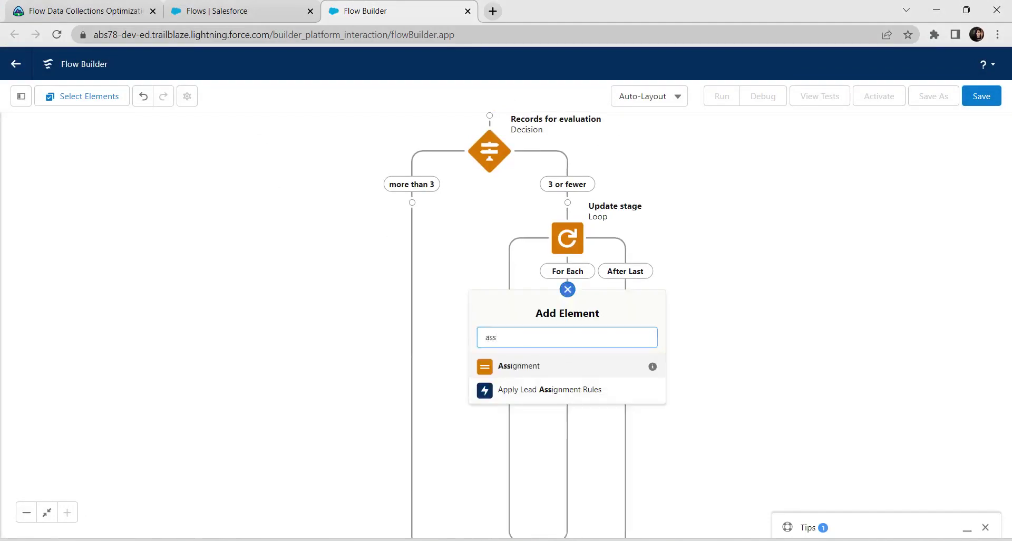
pyautogui.press('Return')
pyautogui.hotkey('alt', 'Tab')
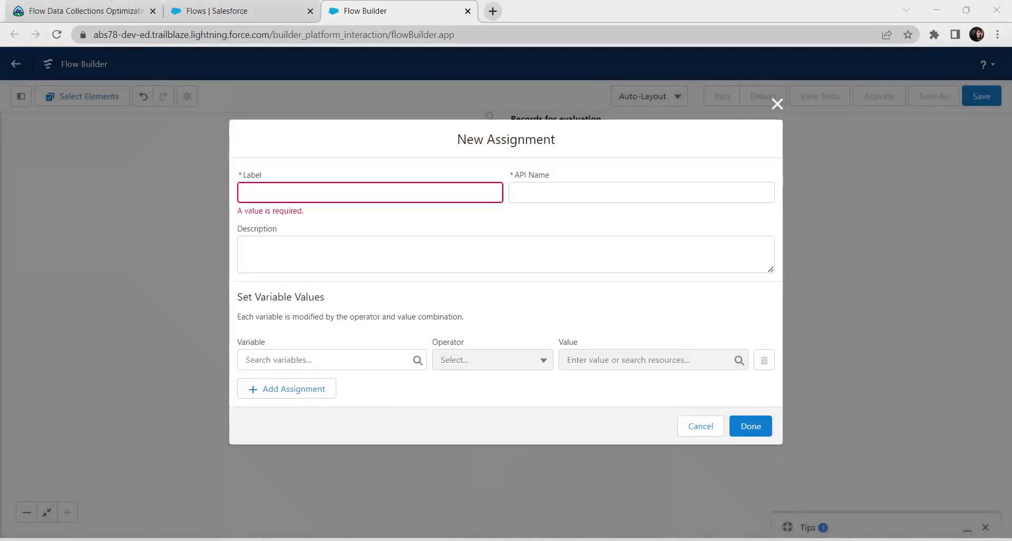
pyautogui.hotkey('alt', 'Tab')
pyautogui.write('ass')
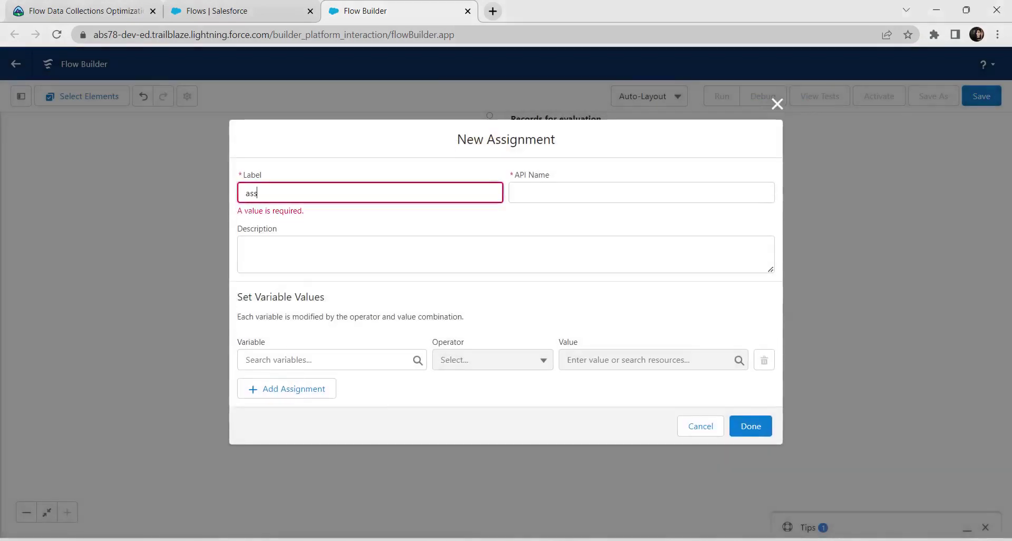
pyautogui.write('iign stage')
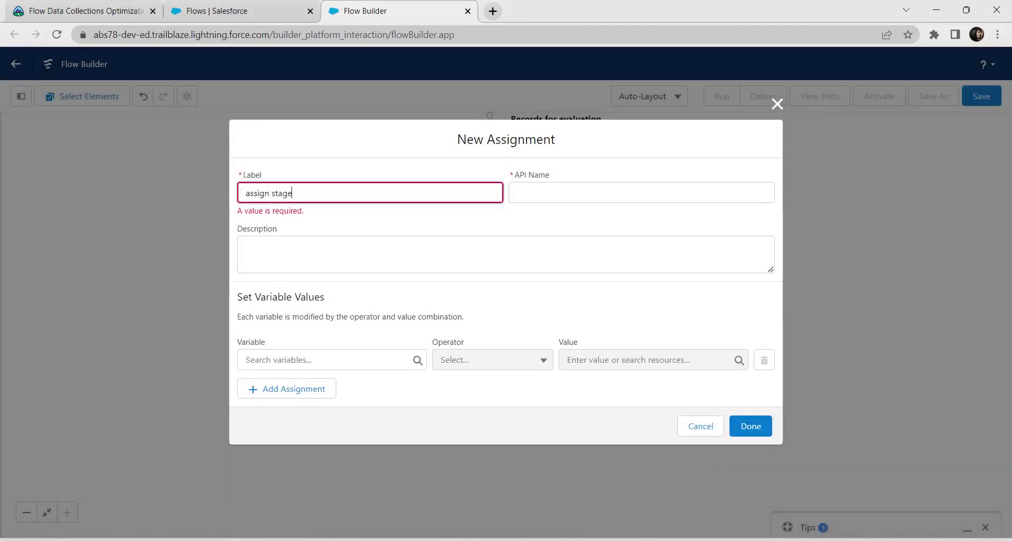
pyautogui.press('Tab')
# - Set the loop's current item StageName to equal Needs Analysis and finish the assignment
pyautogui.click(331, 353)
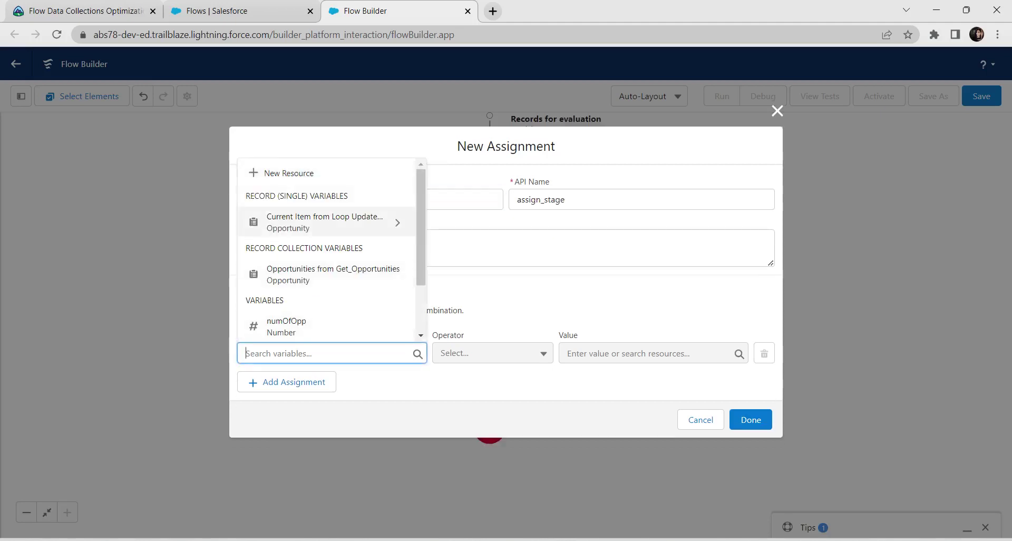
pyautogui.click(324, 221)
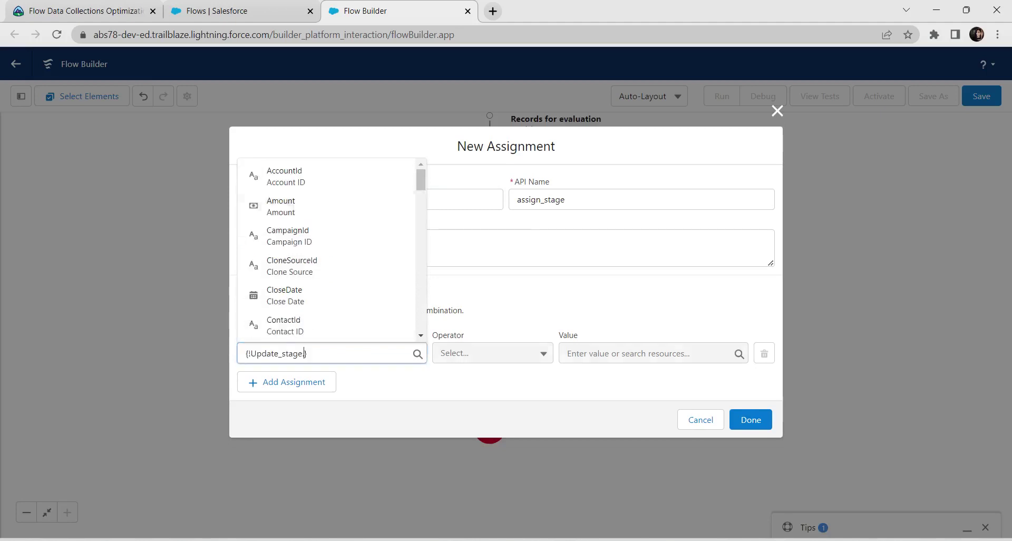
pyautogui.write('.name')
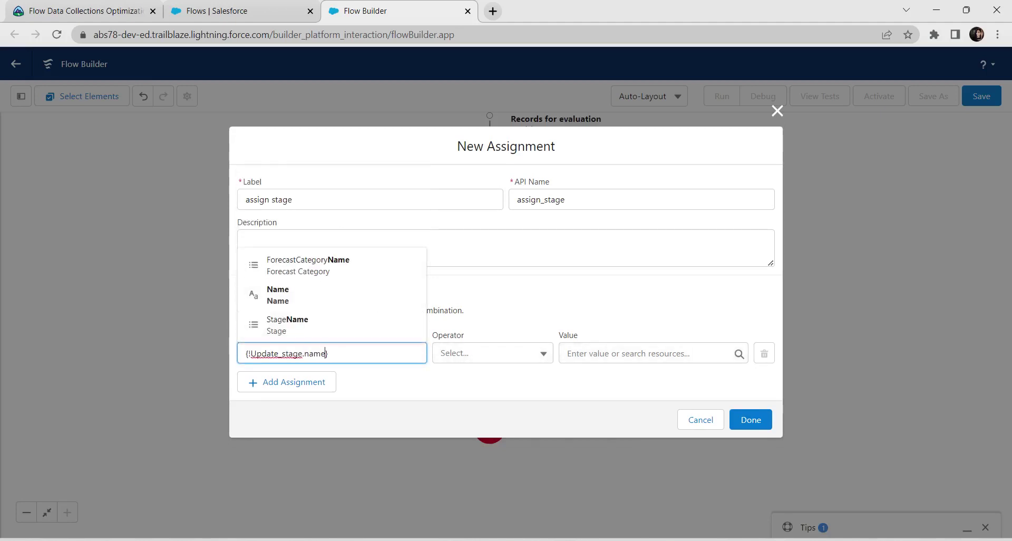
pyautogui.click(325, 325)
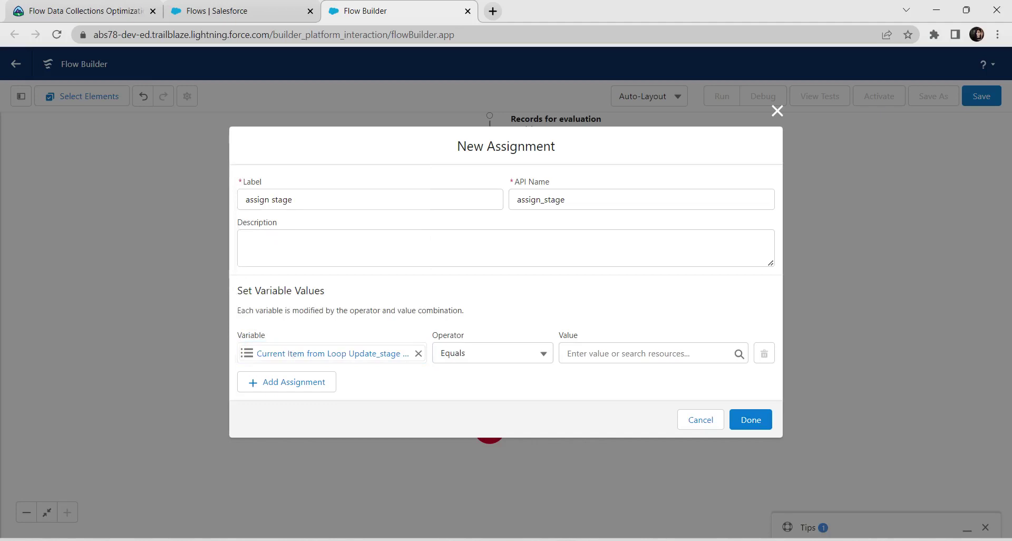
pyautogui.click(647, 352)
pyautogui.write('need')
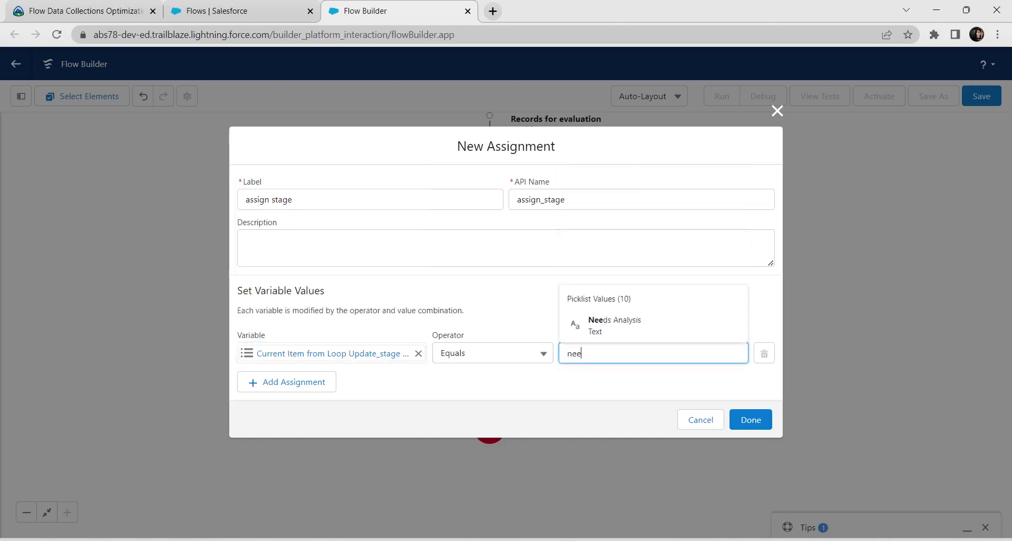
pyautogui.press('Down')
pyautogui.press('Return')
pyautogui.hotkey('alt', 'Tab')
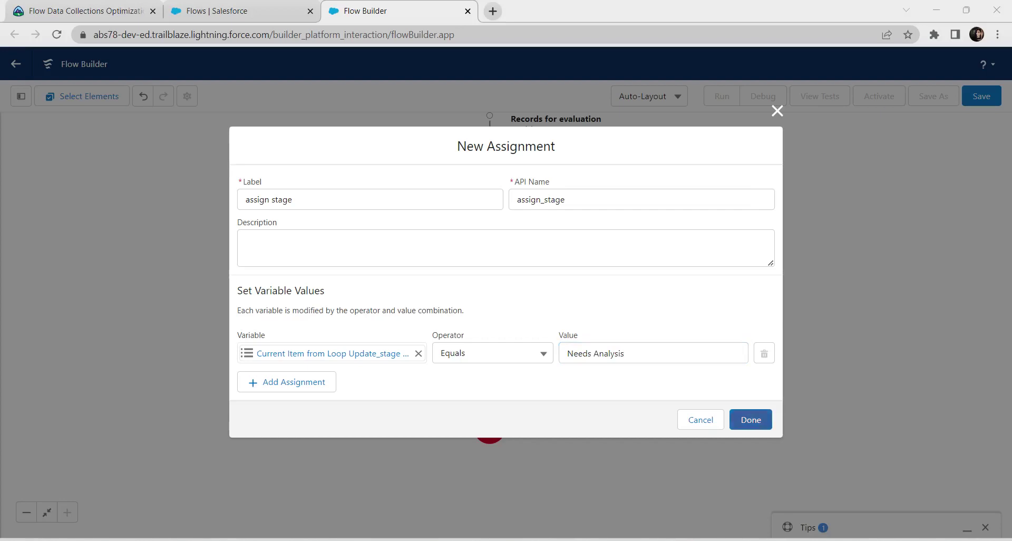
pyautogui.click(751, 419)
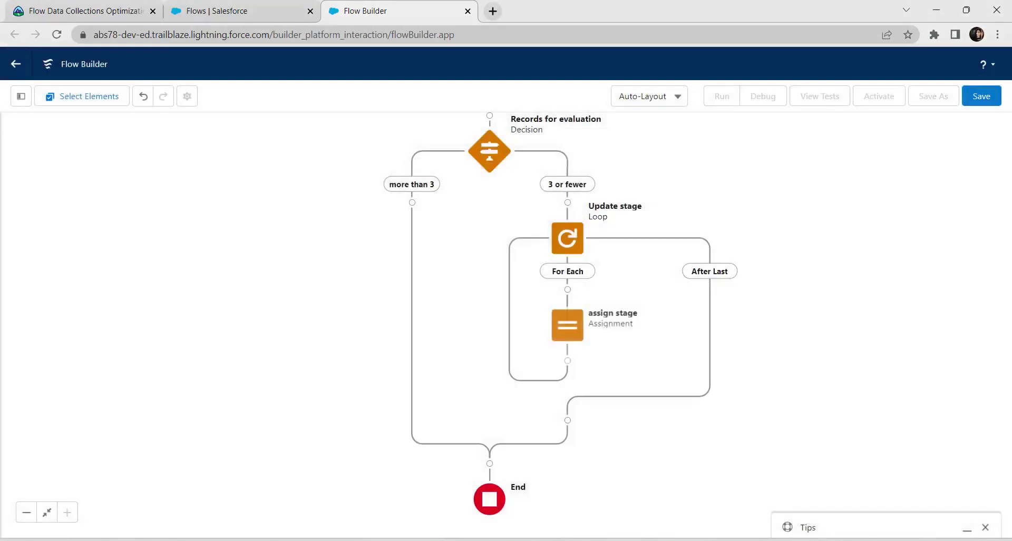
# - Add a second Assignment element labelled assign opp to update record after assign stage inside the loop
pyautogui.scroll(3, 506, 324)
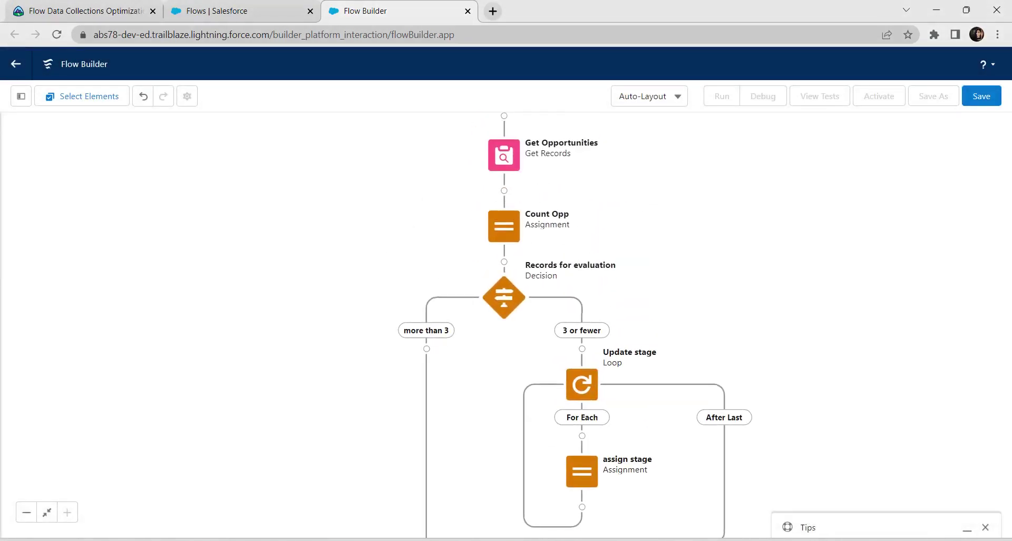
pyautogui.scroll(-4, 506, 324)
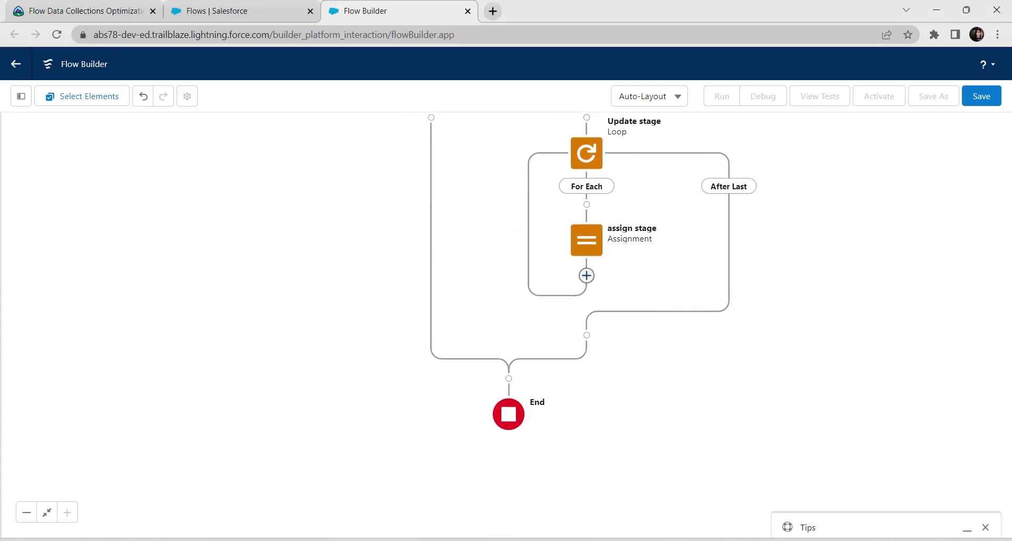
pyautogui.click(586, 275)
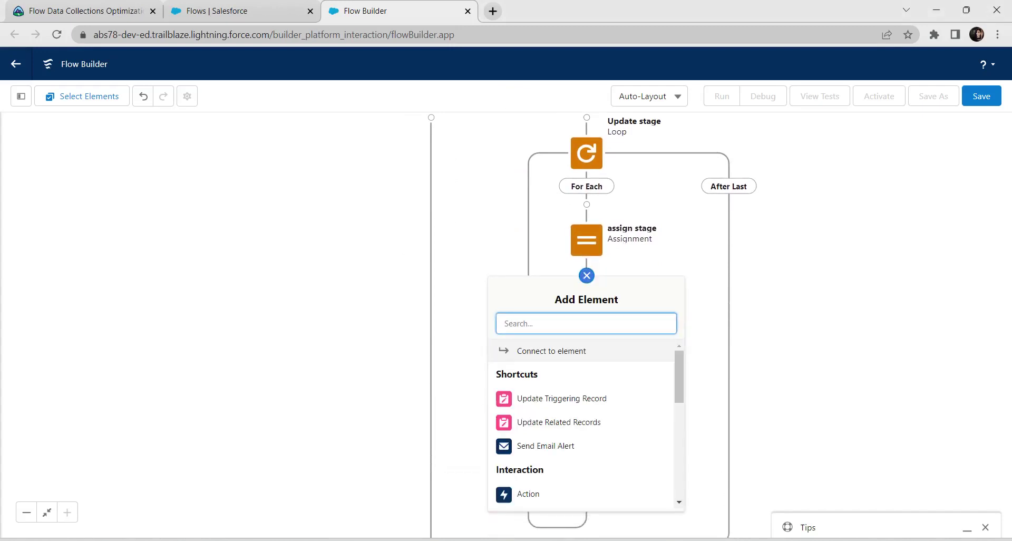
pyautogui.write('assi')
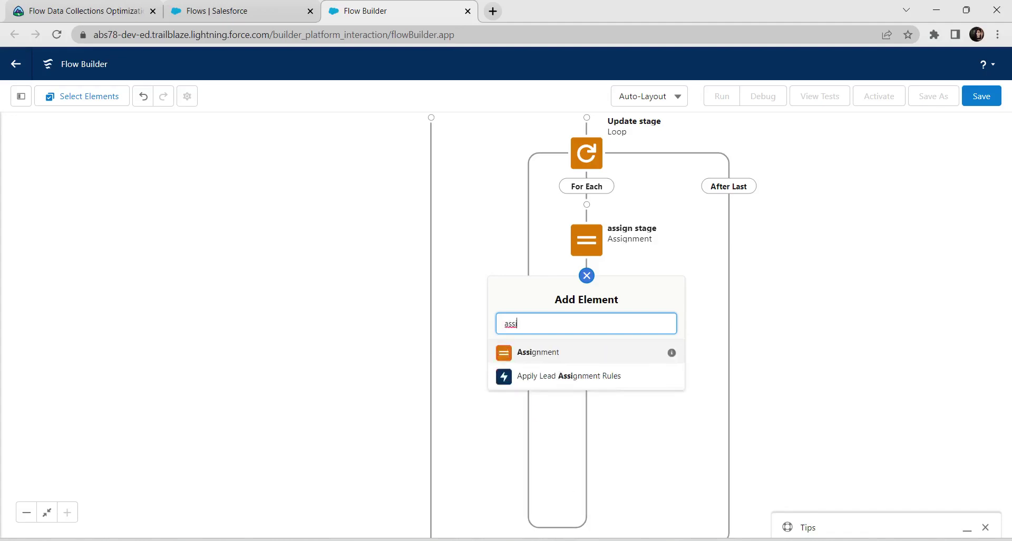
pyautogui.press('Return')
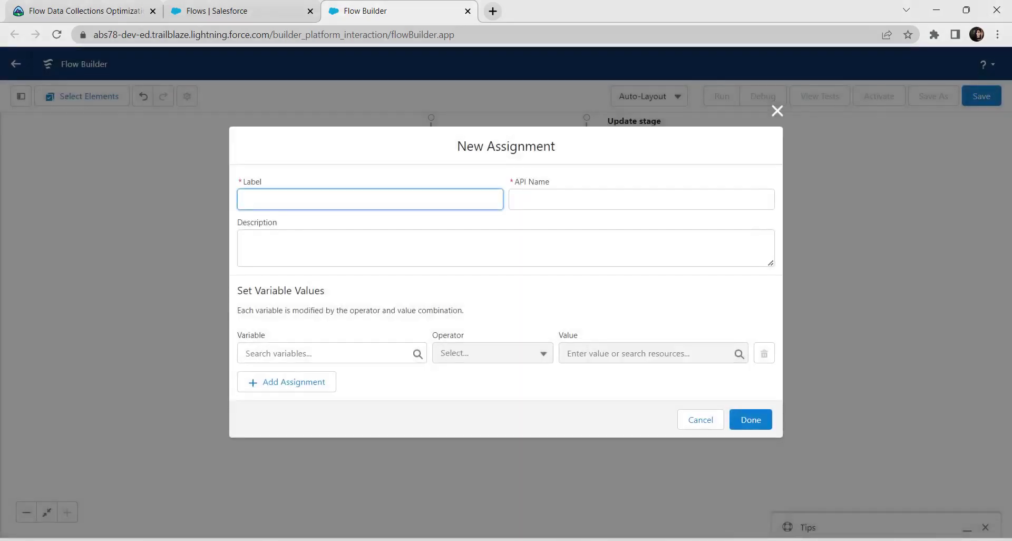
pyautogui.write('assign opp to update')
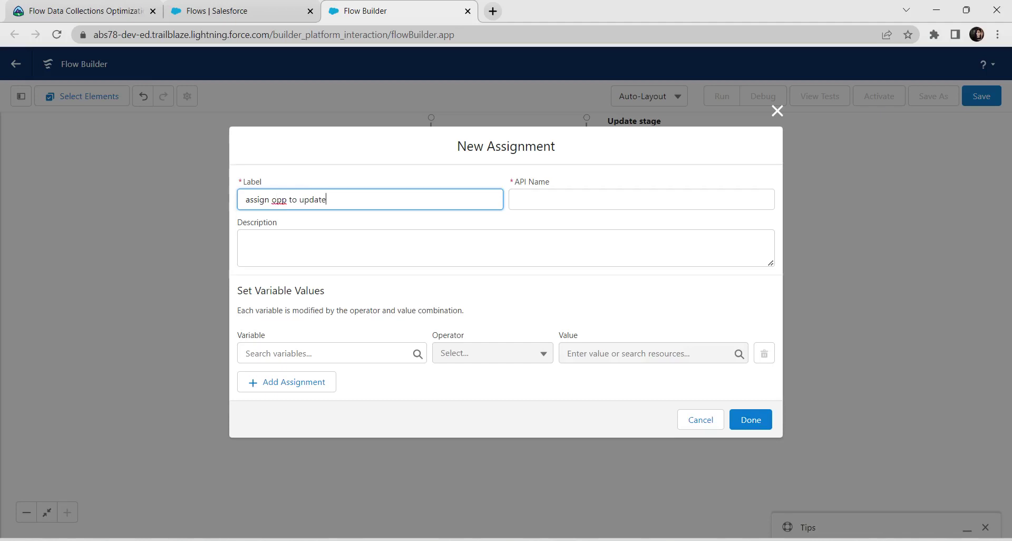
pyautogui.write(' record')
pyautogui.click(245, 242)
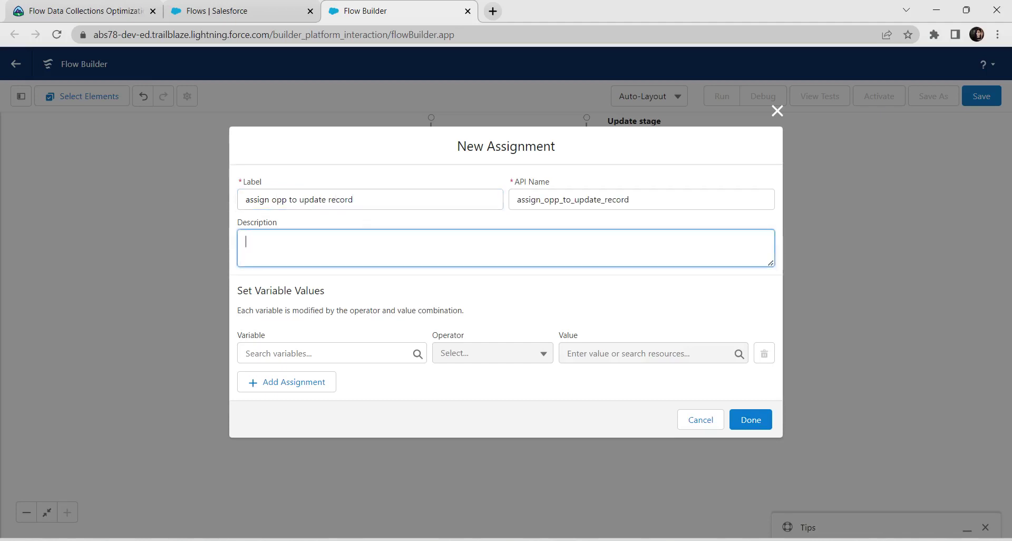
# - Create a new variable resource with the API name oppToUpdate for the assign opp to update record assignment
pyautogui.click(331, 353)
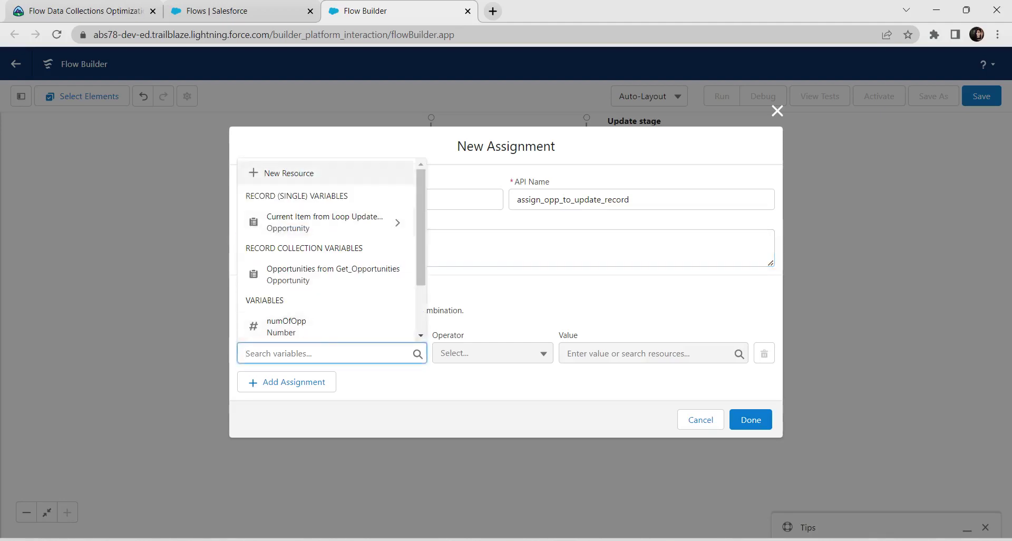
pyautogui.click(326, 172)
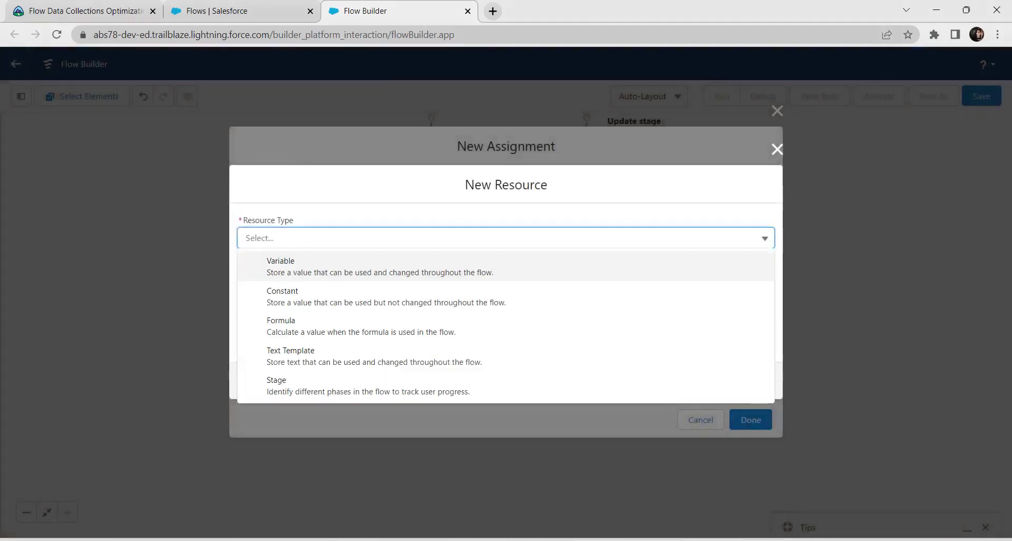
pyautogui.click(368, 269)
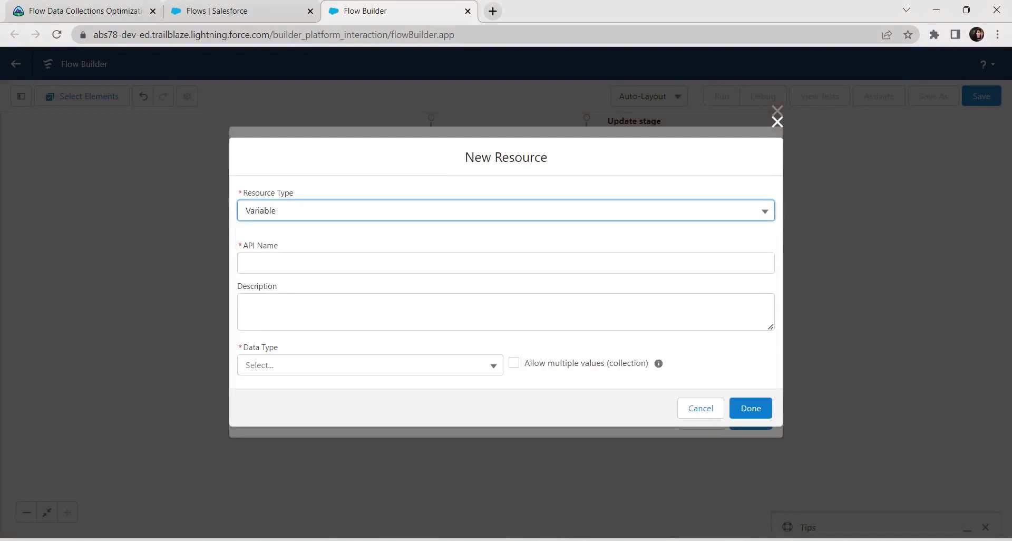
pyautogui.click(246, 263)
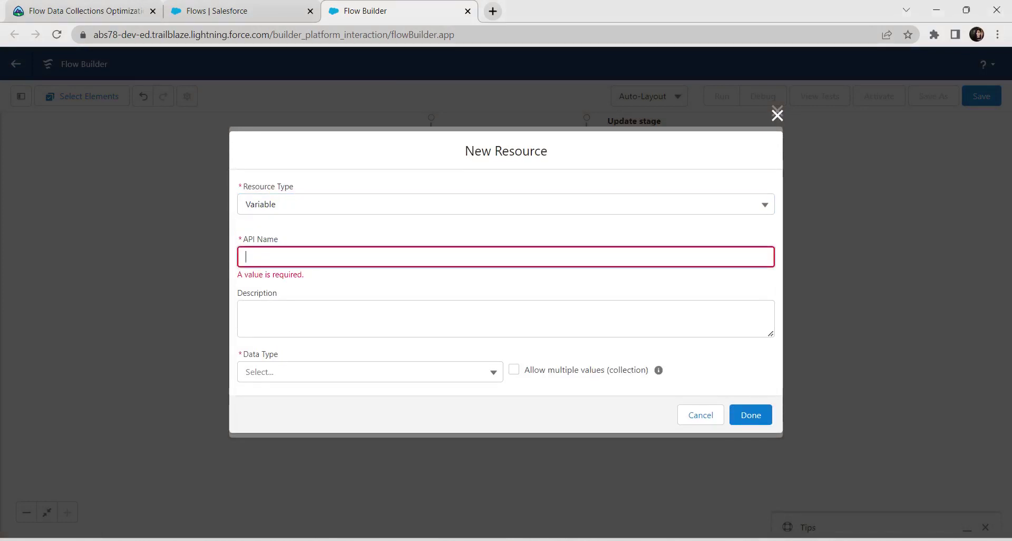
pyautogui.write('oppTo')
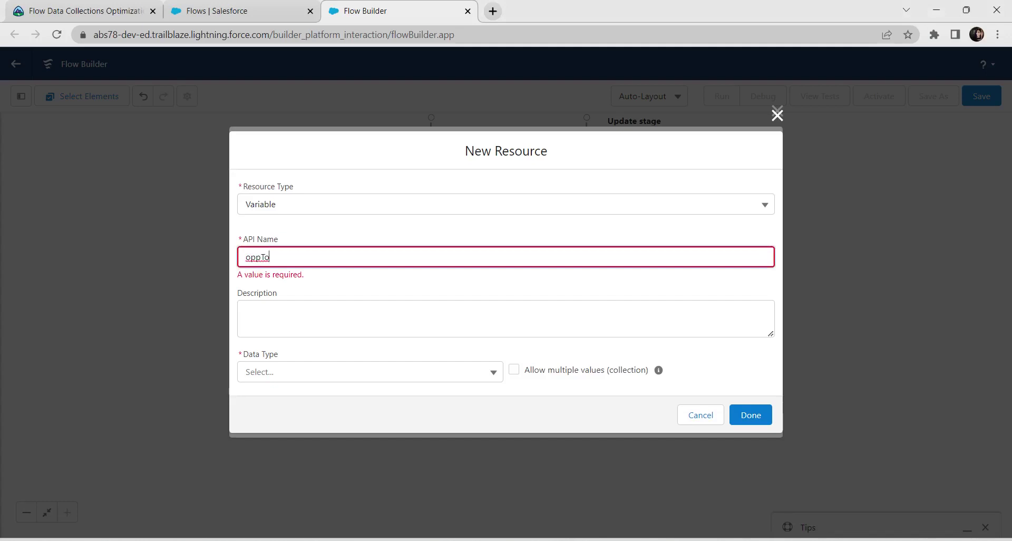
pyautogui.write('Update')
pyautogui.click(246, 311)
pyautogui.click(246, 263)
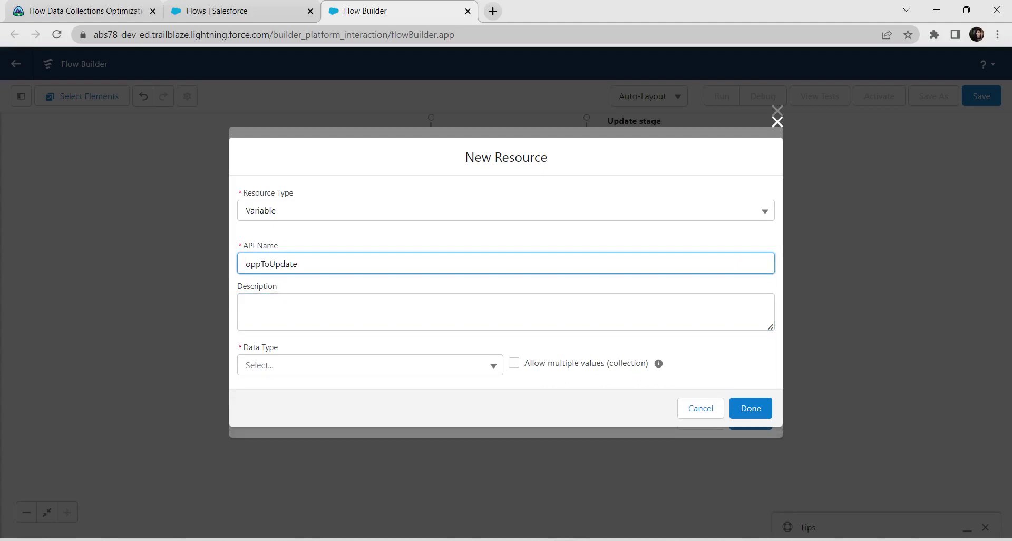
# - Make oppToUpdate a Record variable for the Opportunity object that allows multiple values, and finish the resource
pyautogui.click(369, 365)
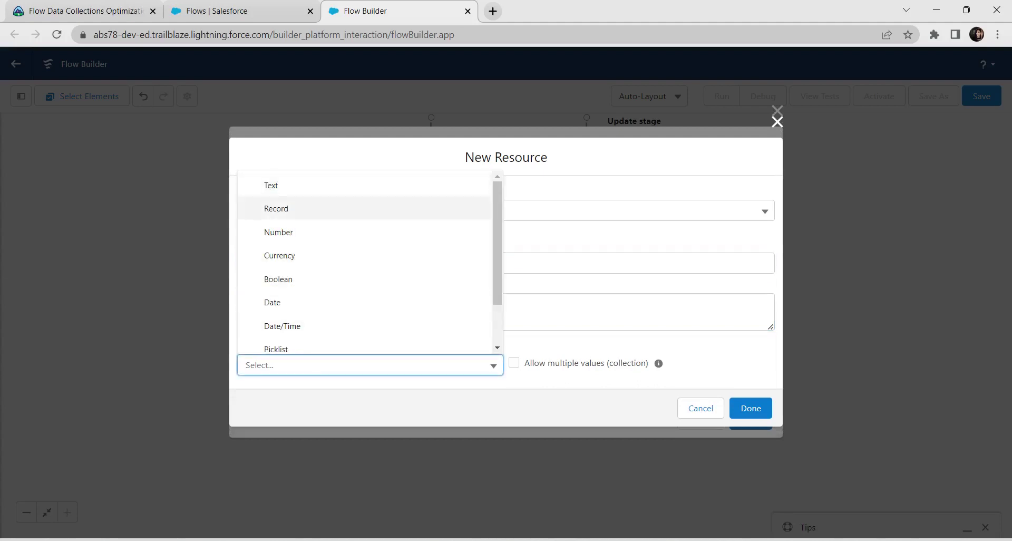
pyautogui.click(278, 209)
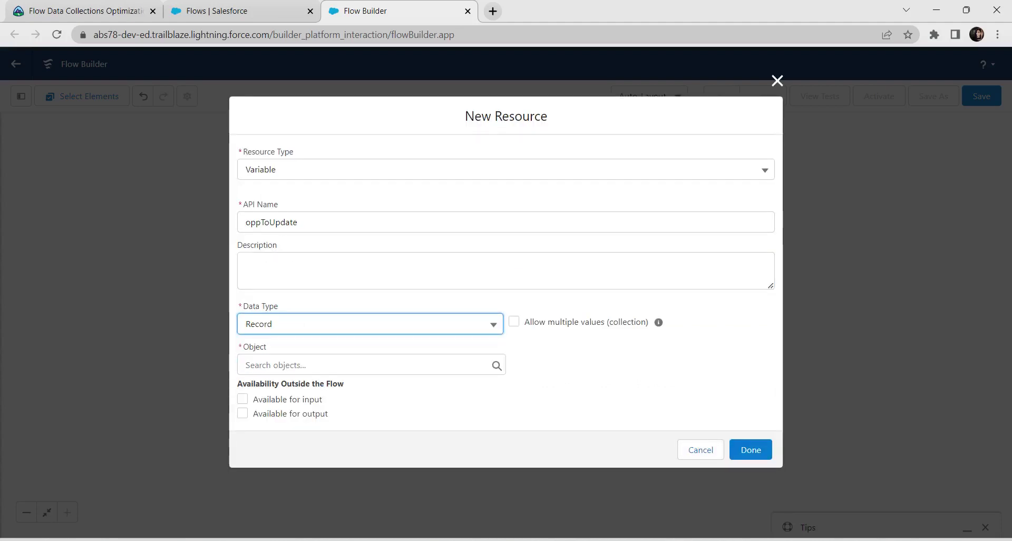
pyautogui.click(371, 365)
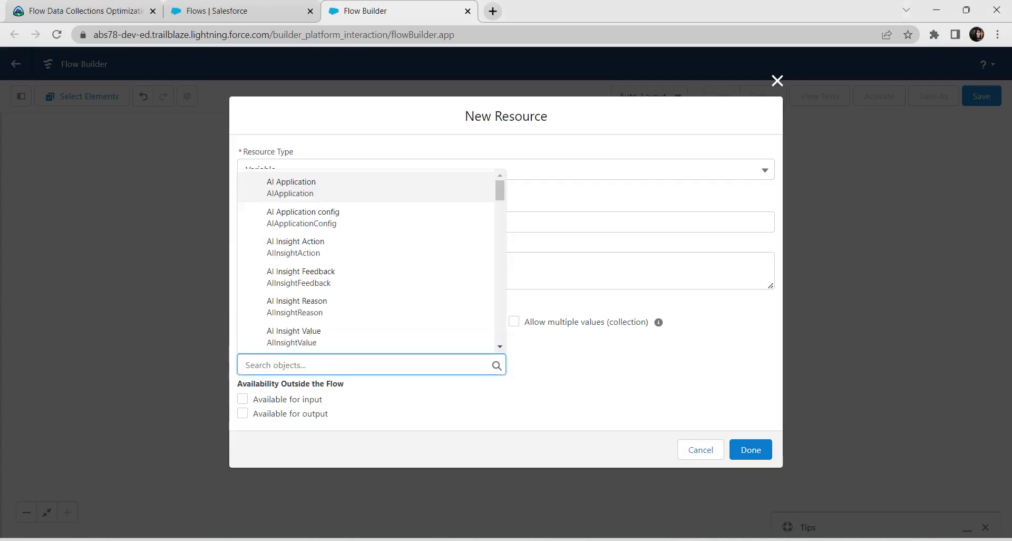
pyautogui.write('opp')
pyautogui.press('Down')
pyautogui.press('Return')
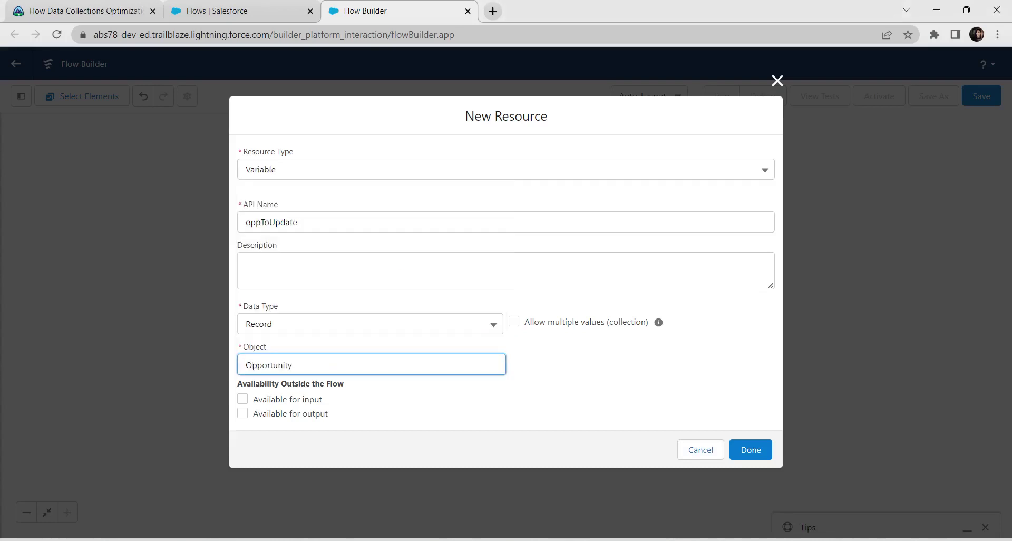
pyautogui.click(513, 321)
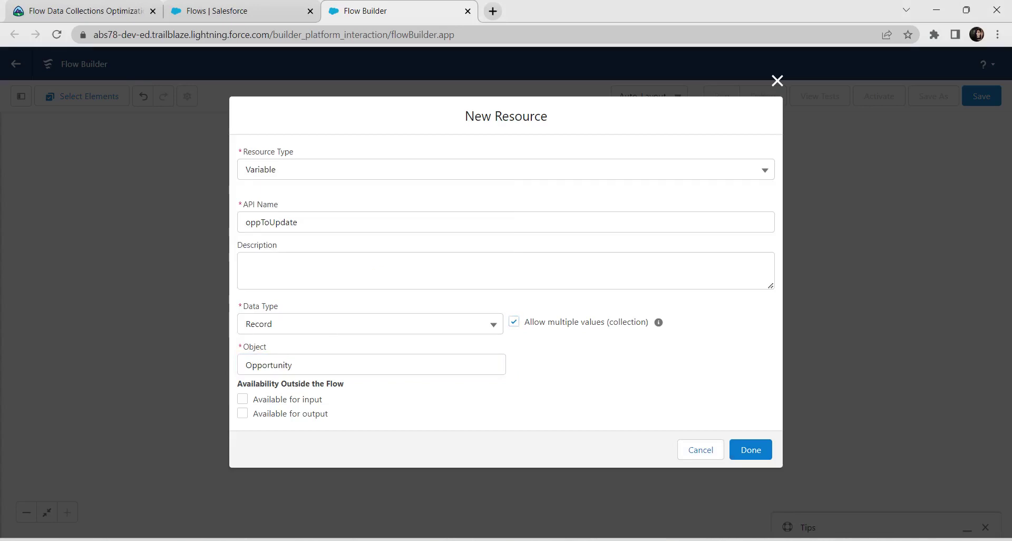
pyautogui.click(750, 449)
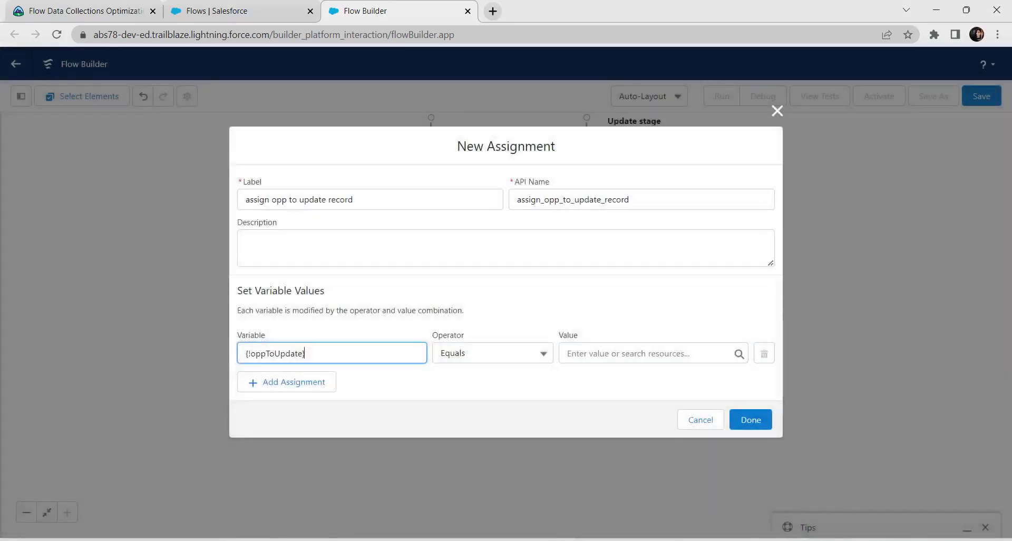
# - Set the assignment to Add the current item from loop Update_stage to oppToUpdate and finish it
pyautogui.click(492, 353)
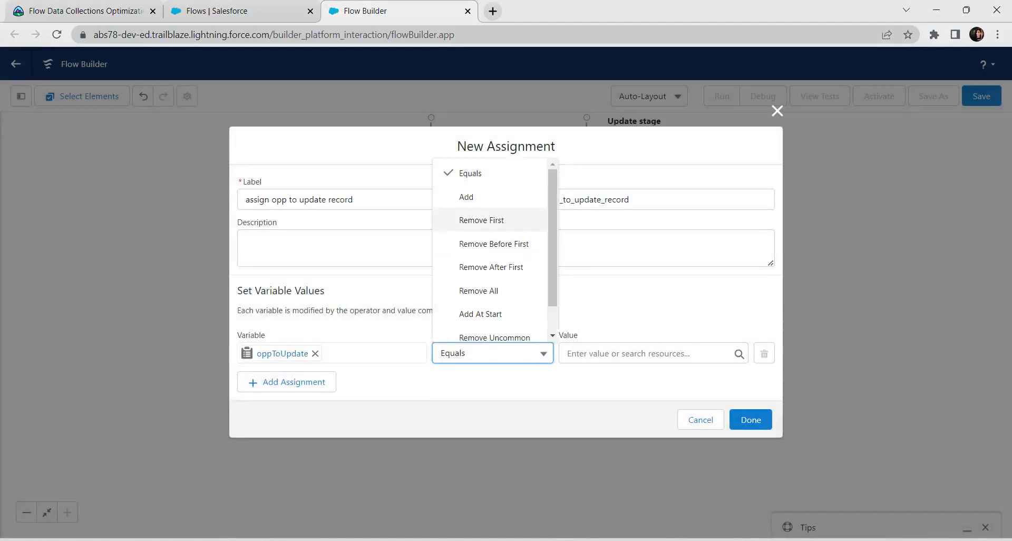
pyautogui.click(489, 197)
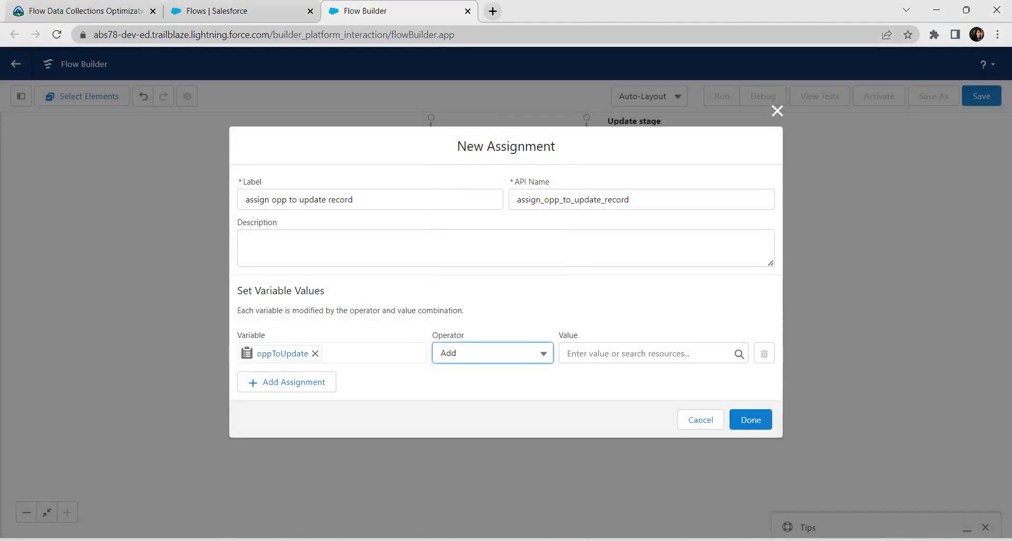
pyautogui.click(647, 352)
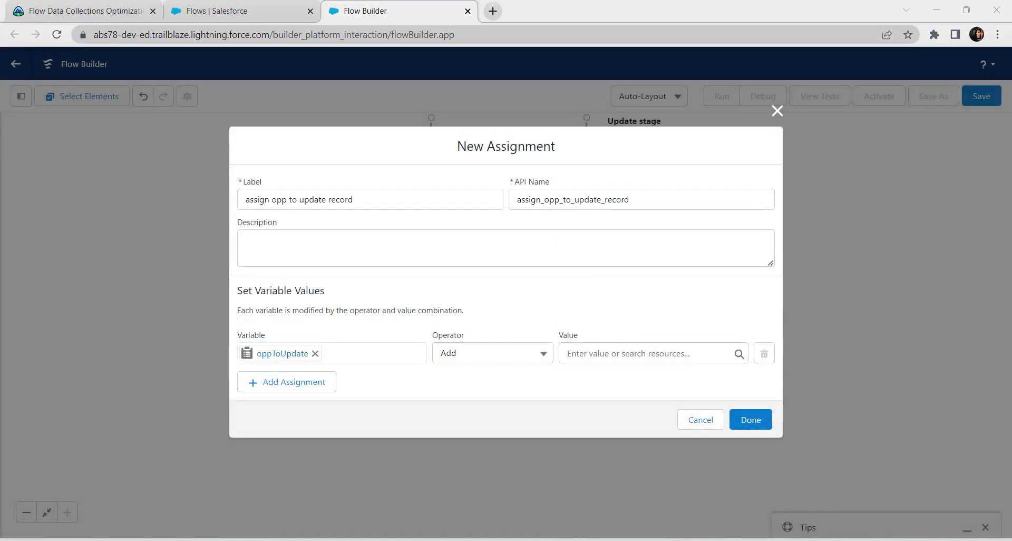
pyautogui.click(646, 352)
pyautogui.write('{!Update_stage.}')
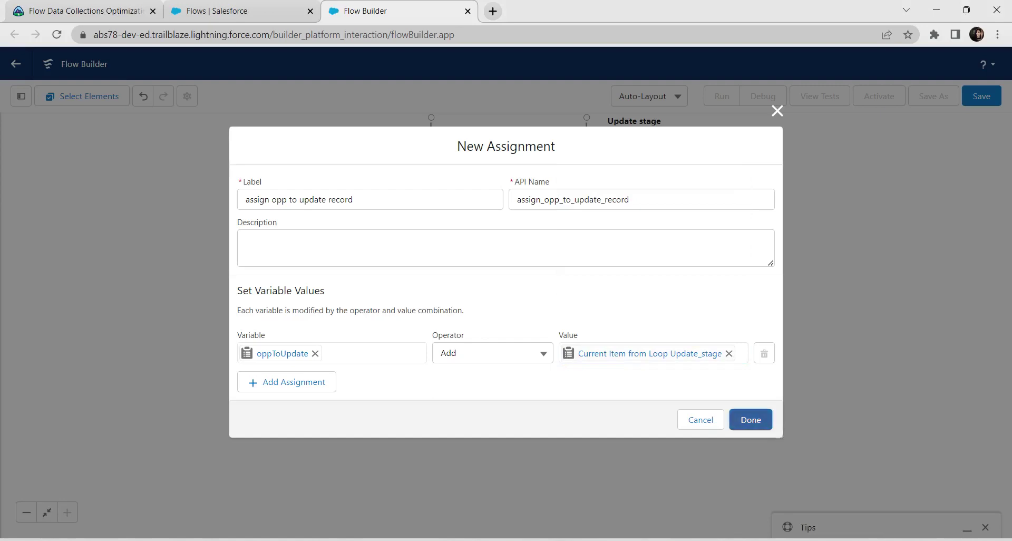
pyautogui.click(751, 419)
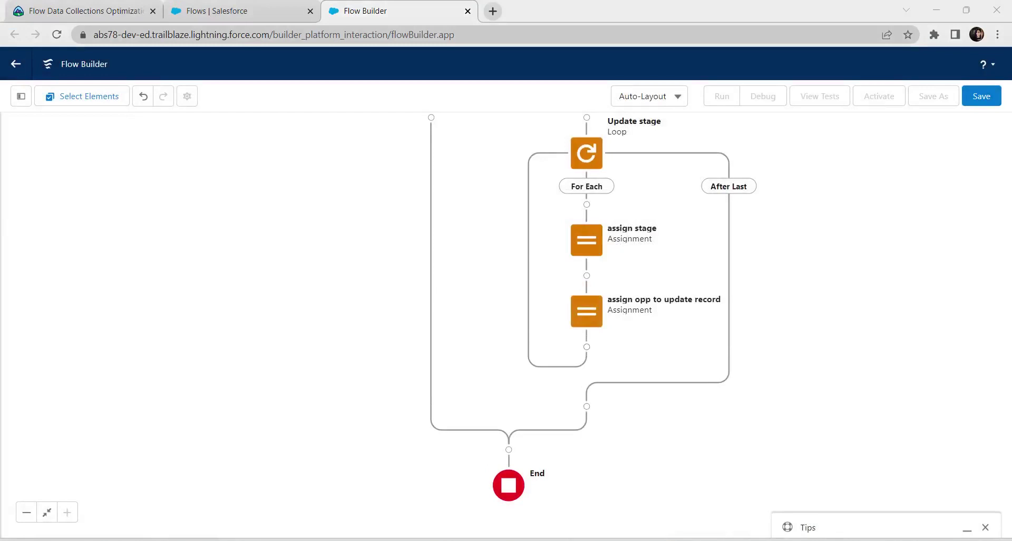
# - Add an Update Records element labelled Update Opp on the Update stage loop's After Last path
pyautogui.click(587, 406)
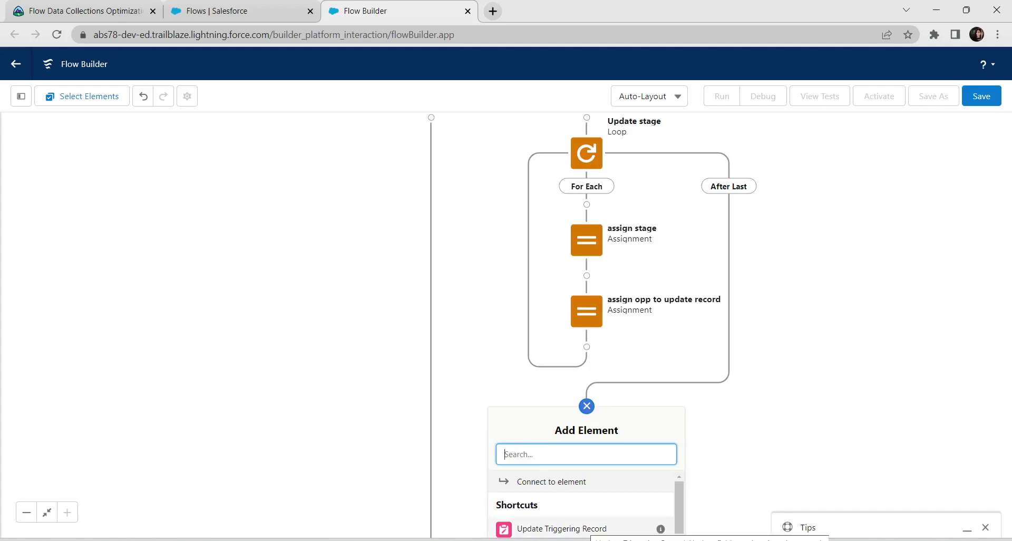
pyautogui.click(561, 528)
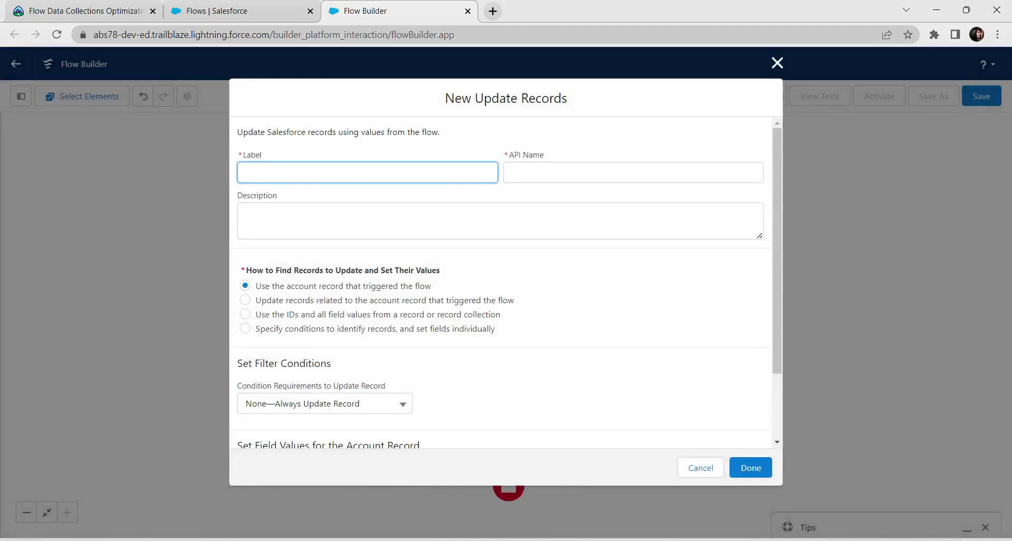
pyautogui.write('Update Opp')
pyautogui.click(246, 214)
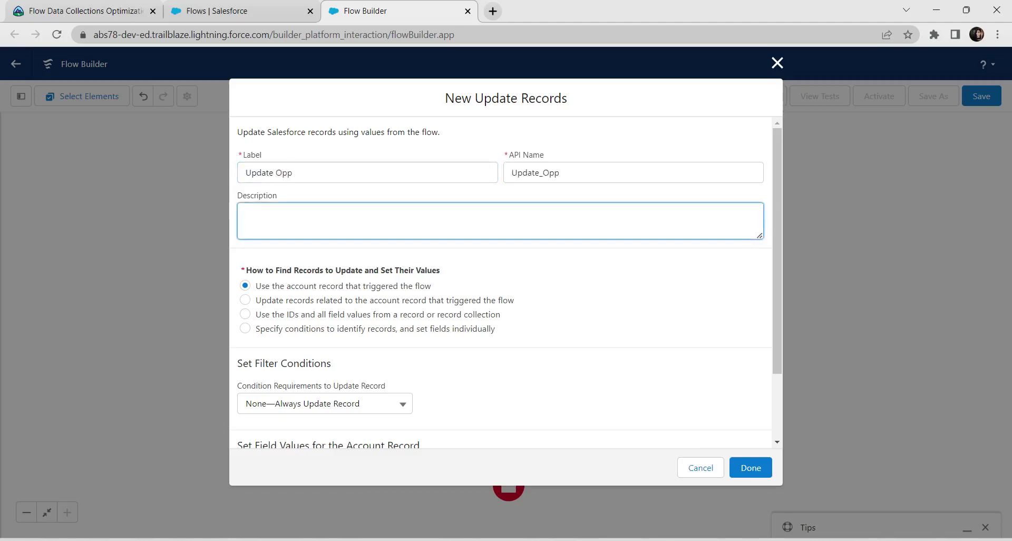
# - Configure Update Opp to use the IDs and all field values from the oppToUpdate record collection, and finish the element
pyautogui.click(245, 299)
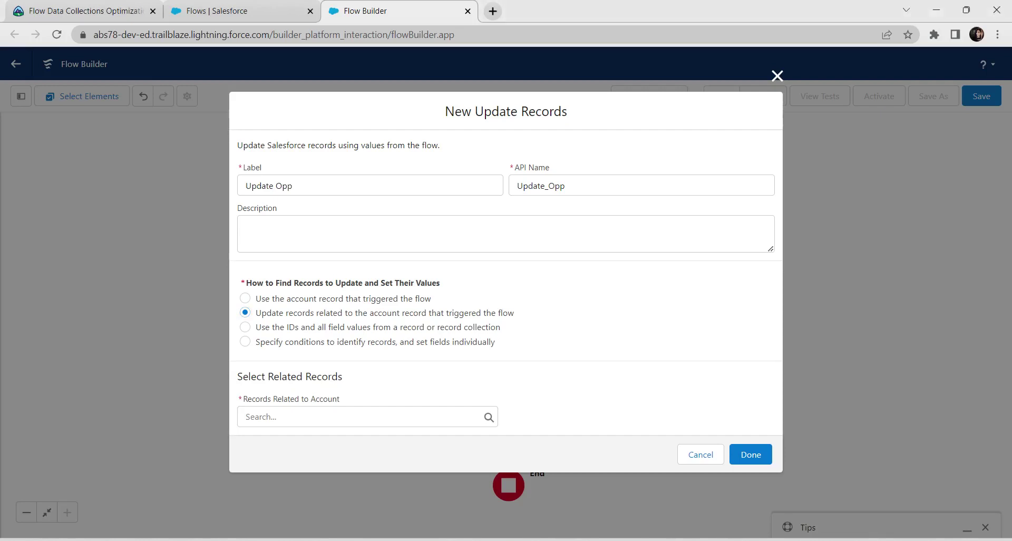
pyautogui.click(245, 327)
pyautogui.click(366, 405)
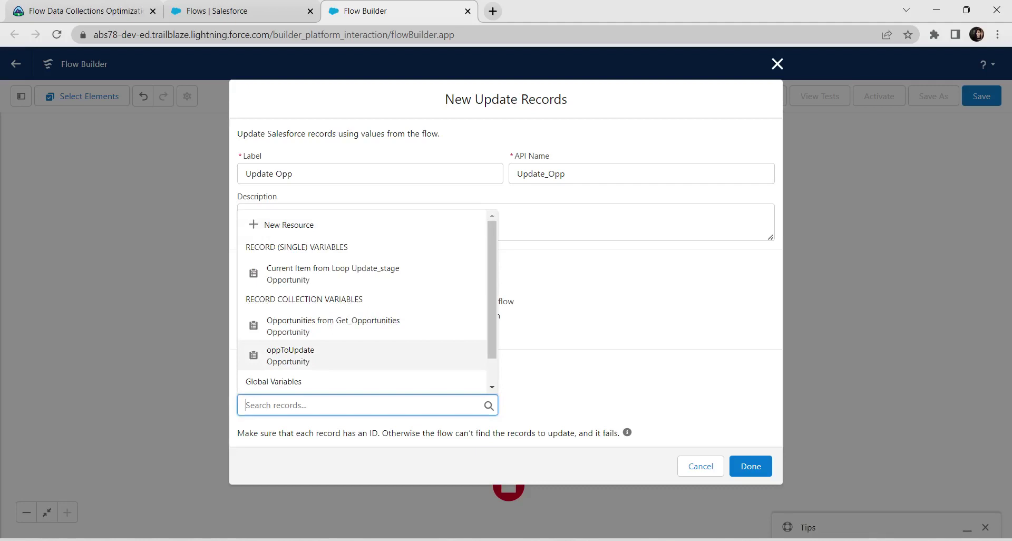
pyautogui.click(361, 355)
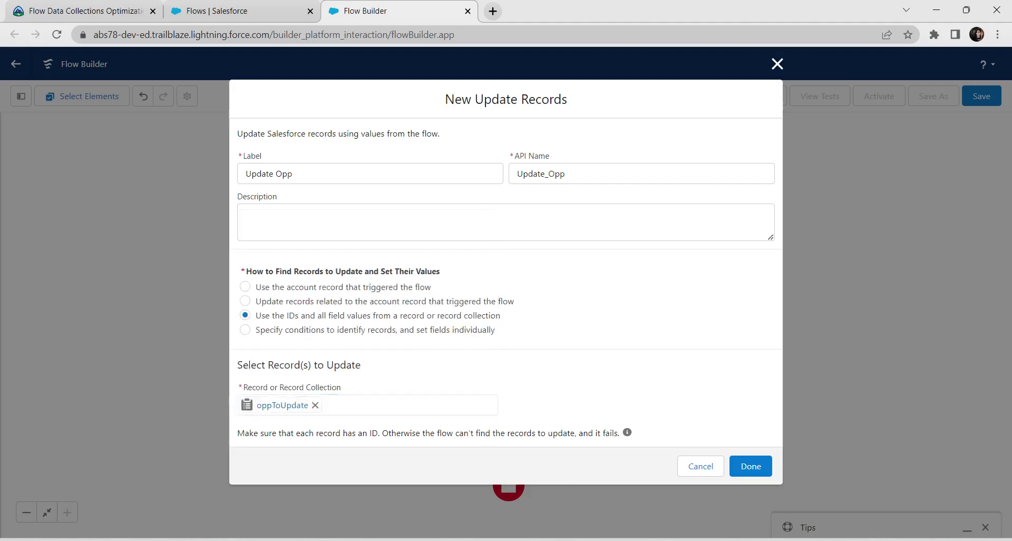
pyautogui.click(750, 466)
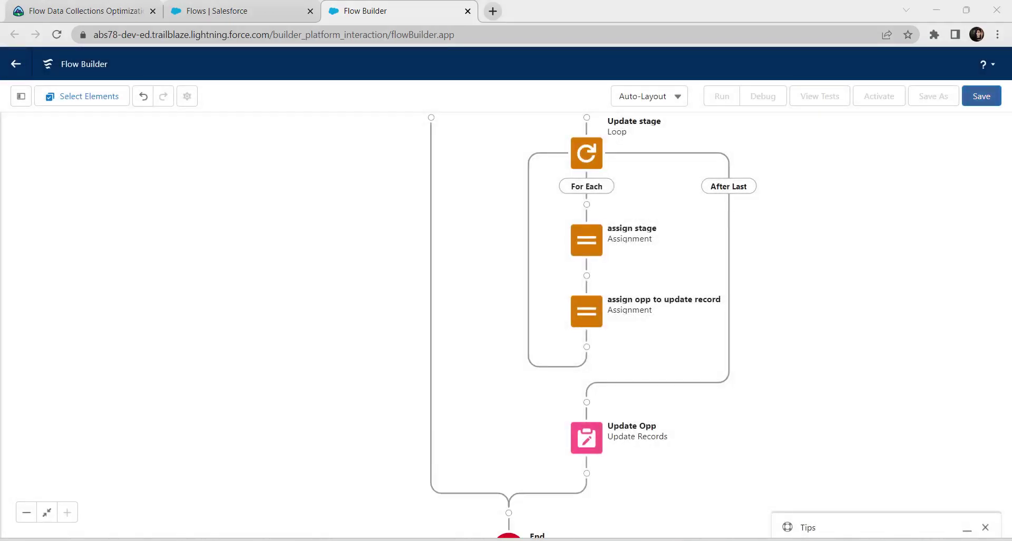
# - Save the flow as Account Industry Change and activate it
pyautogui.click(981, 96)
pyautogui.write('Account Industry Change')
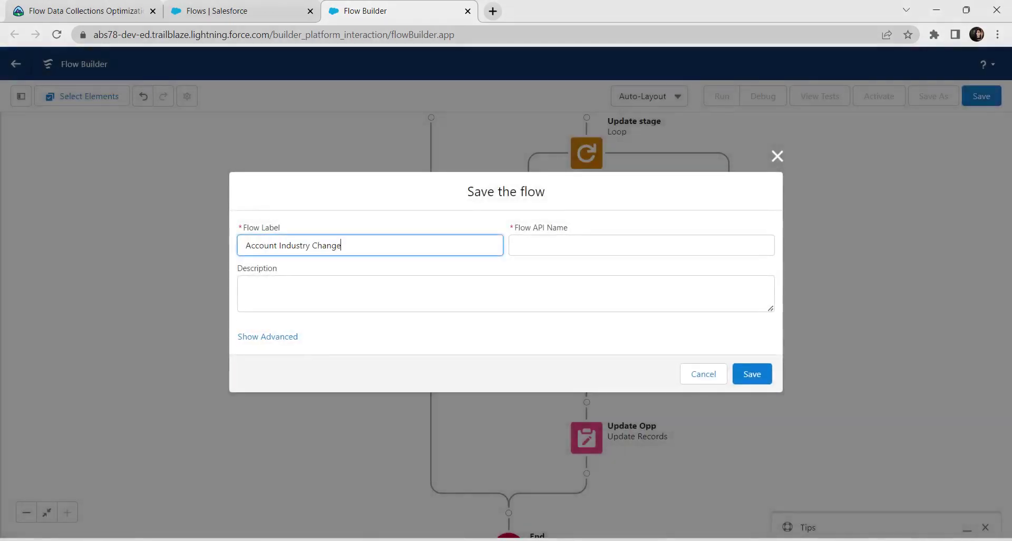
pyautogui.press('Tab')
pyautogui.press('Tab')
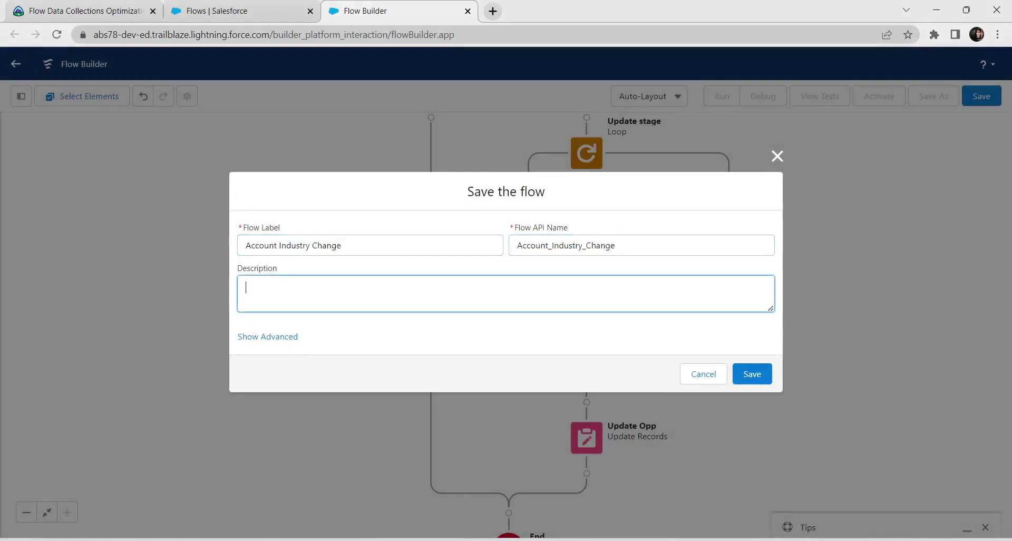
pyautogui.click(752, 373)
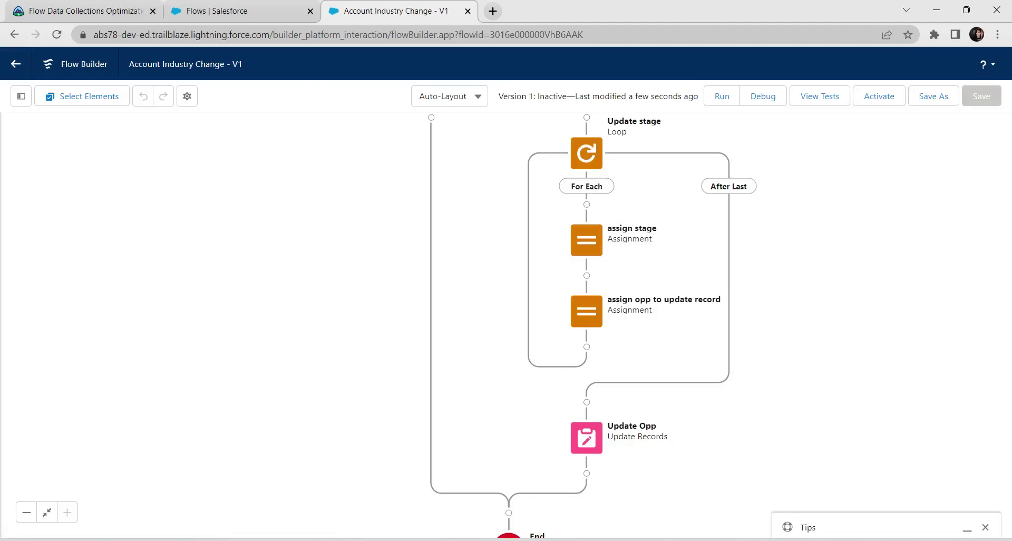
pyautogui.click(879, 96)
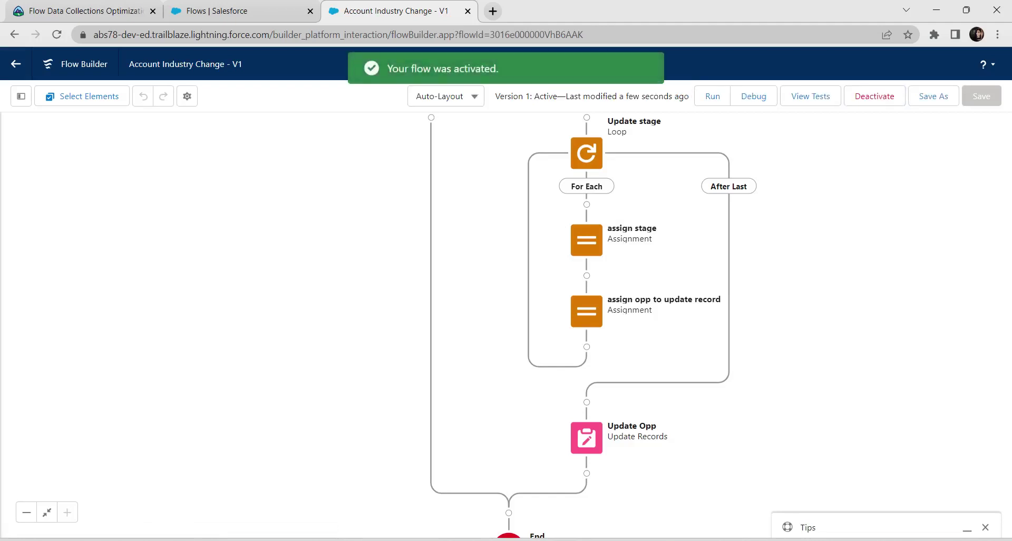
# - Switch to the Trailhead superbadge page and run the check for challenge 3, Make Decisions Based on Collection Count
pyautogui.click(44, 9)
pyautogui.scroll(-15, 500, 311)
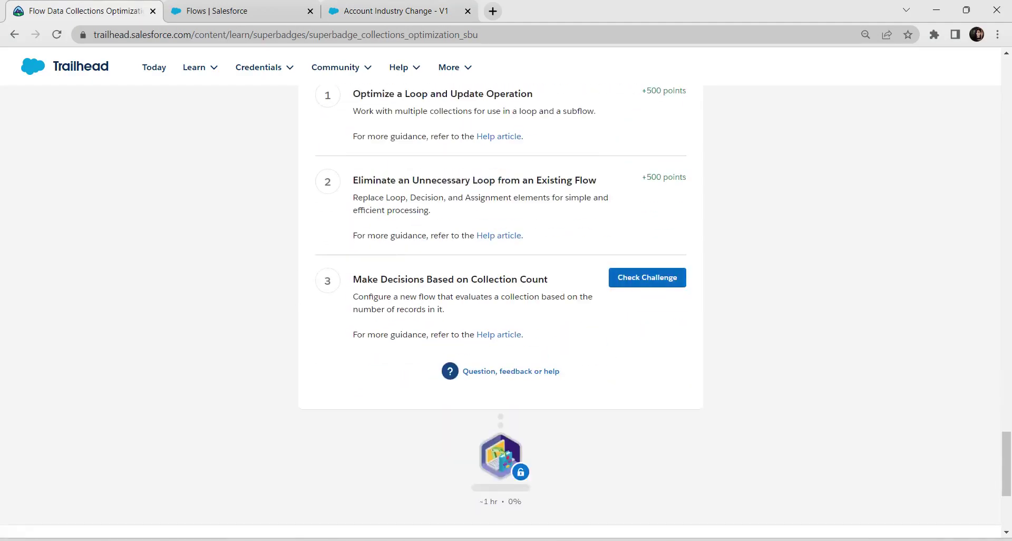
pyautogui.click(647, 277)
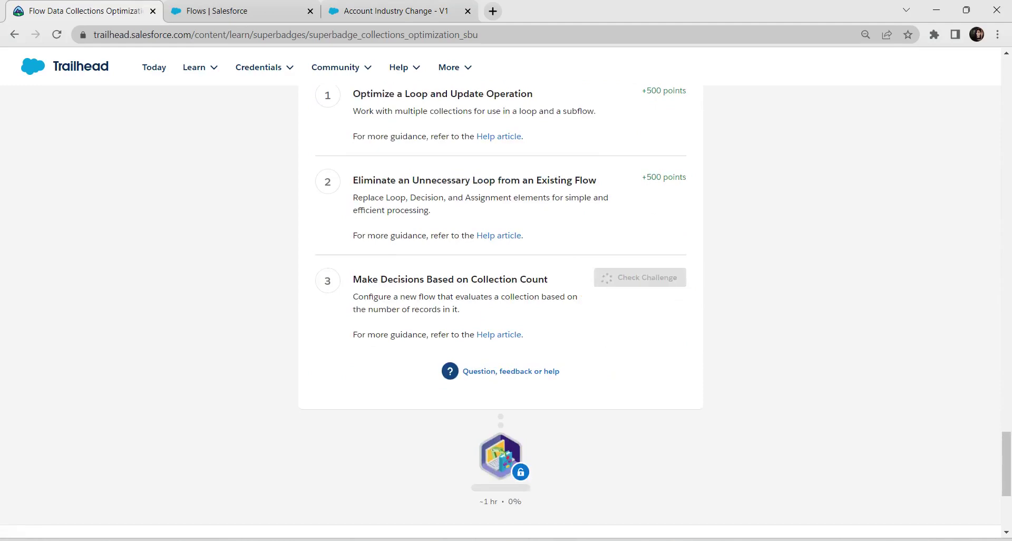